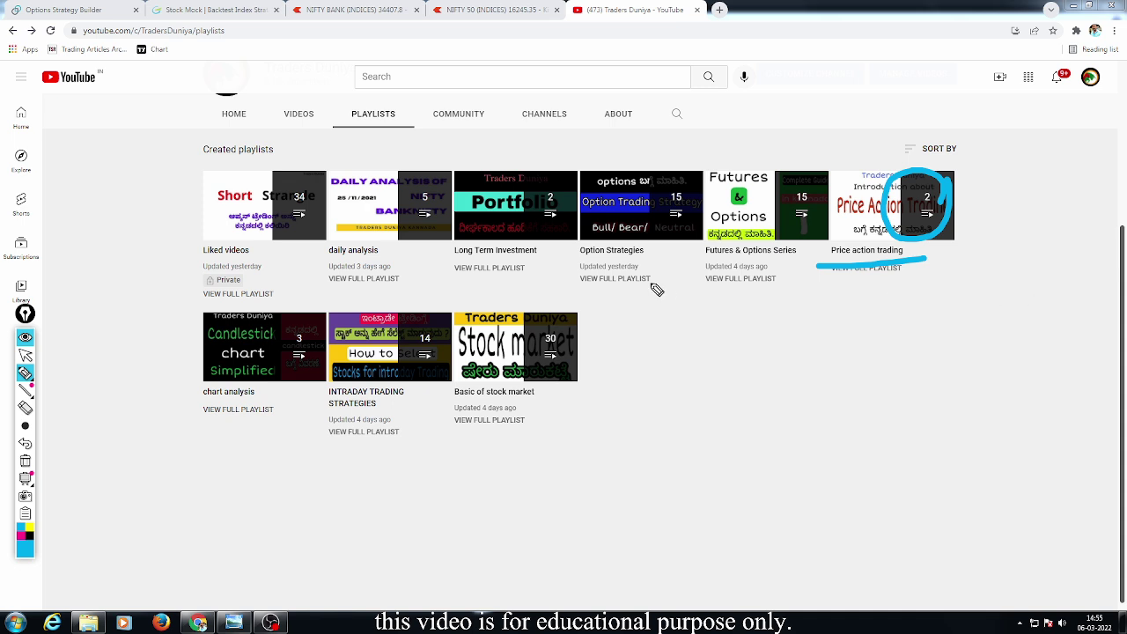
# - Circle the chart analysis playlist, draw arrows toward Price action trading, and clear all annotations
pyautogui.moveTo(644, 252); pyautogui.dragTo(677, 263)
pyautogui.moveTo(740, 322)
pyautogui.mouseDown()
pyautogui.moveTo(858, 285)
pyautogui.moveTo(835, 301)
pyautogui.mouseUp()
pyautogui.moveTo(204, 410)
pyautogui.mouseDown()
pyautogui.moveTo(260, 370)
pyautogui.moveTo(187, 401)
pyautogui.moveTo(390, 528)
pyautogui.moveTo(756, 350)
pyautogui.moveTo(745, 365)
pyautogui.mouseUp()
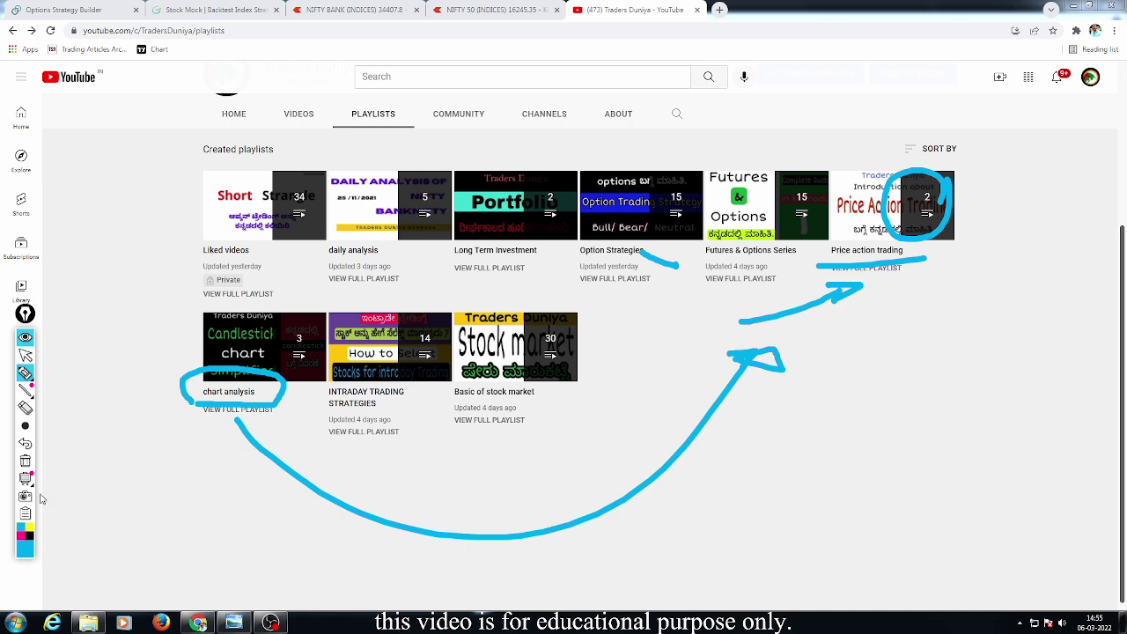
pyautogui.click(25, 462)
# - Draw check marks beside the Price action trading and chart analysis playlists, underline chart analysis, and remove the marks
pyautogui.moveTo(955, 194); pyautogui.dragTo(1046, 199)
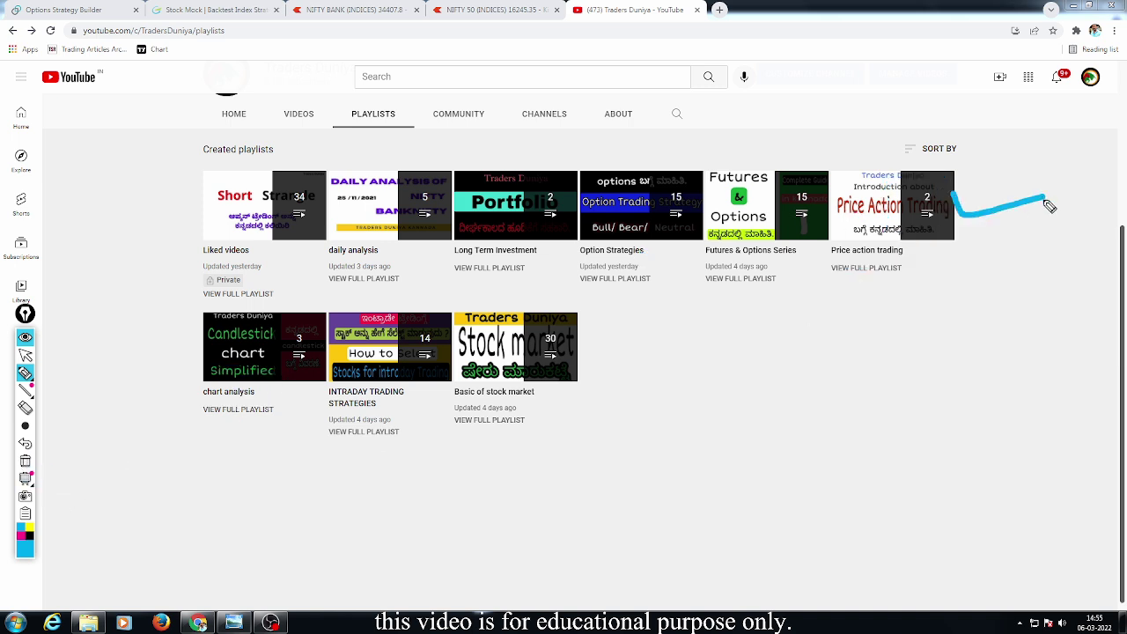
pyautogui.moveTo(199, 400); pyautogui.dragTo(283, 399)
pyautogui.moveTo(194, 419); pyautogui.dragTo(292, 433)
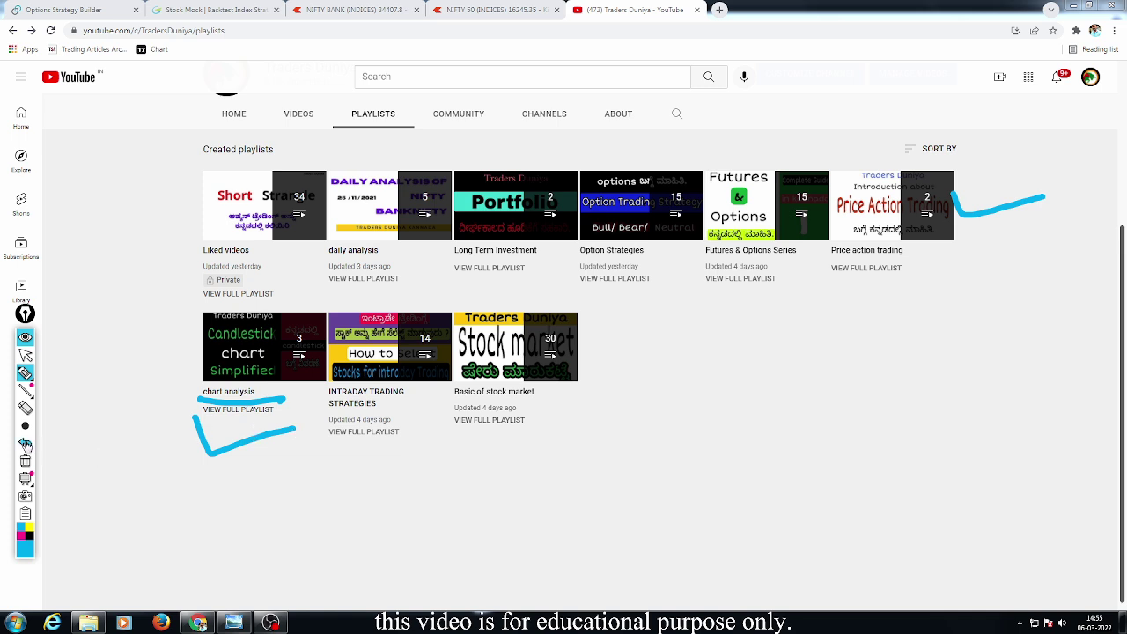
pyautogui.click(25, 444)
pyautogui.click(24, 354)
# - Show the Long Iron Condor image in Windows Photo Viewer, and return to the browser's Options Strategy Builder page
pyautogui.click(234, 622)
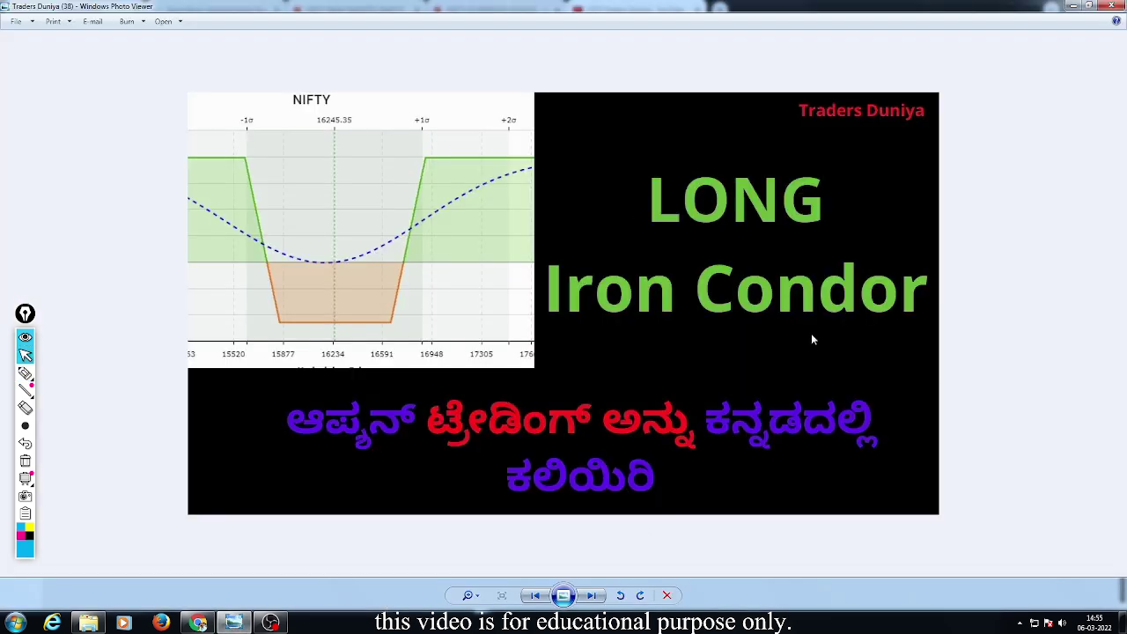
pyautogui.click(198, 623)
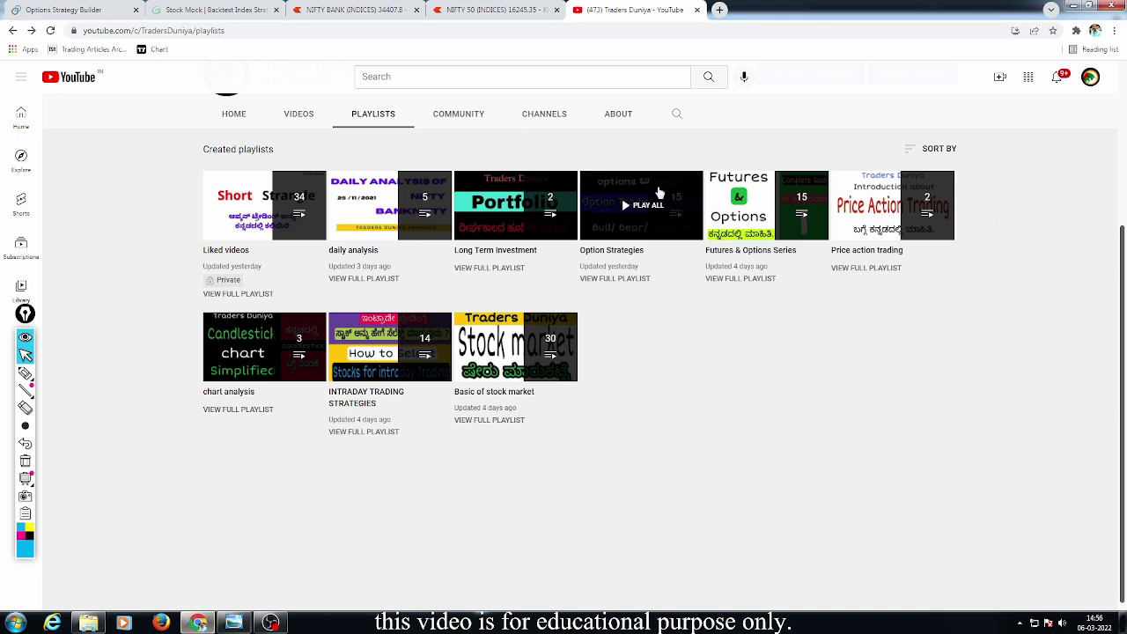
pyautogui.click(65, 11)
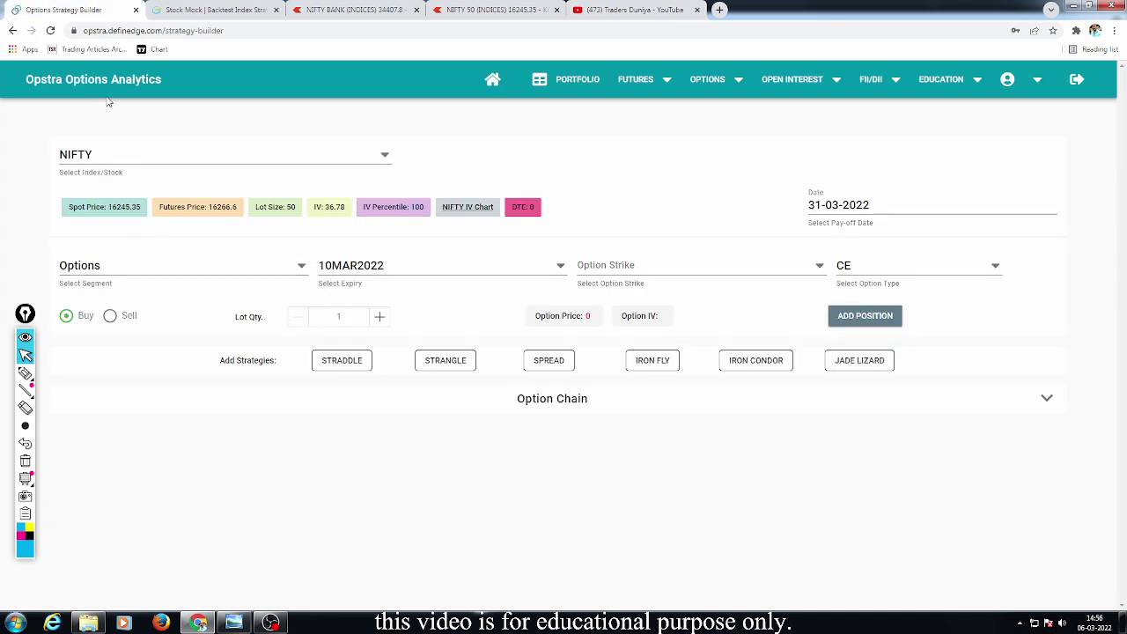
# - Underline the Opstra Options Analytics heading and circle the Iron Condor strategy with the pen
pyautogui.click(25, 372)
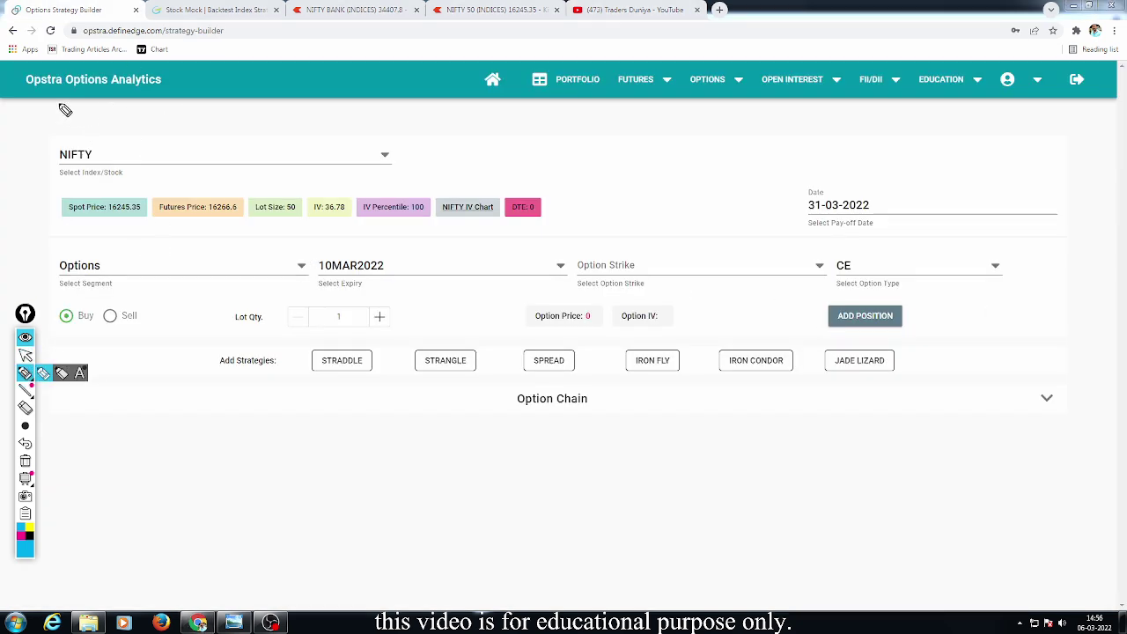
pyautogui.moveTo(37, 100); pyautogui.dragTo(176, 101)
pyautogui.moveTo(701, 350)
pyautogui.mouseDown()
pyautogui.moveTo(717, 390)
pyautogui.moveTo(804, 333)
pyautogui.moveTo(691, 352)
pyautogui.mouseUp()
# - Open the Iron Condor strategy setup and clear the pen annotations from the screen
pyautogui.click(25, 355)
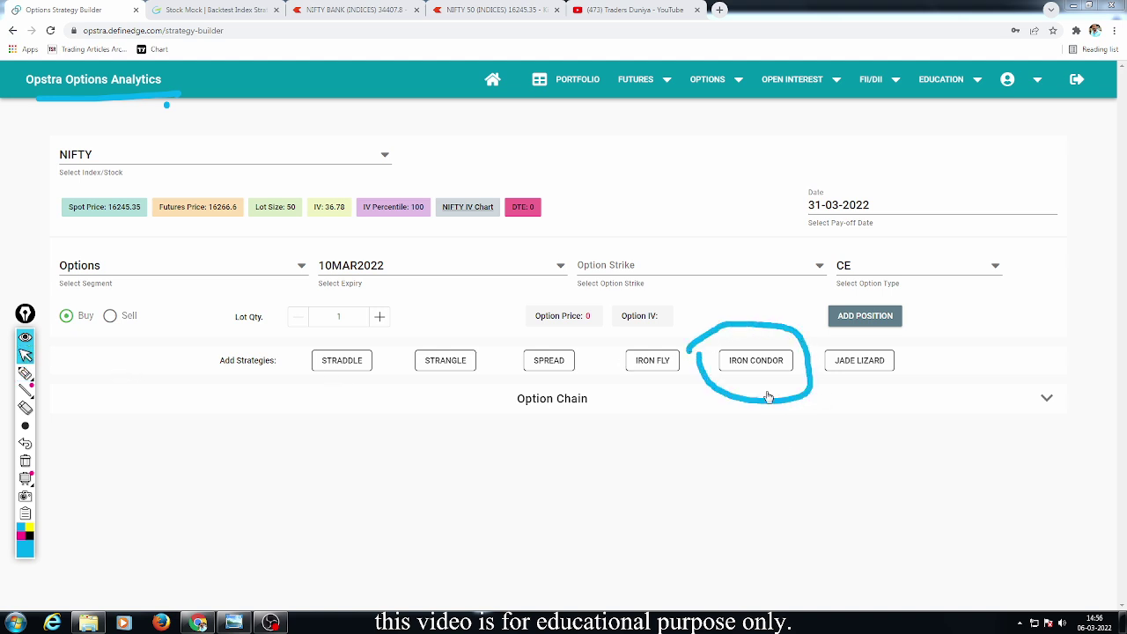
pyautogui.click(756, 362)
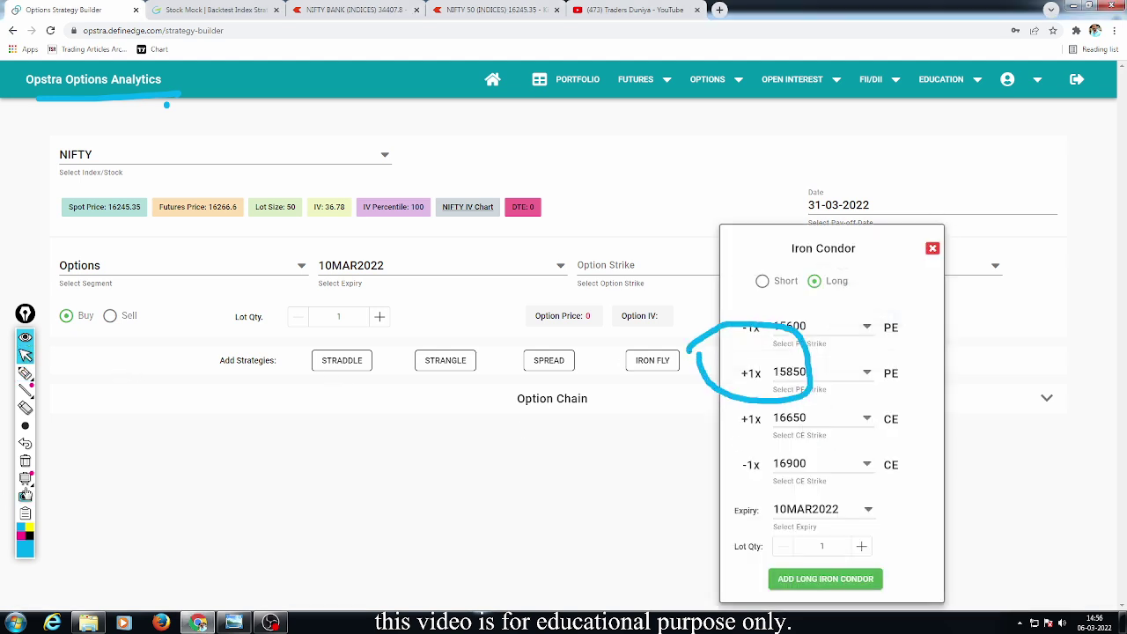
pyautogui.click(25, 461)
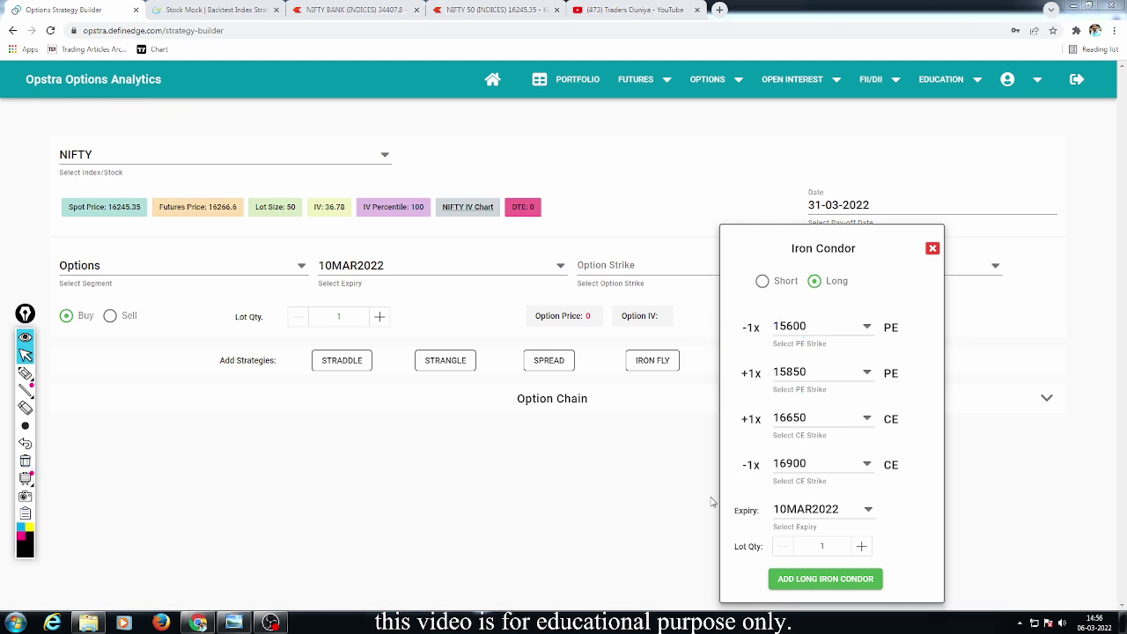
# - Mark the Short and Long options in the Iron Condor dialog with the pen and clear the marks
pyautogui.click(26, 372)
pyautogui.moveTo(834, 287)
pyautogui.mouseDown()
pyautogui.moveTo(771, 305)
pyautogui.moveTo(793, 319)
pyautogui.mouseUp()
pyautogui.moveTo(724, 299); pyautogui.dragTo(801, 310)
pyautogui.moveTo(868, 289)
pyautogui.mouseDown()
pyautogui.moveTo(815, 260)
pyautogui.moveTo(856, 305)
pyautogui.moveTo(865, 278)
pyautogui.mouseUp()
pyautogui.click(24, 462)
# - Underline the Iron Condor title and the Short and Long options in the dialog, and clear the marks
pyautogui.moveTo(768, 261); pyautogui.dragTo(872, 254)
pyautogui.moveTo(844, 293); pyautogui.dragTo(979, 274)
pyautogui.moveTo(747, 297)
pyautogui.mouseDown()
pyautogui.moveTo(818, 305)
pyautogui.moveTo(833, 294)
pyautogui.mouseUp()
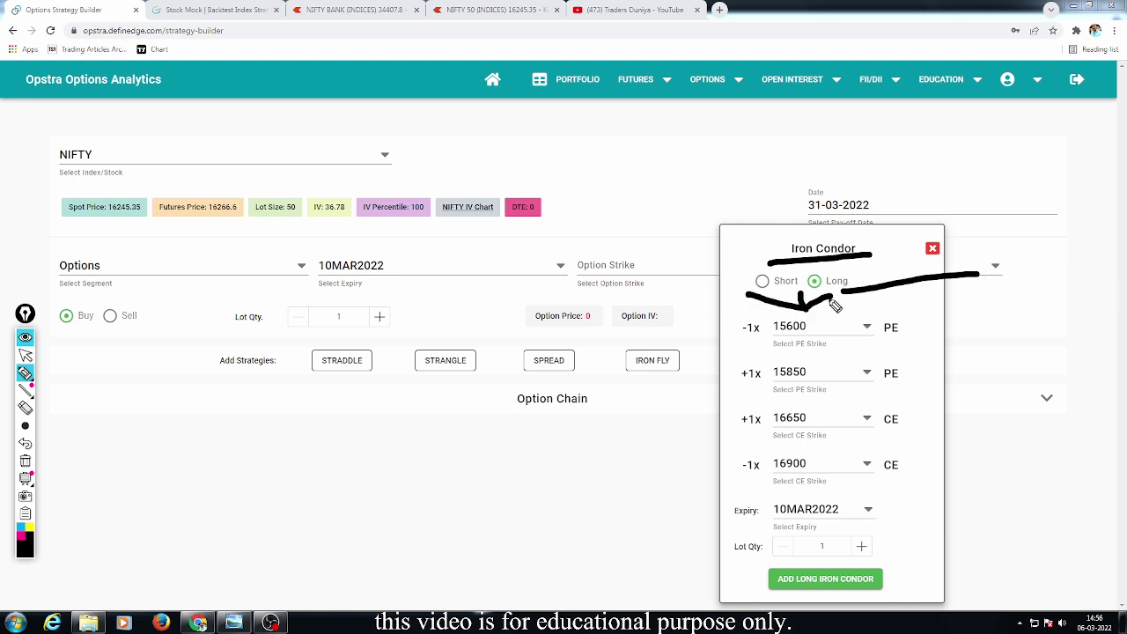
pyautogui.click(25, 461)
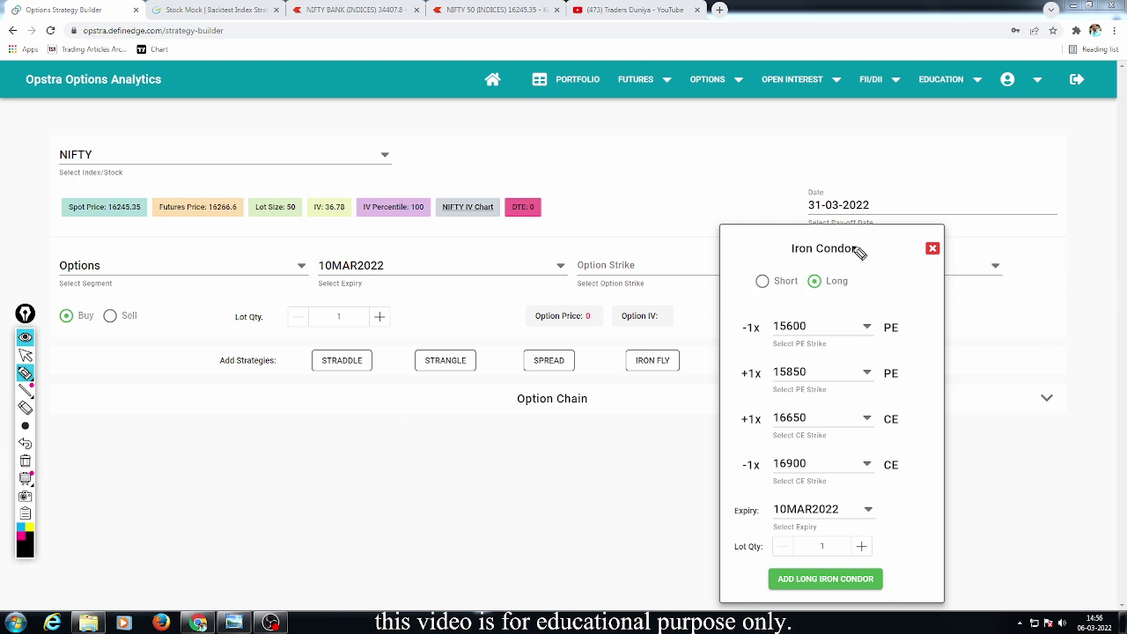
# - Circle and tick the Long option, handwrite an underlined "long" above the dialog, and clear all annotations
pyautogui.moveTo(868, 287)
pyautogui.mouseDown()
pyautogui.moveTo(797, 271)
pyautogui.moveTo(853, 306)
pyautogui.moveTo(867, 274)
pyautogui.mouseUp()
pyautogui.moveTo(879, 266)
pyautogui.mouseDown()
pyautogui.moveTo(888, 284)
pyautogui.moveTo(1023, 252)
pyautogui.mouseUp()
pyautogui.moveTo(604, 130); pyautogui.dragTo(604, 187)
pyautogui.moveTo(654, 149); pyautogui.dragTo(726, 169)
pyautogui.click(805, 138)
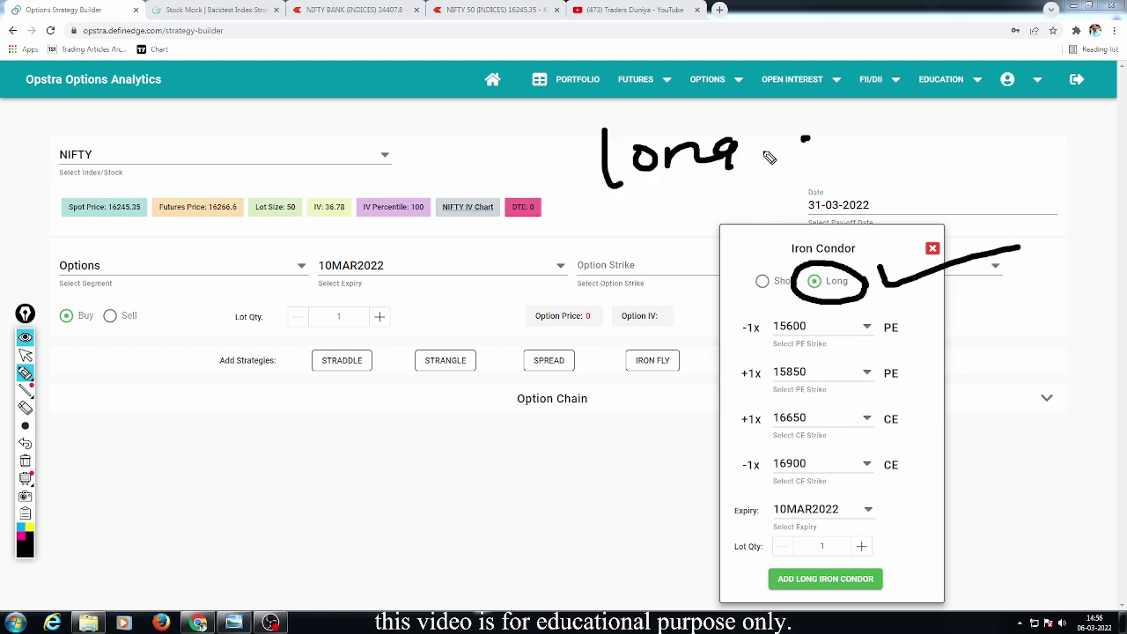
pyautogui.moveTo(608, 204); pyautogui.dragTo(766, 189)
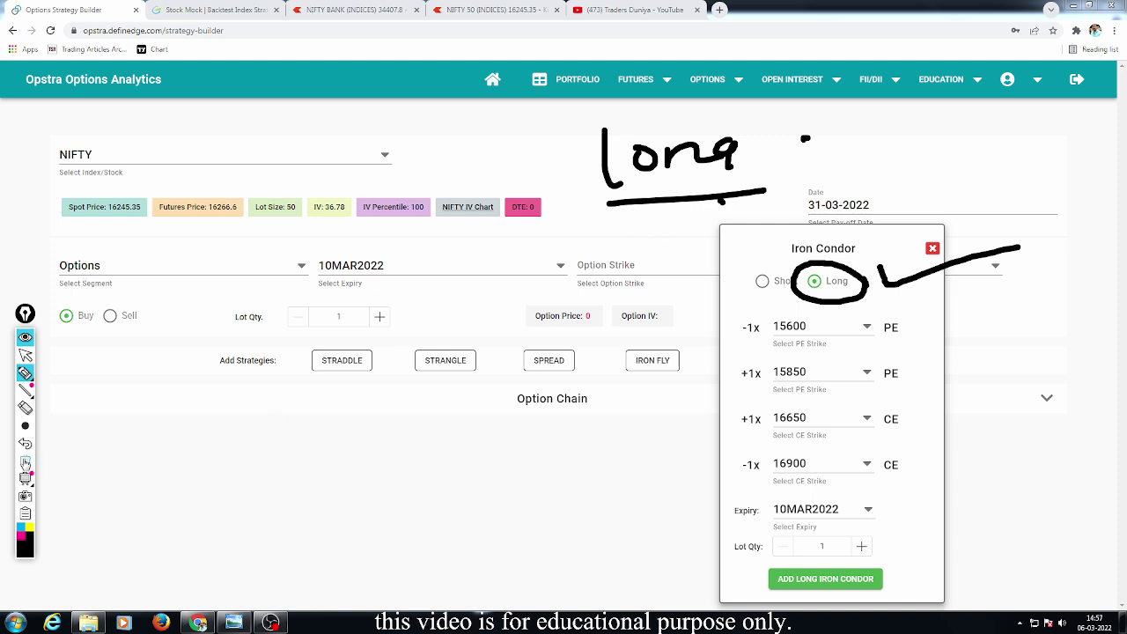
pyautogui.click(24, 461)
# - Open the NIFTY 50 weekly chart and show its price history back to 2019
pyautogui.click(25, 355)
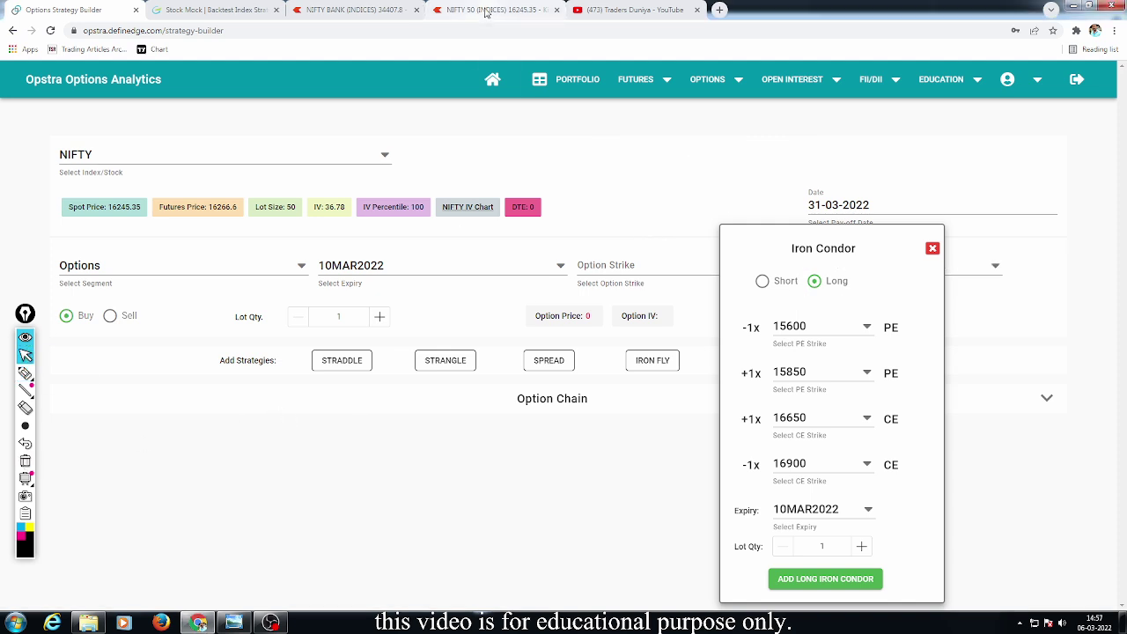
pyautogui.click(487, 10)
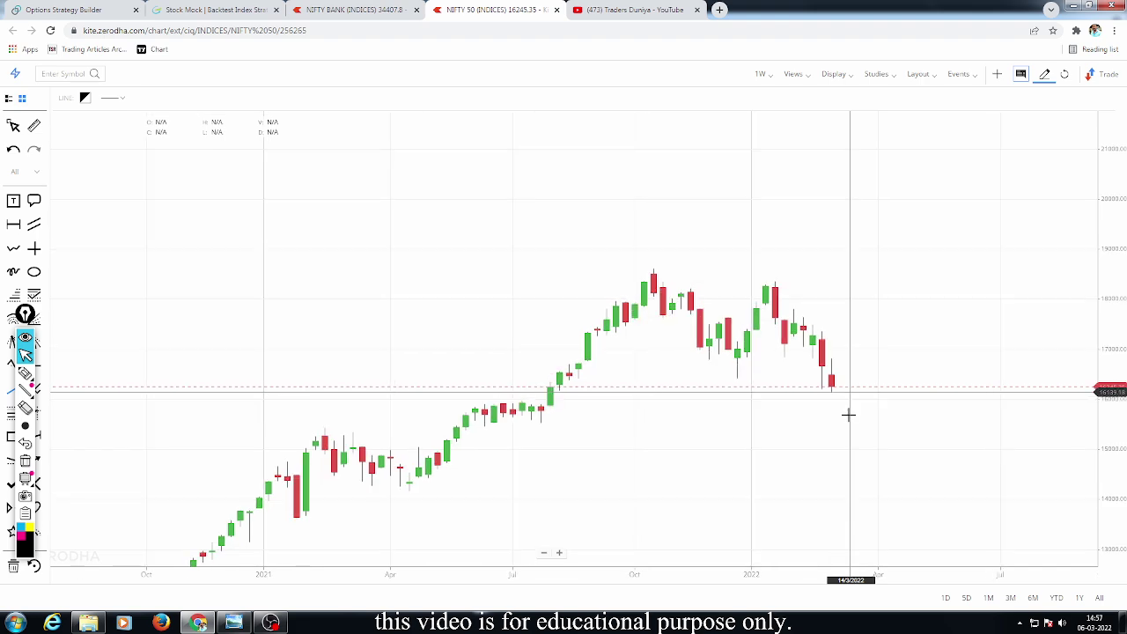
pyautogui.scroll(-5, 848, 414)
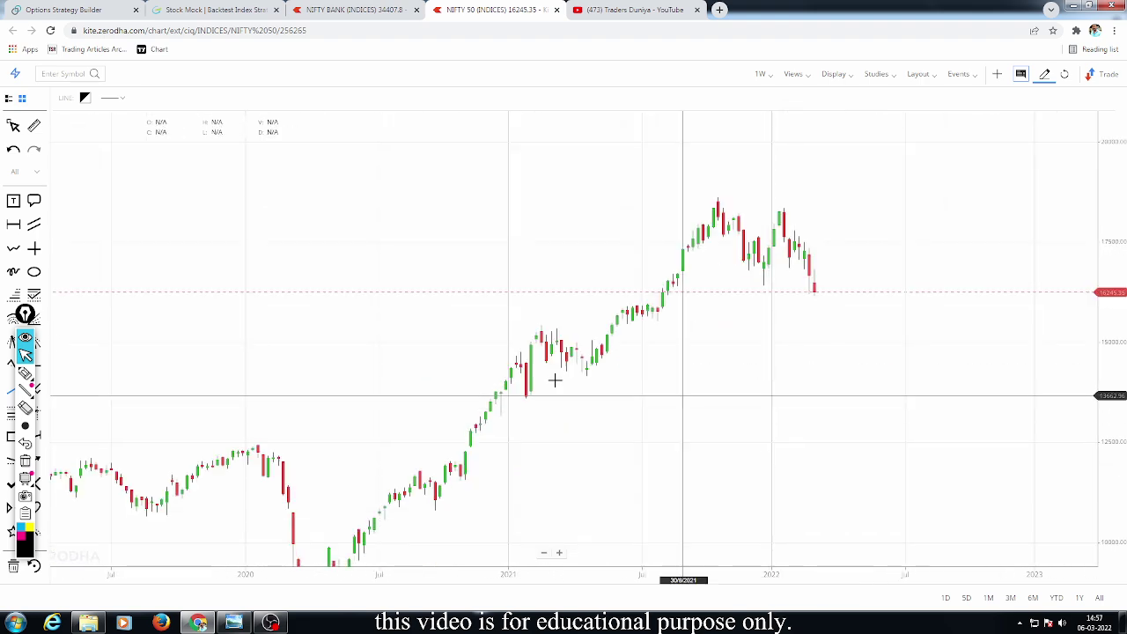
# - Handwrite "major news" on the chart, underline both words, and point an arrow toward the underlined word "volatile"
pyautogui.click(25, 372)
pyautogui.moveTo(174, 275)
pyautogui.mouseDown()
pyautogui.moveTo(231, 265)
pyautogui.moveTo(289, 310)
pyautogui.moveTo(331, 264)
pyautogui.moveTo(369, 247)
pyautogui.moveTo(472, 272)
pyautogui.moveTo(520, 250)
pyautogui.moveTo(607, 261)
pyautogui.moveTo(568, 300)
pyautogui.mouseUp()
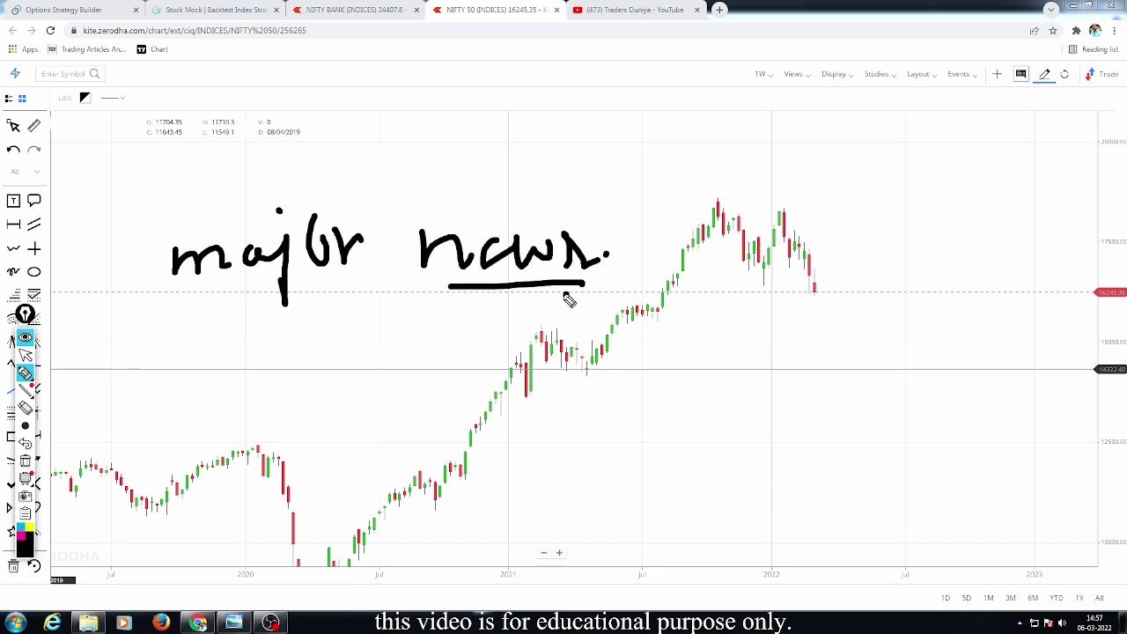
pyautogui.moveTo(171, 301); pyautogui.dragTo(379, 292)
pyautogui.moveTo(638, 273)
pyautogui.mouseDown()
pyautogui.moveTo(713, 282)
pyautogui.moveTo(811, 244)
pyautogui.moveTo(891, 261)
pyautogui.mouseUp()
pyautogui.moveTo(264, 305); pyautogui.dragTo(381, 298)
pyautogui.moveTo(449, 297); pyautogui.dragTo(603, 280)
pyautogui.moveTo(640, 358)
pyautogui.mouseDown()
pyautogui.moveTo(796, 384)
pyautogui.moveTo(855, 352)
pyautogui.moveTo(906, 373)
pyautogui.moveTo(916, 426)
pyautogui.mouseUp()
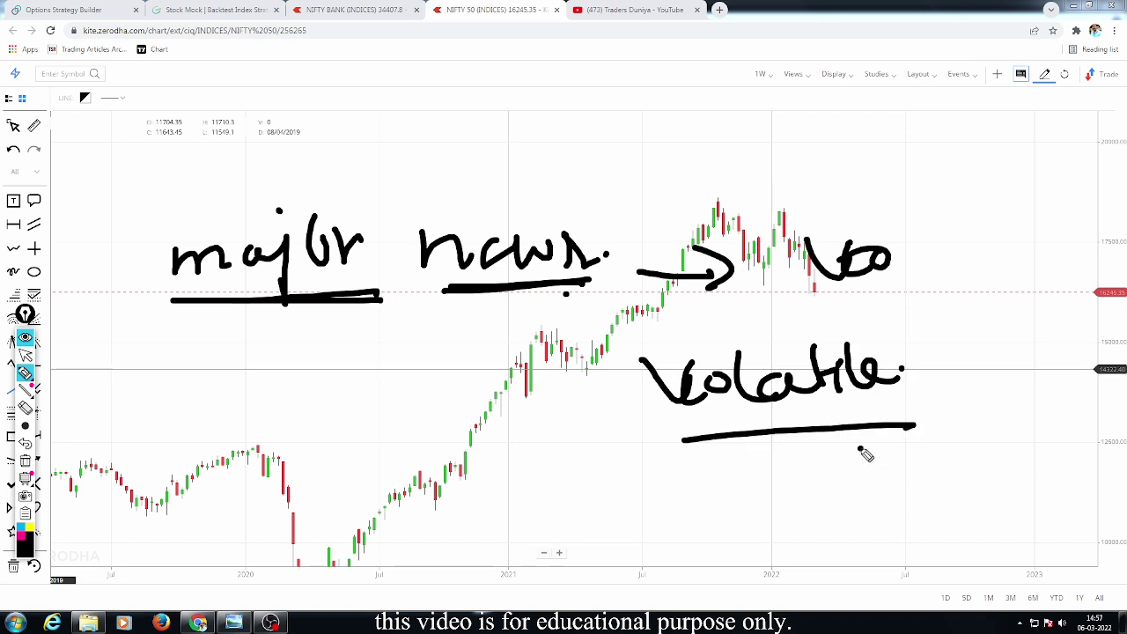
# - Handwrite "long" and a letter C above the volatility notes, and clear the whole chart of annotations
pyautogui.moveTo(588, 113); pyautogui.dragTo(582, 176)
pyautogui.moveTo(622, 141); pyautogui.dragTo(748, 172)
pyautogui.moveTo(801, 130); pyautogui.dragTo(808, 176)
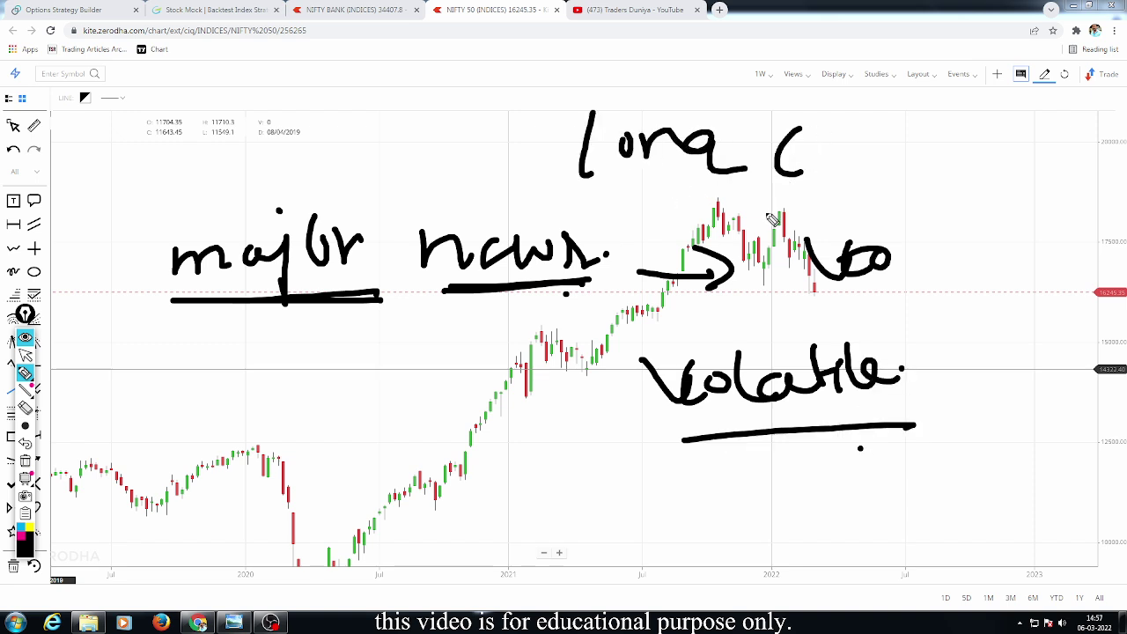
pyautogui.click(25, 461)
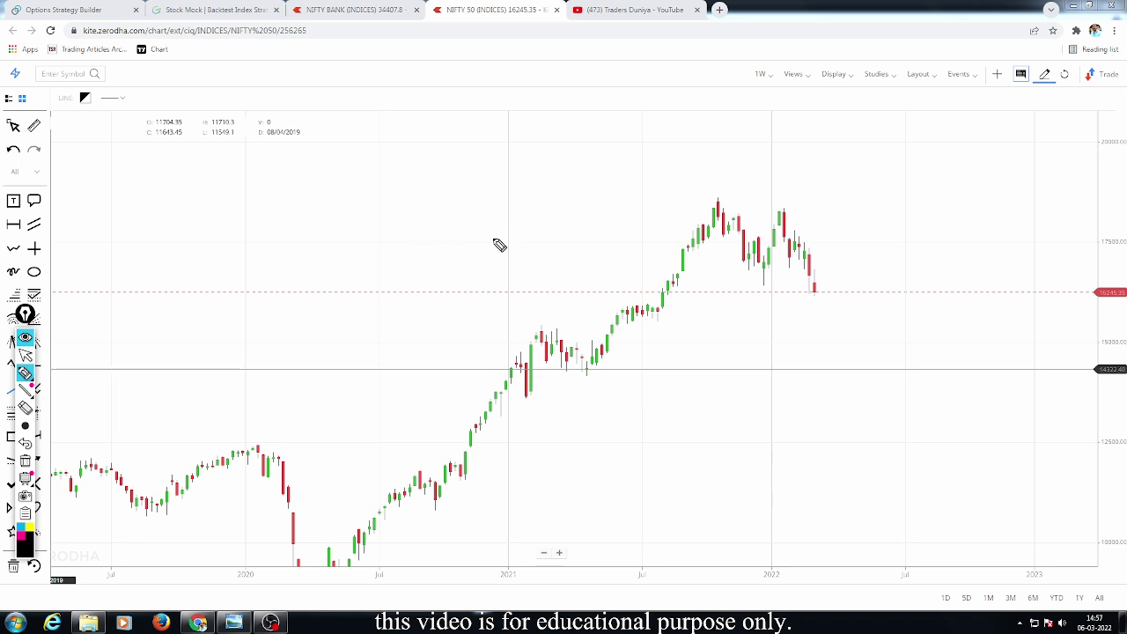
# - Handwrite "high volatile" across the chart with an underline, and write "AIM" below it
pyautogui.moveTo(297, 234)
pyautogui.mouseDown()
pyautogui.moveTo(327, 233)
pyautogui.moveTo(345, 287)
pyautogui.moveTo(445, 261)
pyautogui.moveTo(535, 260)
pyautogui.moveTo(581, 286)
pyautogui.moveTo(662, 265)
pyautogui.moveTo(762, 274)
pyautogui.mouseUp()
pyautogui.moveTo(583, 310); pyautogui.dragTo(697, 304)
pyautogui.moveTo(598, 436)
pyautogui.mouseDown()
pyautogui.moveTo(667, 390)
pyautogui.moveTo(736, 431)
pyautogui.mouseUp()
# - Write CE and PE inside curly braces beside "AIM", add an arrow pointing away from them, and clear all annotations
pyautogui.moveTo(832, 393); pyautogui.dragTo(880, 429)
pyautogui.moveTo(799, 482)
pyautogui.mouseDown()
pyautogui.moveTo(825, 478)
pyautogui.moveTo(872, 515)
pyautogui.mouseUp()
pyautogui.moveTo(893, 378); pyautogui.dragTo(931, 520)
pyautogui.moveTo(782, 372)
pyautogui.mouseDown()
pyautogui.moveTo(748, 423)
pyautogui.moveTo(761, 542)
pyautogui.mouseUp()
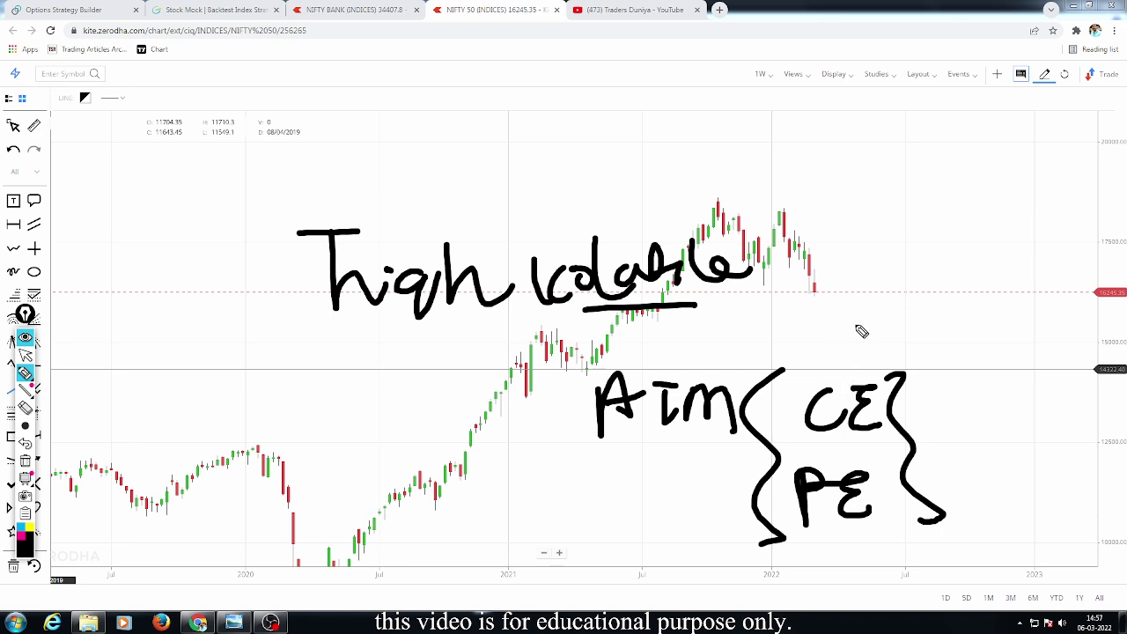
pyautogui.moveTo(962, 448)
pyautogui.mouseDown()
pyautogui.moveTo(1053, 451)
pyautogui.moveTo(1039, 447)
pyautogui.mouseUp()
pyautogui.moveTo(919, 483)
pyautogui.mouseDown()
pyautogui.moveTo(1090, 467)
pyautogui.moveTo(1060, 488)
pyautogui.mouseUp()
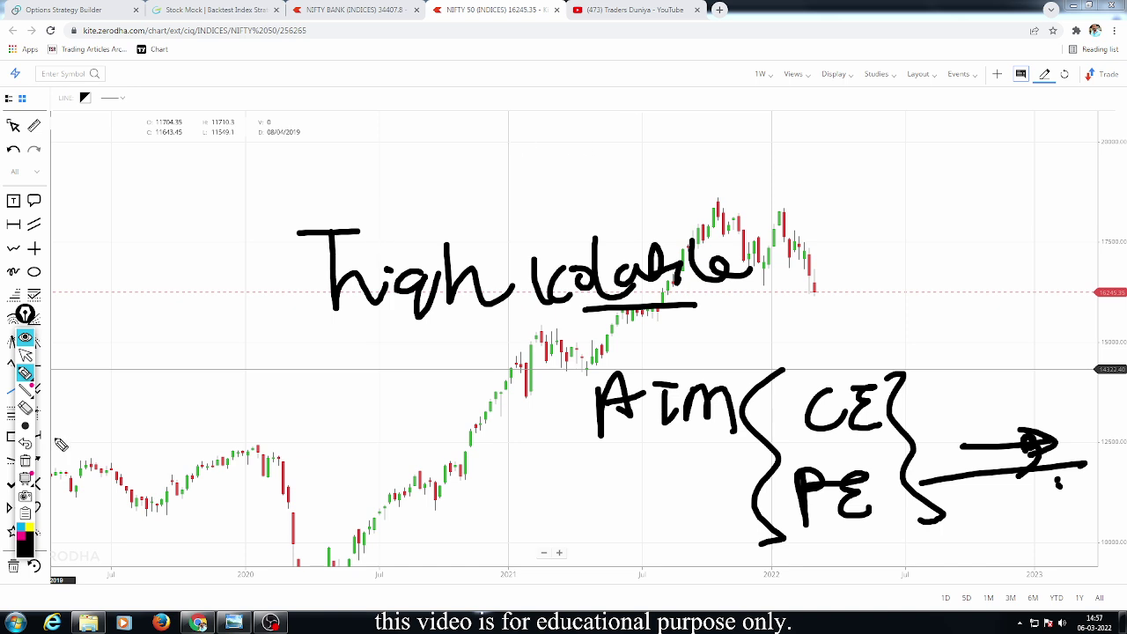
pyautogui.click(25, 461)
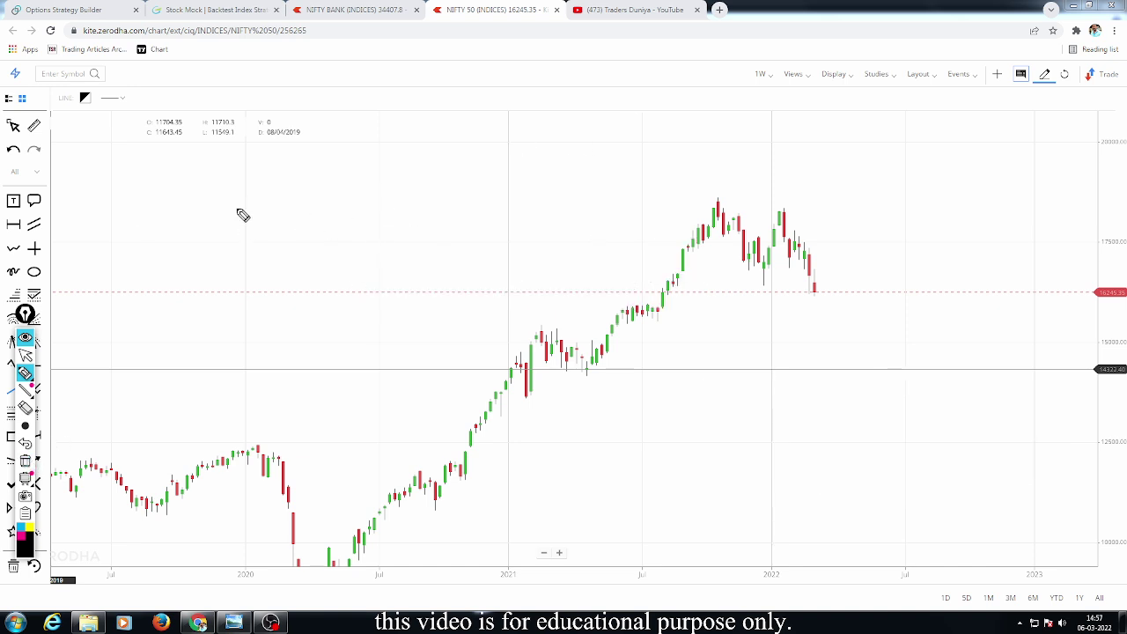
# - Handwrite "long Iron Condor" and "long strangle" on the chart, underline strangle, and clear the annotations
pyautogui.moveTo(170, 195)
pyautogui.mouseDown()
pyautogui.moveTo(206, 221)
pyautogui.moveTo(281, 214)
pyautogui.moveTo(315, 249)
pyautogui.mouseUp()
pyautogui.moveTo(357, 178)
pyautogui.mouseDown()
pyautogui.moveTo(395, 234)
pyautogui.moveTo(481, 214)
pyautogui.moveTo(686, 218)
pyautogui.moveTo(731, 167)
pyautogui.moveTo(797, 220)
pyautogui.moveTo(848, 208)
pyautogui.mouseUp()
pyautogui.click(876, 214)
pyautogui.moveTo(398, 312)
pyautogui.mouseDown()
pyautogui.moveTo(440, 352)
pyautogui.moveTo(522, 366)
pyautogui.mouseUp()
pyautogui.moveTo(616, 328)
pyautogui.mouseDown()
pyautogui.moveTo(604, 374)
pyautogui.moveTo(691, 335)
pyautogui.moveTo(785, 415)
pyautogui.moveTo(831, 355)
pyautogui.moveTo(863, 335)
pyautogui.mouseUp()
pyautogui.moveTo(569, 398); pyautogui.dragTo(764, 391)
pyautogui.click(732, 402)
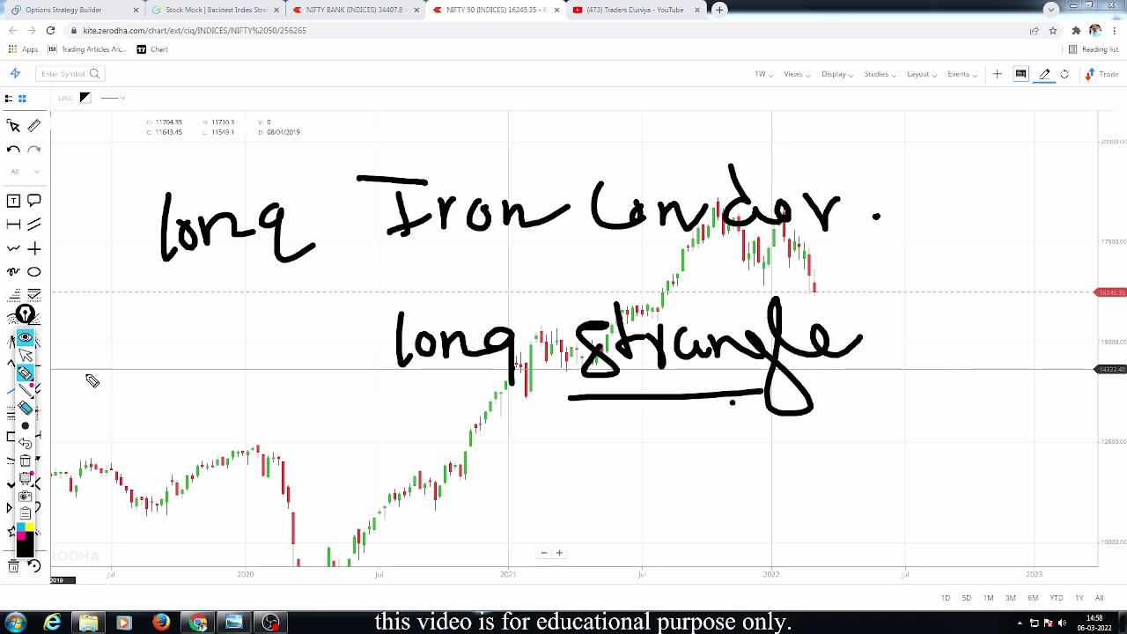
pyautogui.click(24, 461)
# - Switch to the Stock Mock simulator and set the simulation date to Fri, Feb 25, 2022
pyautogui.click(25, 355)
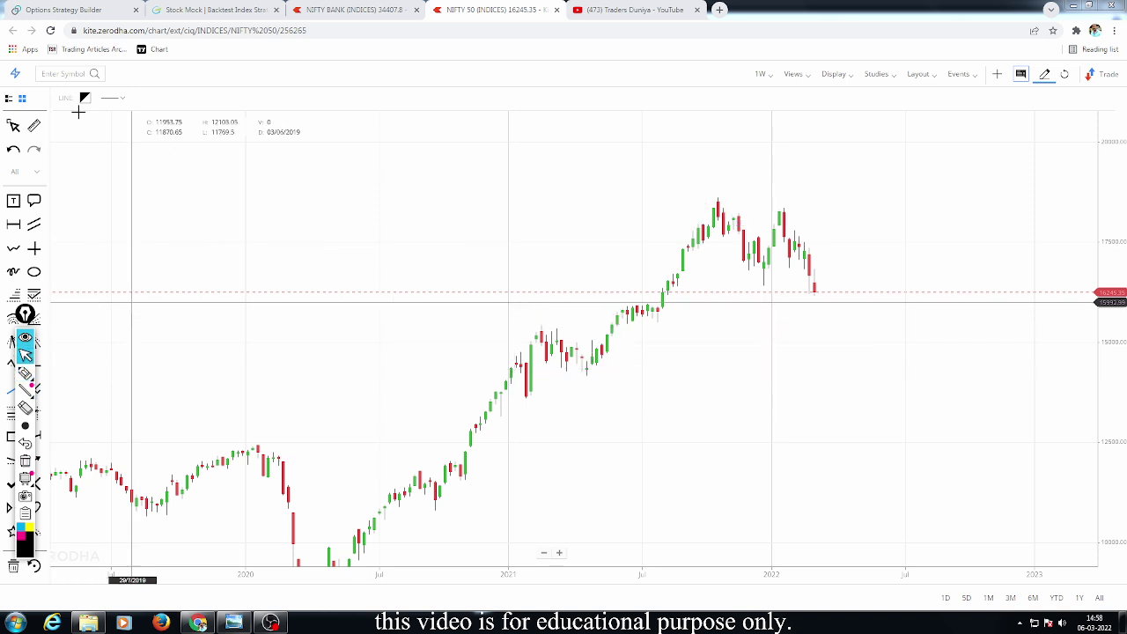
pyautogui.click(216, 11)
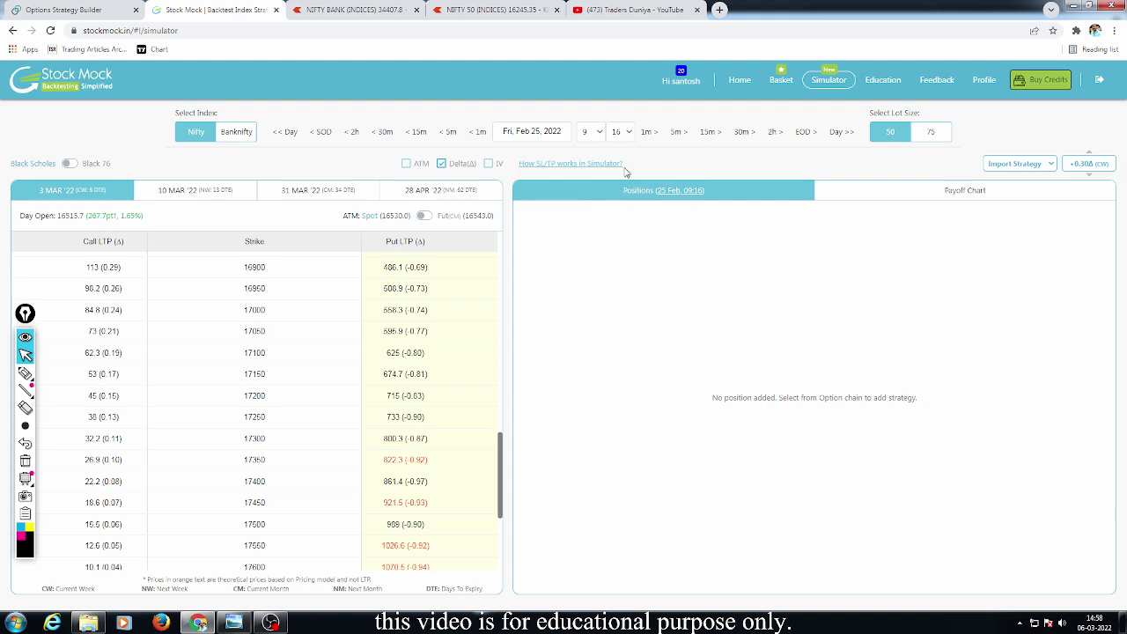
pyautogui.click(551, 134)
pyautogui.click(634, 267)
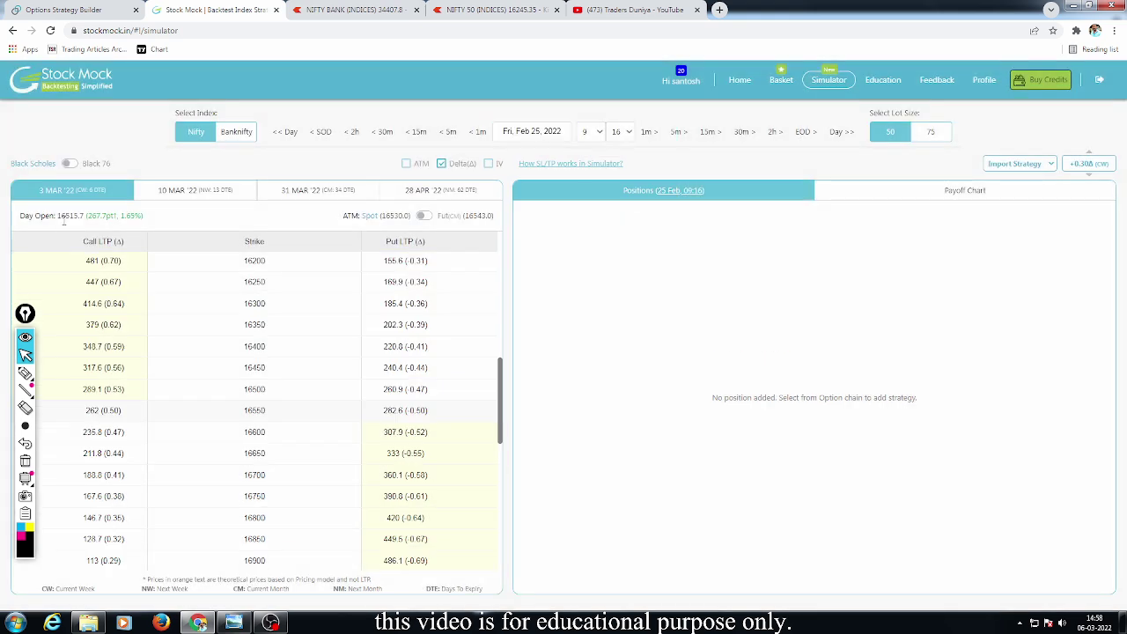
# - Circle the simulation date and time with the pen
pyautogui.click(25, 372)
pyautogui.moveTo(482, 142)
pyautogui.mouseDown()
pyautogui.moveTo(580, 165)
pyautogui.moveTo(563, 100)
pyautogui.moveTo(486, 133)
pyautogui.mouseUp()
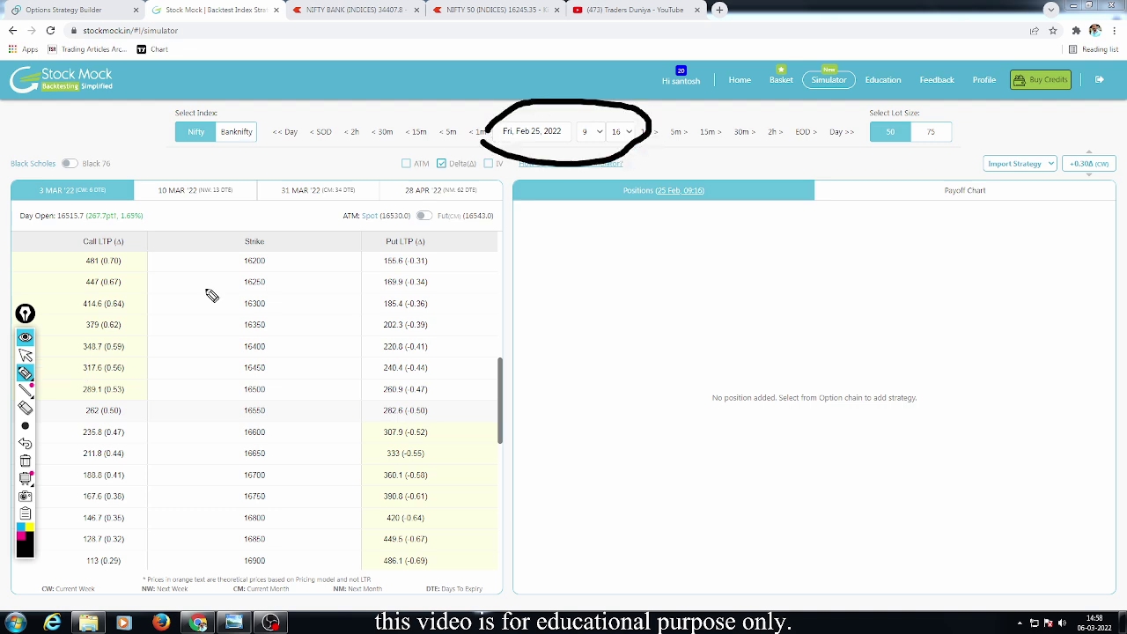
pyautogui.click(25, 354)
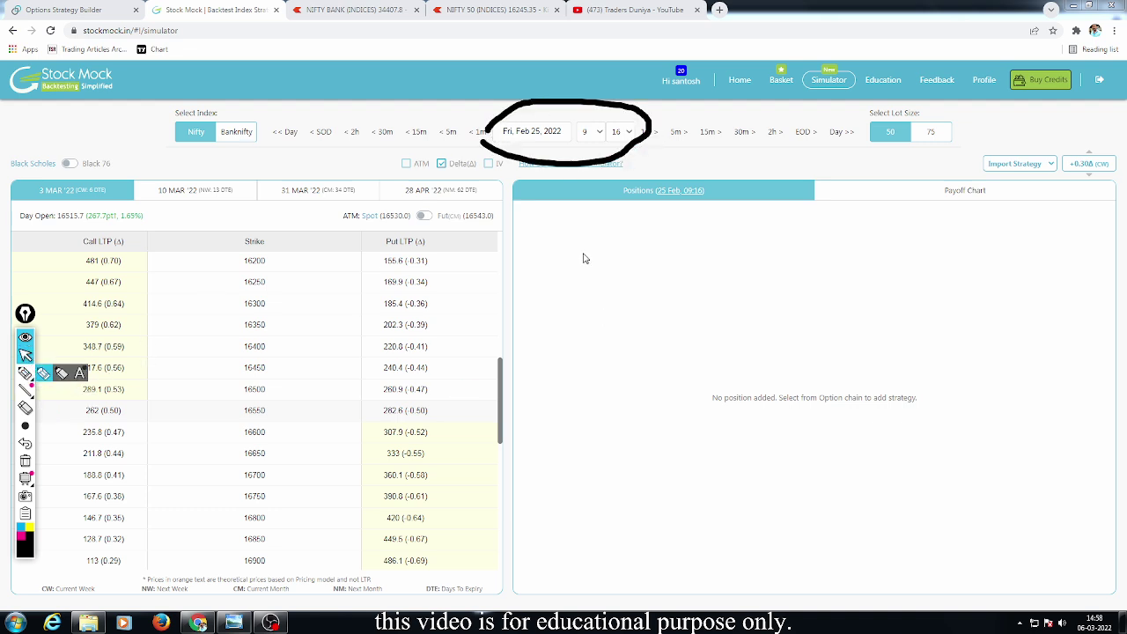
# - Handwrite "long strangle" across the simulator page, underline it, and clear all annotations
pyautogui.click(25, 373)
pyautogui.moveTo(407, 256); pyautogui.dragTo(405, 313)
pyautogui.moveTo(441, 271)
pyautogui.mouseDown()
pyautogui.moveTo(529, 287)
pyautogui.moveTo(624, 262)
pyautogui.moveTo(679, 289)
pyautogui.moveTo(730, 275)
pyautogui.moveTo(807, 294)
pyautogui.moveTo(837, 254)
pyautogui.moveTo(911, 284)
pyautogui.mouseUp()
pyautogui.moveTo(676, 325); pyautogui.dragTo(878, 306)
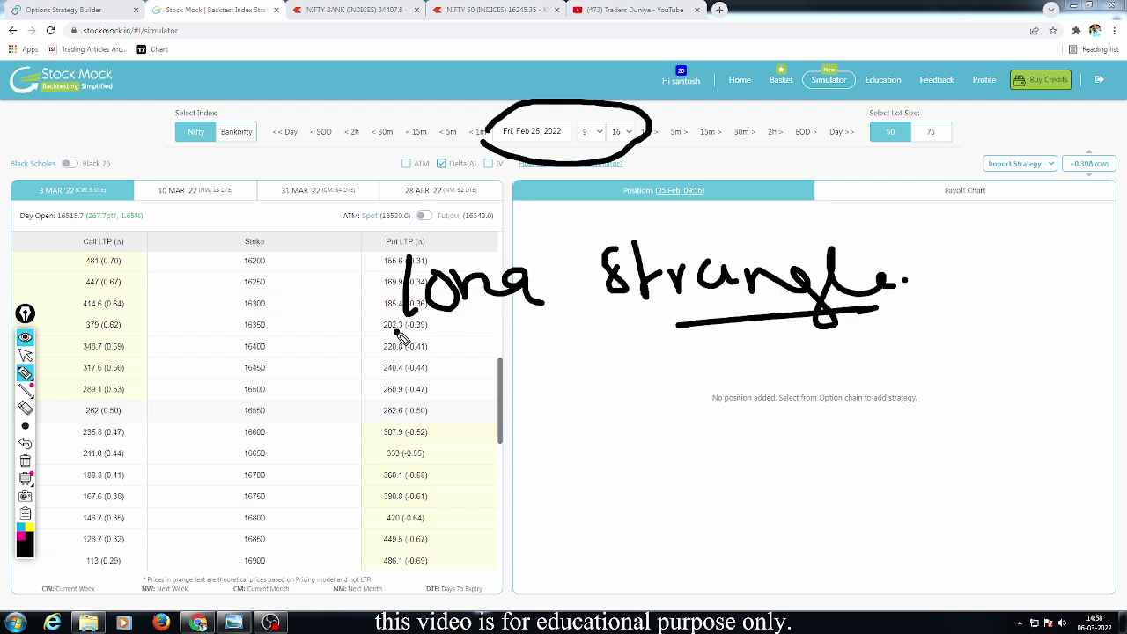
pyautogui.click(25, 460)
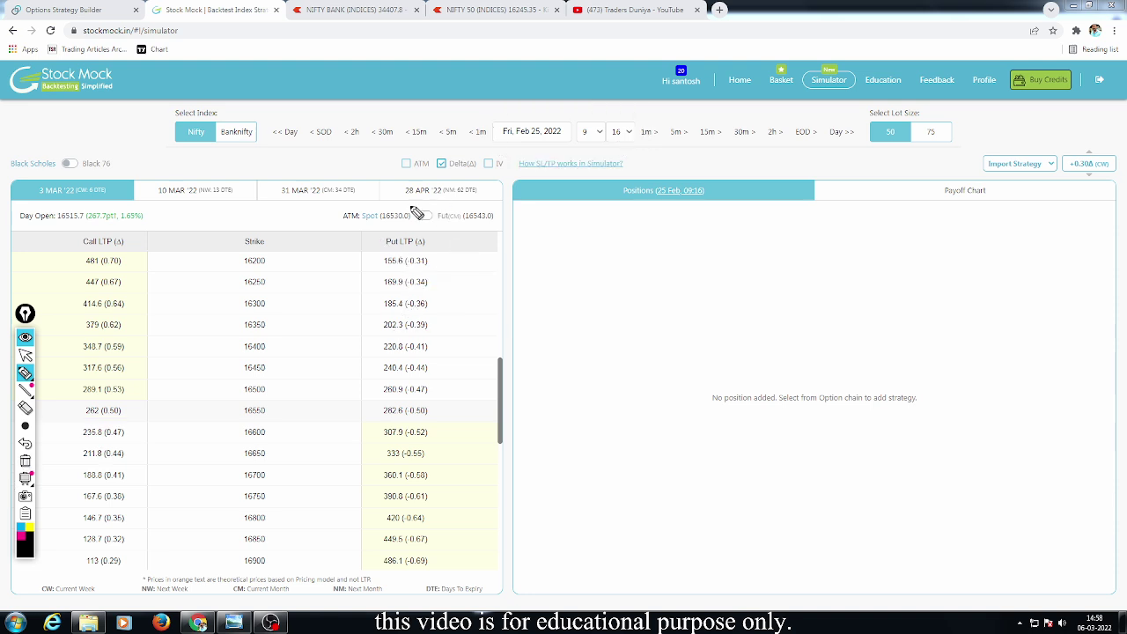
# - Circle the Delta display option and the delta of the 16200 put, and clear the marks
pyautogui.moveTo(420, 179)
pyautogui.mouseDown()
pyautogui.moveTo(486, 176)
pyautogui.moveTo(463, 146)
pyautogui.moveTo(433, 180)
pyautogui.mouseUp()
pyautogui.moveTo(408, 273)
pyautogui.mouseDown()
pyautogui.moveTo(431, 245)
pyautogui.moveTo(402, 243)
pyautogui.mouseUp()
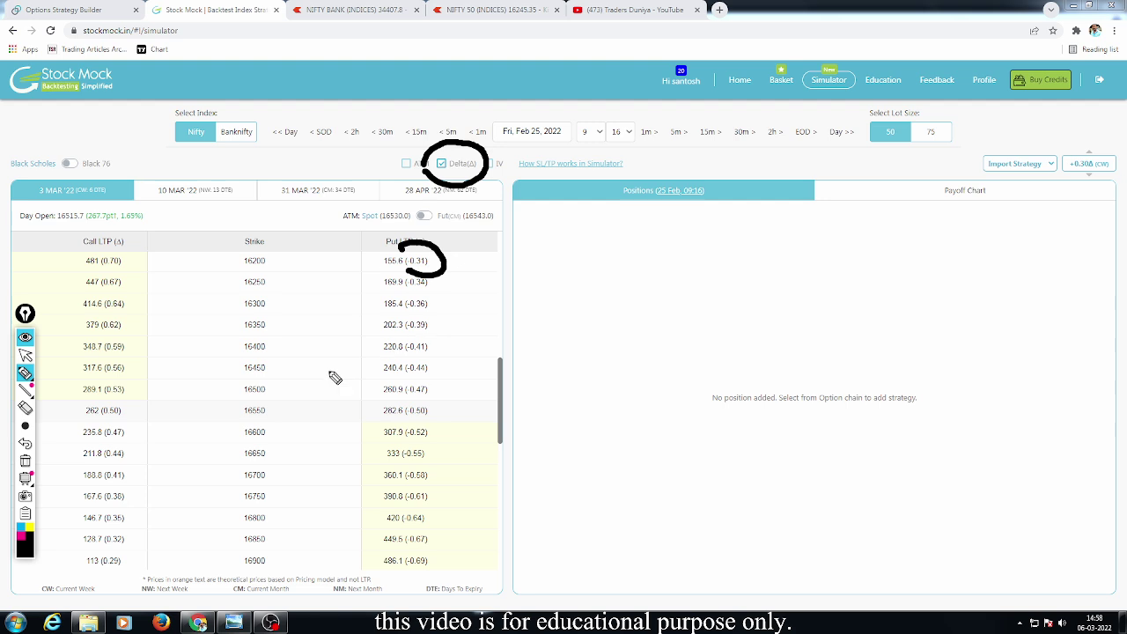
pyautogui.click(25, 460)
# - Handwrite short notes over the empty positions area, underline them, and clear all annotations
pyautogui.moveTo(604, 289)
pyautogui.mouseDown()
pyautogui.moveTo(608, 327)
pyautogui.moveTo(640, 322)
pyautogui.mouseUp()
pyautogui.moveTo(674, 287); pyautogui.dragTo(671, 285)
pyautogui.moveTo(775, 271); pyautogui.dragTo(795, 306)
pyautogui.moveTo(801, 278); pyautogui.dragTo(837, 301)
pyautogui.moveTo(809, 348); pyautogui.dragTo(811, 384)
pyautogui.moveTo(808, 352)
pyautogui.mouseDown()
pyautogui.moveTo(871, 358)
pyautogui.moveTo(895, 377)
pyautogui.mouseUp()
pyautogui.moveTo(732, 416); pyautogui.dragTo(907, 408)
pyautogui.click(872, 429)
pyautogui.click(24, 461)
# - Buy one lot of the 15900 put expiring 3 March in the Nifty option chain
pyautogui.click(25, 354)
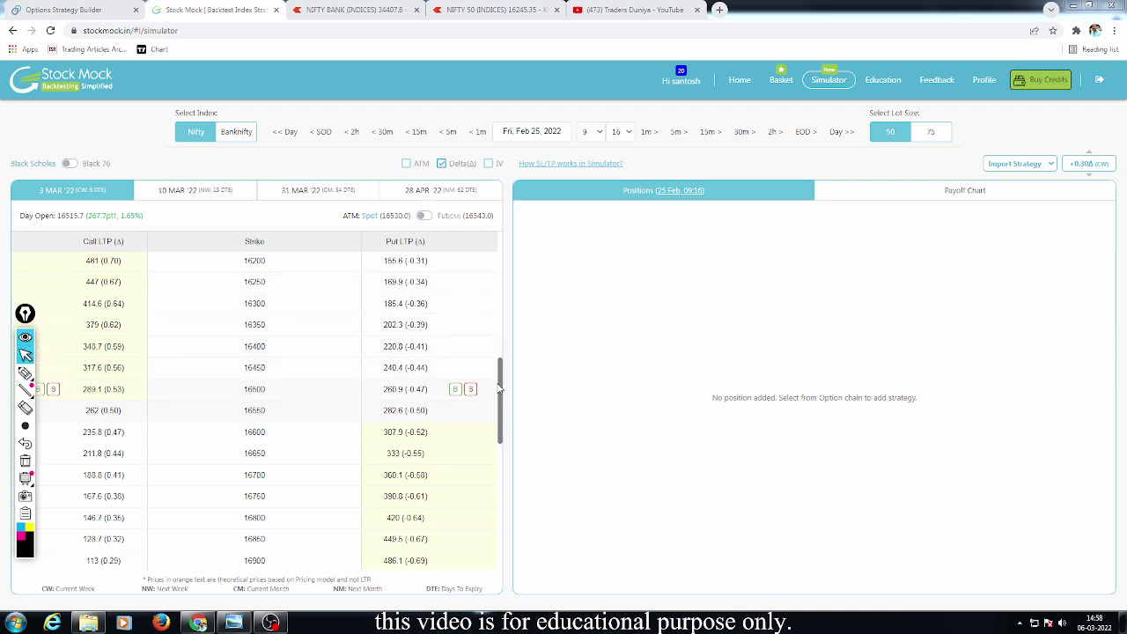
pyautogui.scroll(3, 492, 353)
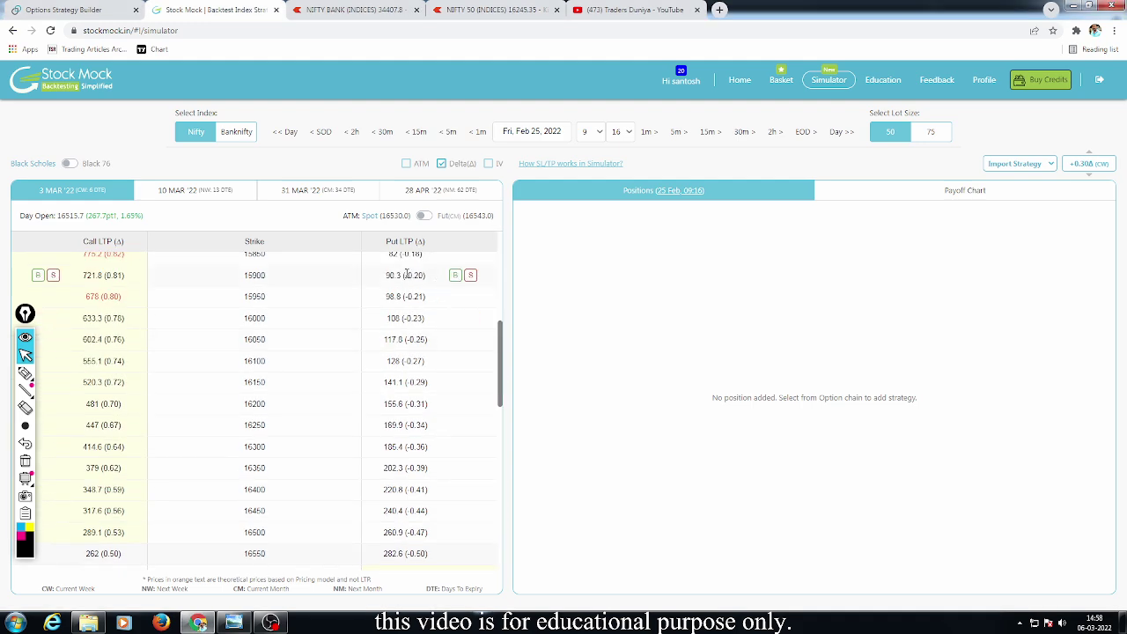
pyautogui.click(456, 275)
# - Underline the 15900PE position, mark its delta and two call rows in the option chain with the pen, and clear the marks
pyautogui.scroll(-5, 106, 493)
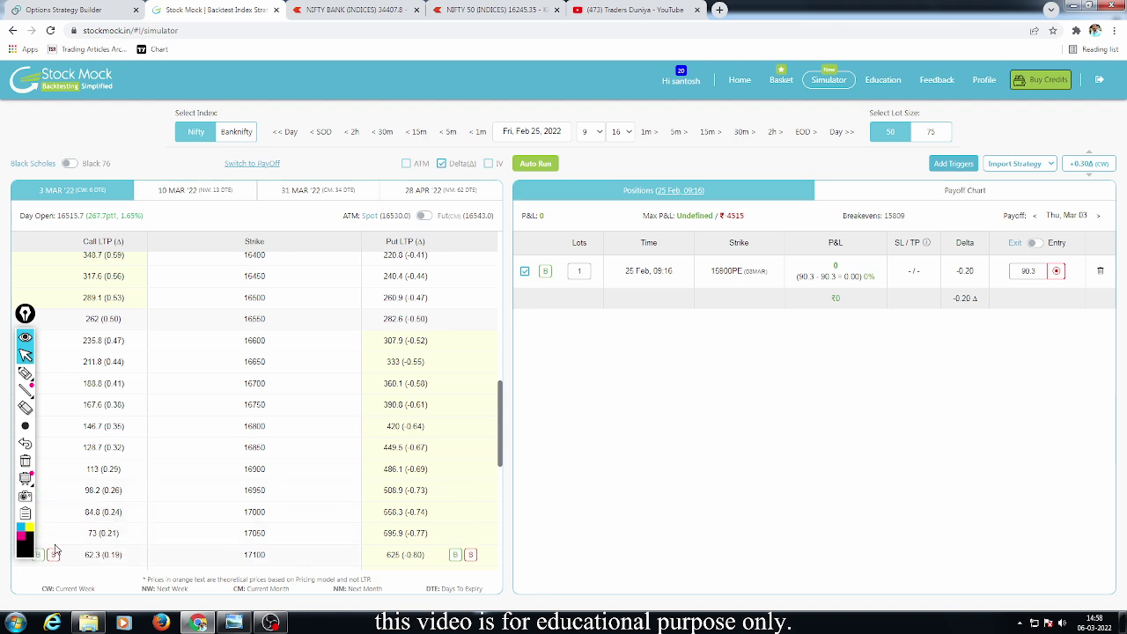
pyautogui.moveTo(36, 387)
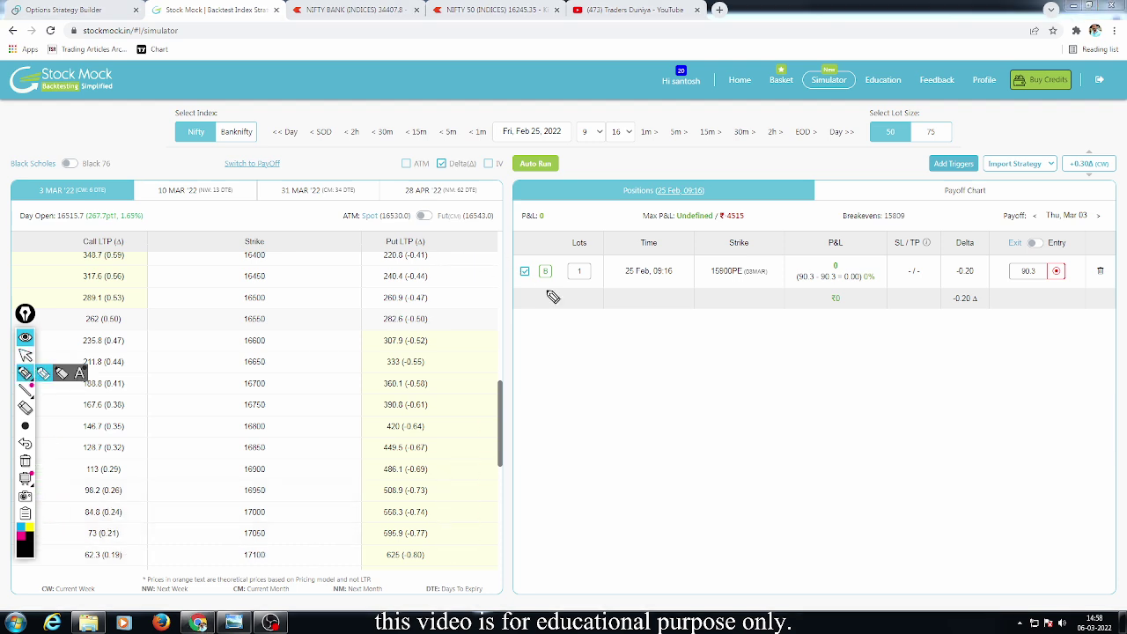
pyautogui.moveTo(657, 290); pyautogui.dragTo(781, 290)
pyautogui.moveTo(973, 285); pyautogui.dragTo(1034, 259)
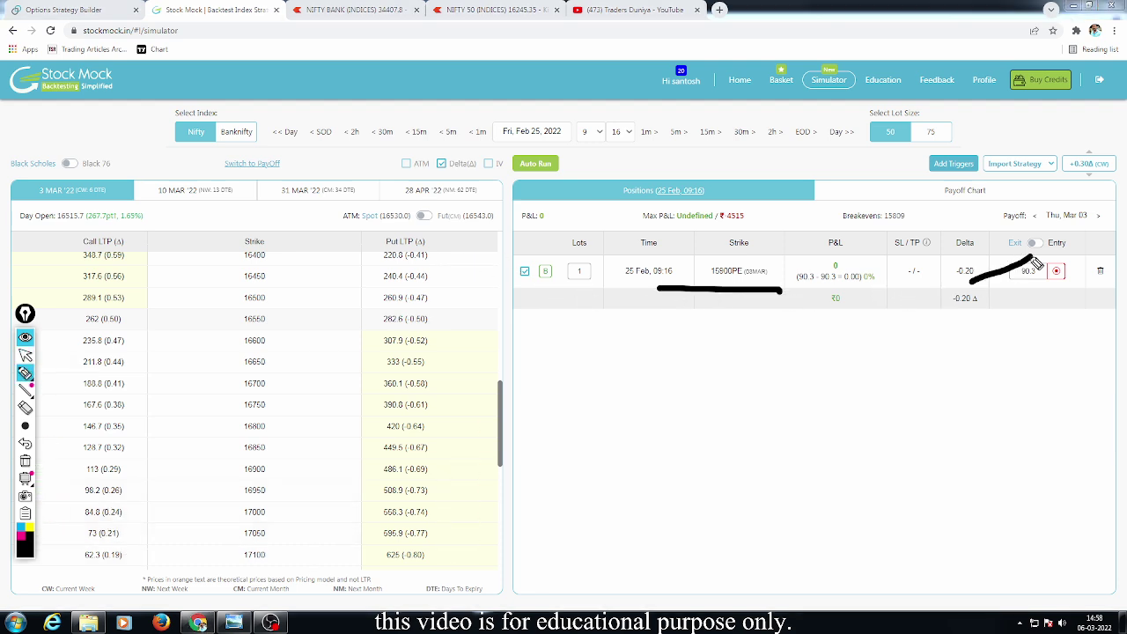
pyautogui.moveTo(49, 346); pyautogui.dragTo(151, 317)
pyautogui.moveTo(125, 537); pyautogui.dragTo(219, 503)
pyautogui.click(26, 461)
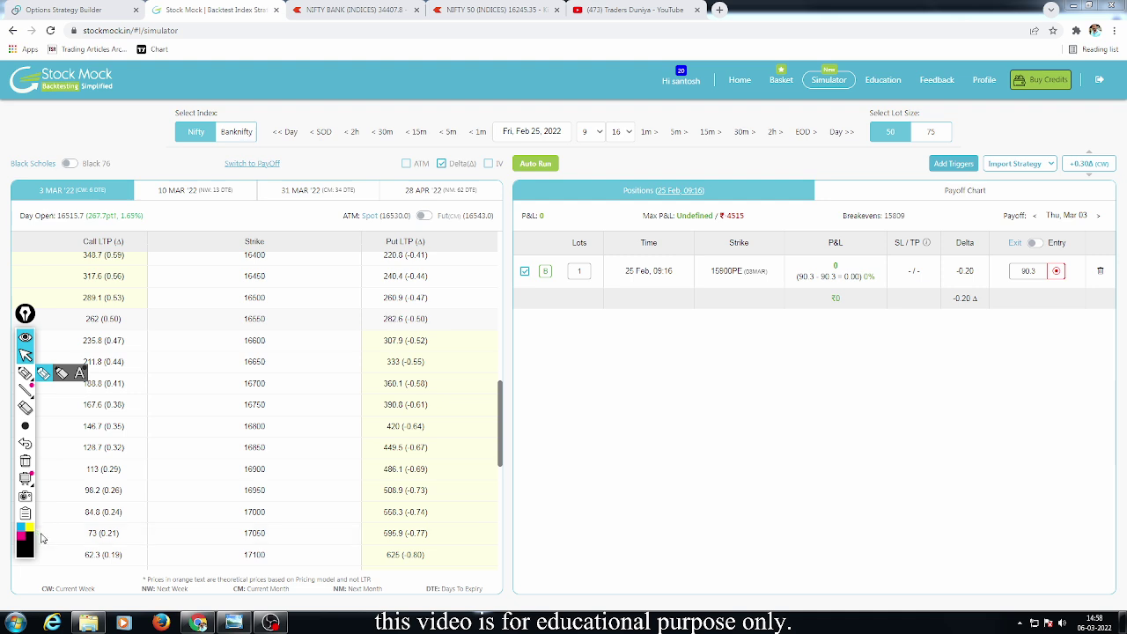
# - Buy one lot of the 17050 call expiring 3 March and underline the deltas of both positions with the pen
pyautogui.moveTo(25, 313); pyautogui.dragTo(110, 306)
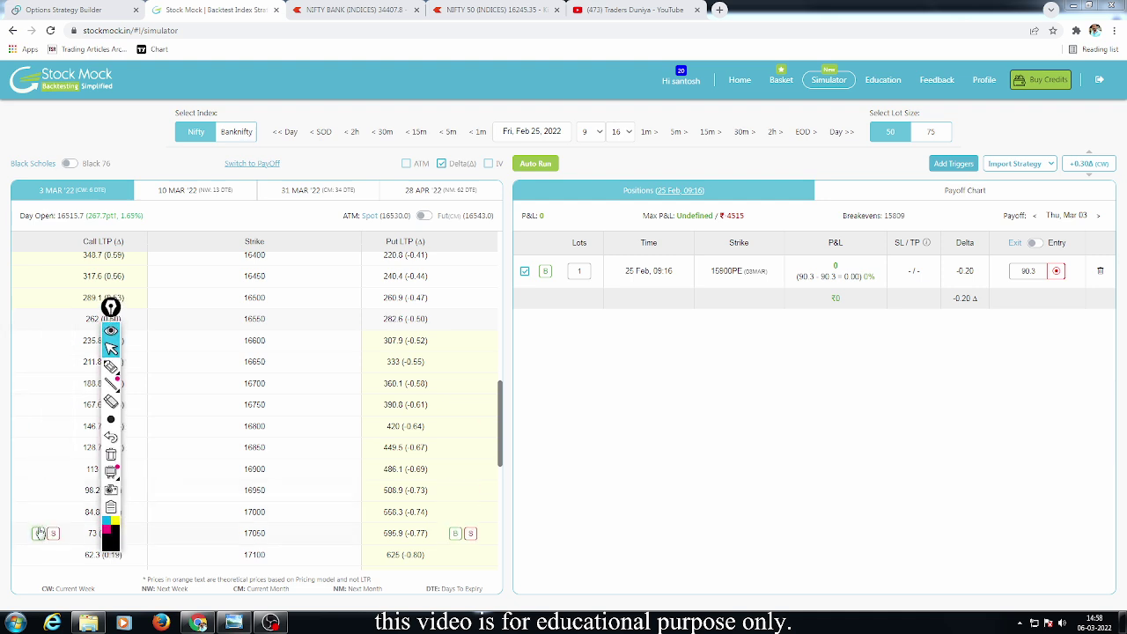
pyautogui.click(38, 533)
pyautogui.click(110, 366)
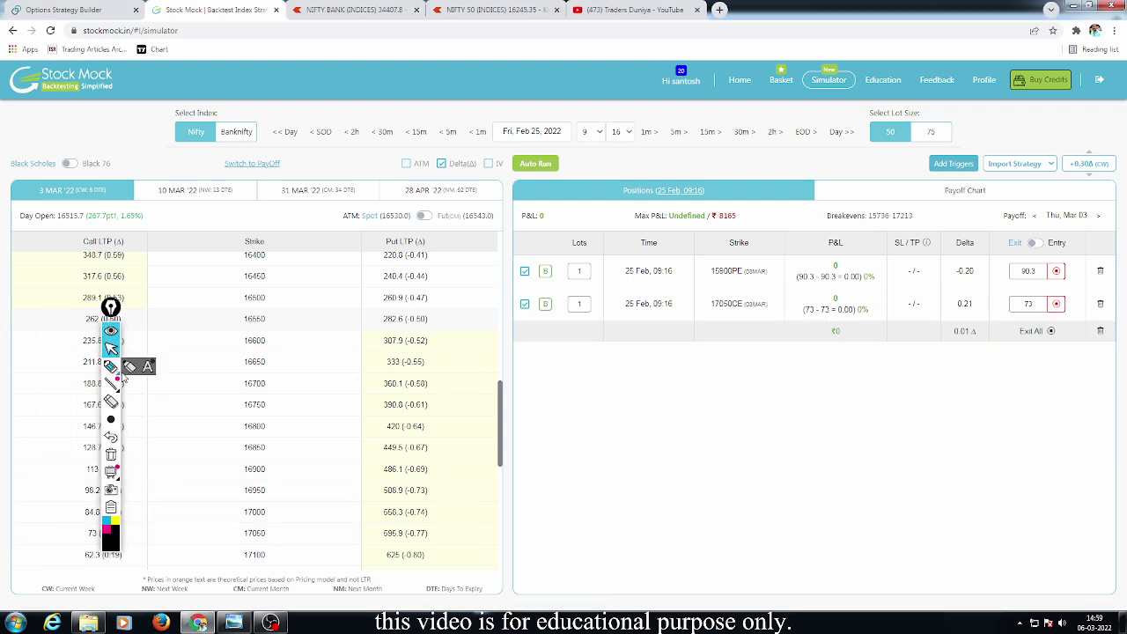
pyautogui.moveTo(942, 284); pyautogui.dragTo(988, 283)
pyautogui.moveTo(938, 317); pyautogui.dragTo(981, 319)
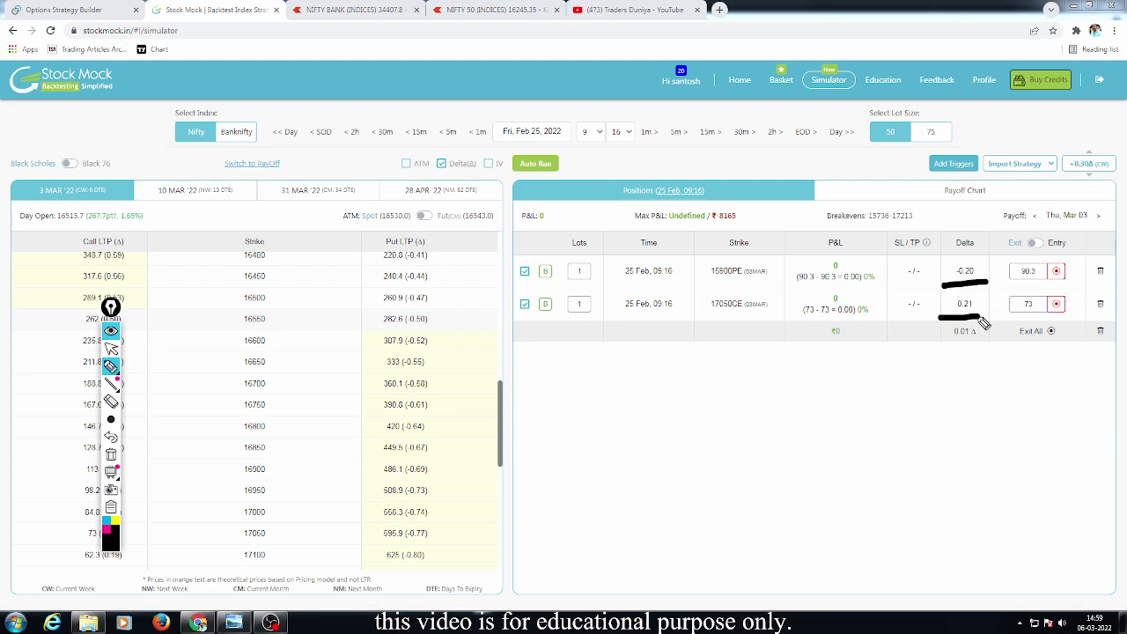
# - Display the payoff chart of the two bought options and clear the pen marks
pyautogui.moveTo(110, 306); pyautogui.dragTo(32, 308)
pyautogui.click(32, 350)
pyautogui.click(916, 192)
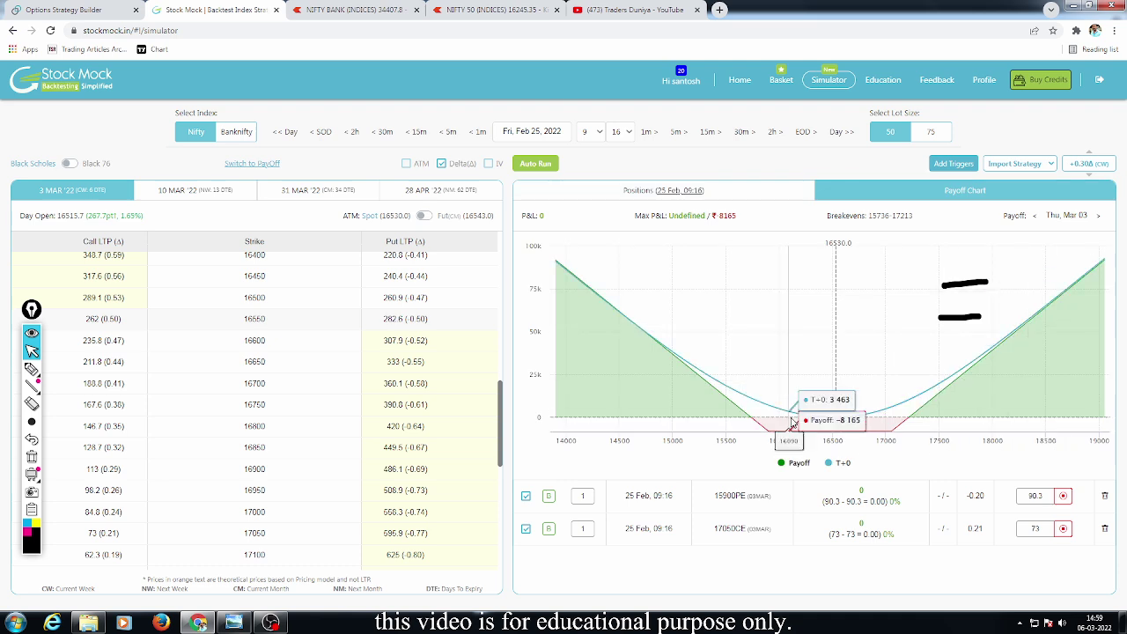
pyautogui.click(31, 456)
# - Draw freehand pen notes over the payoff chart and clear all annotations
pyautogui.click(32, 368)
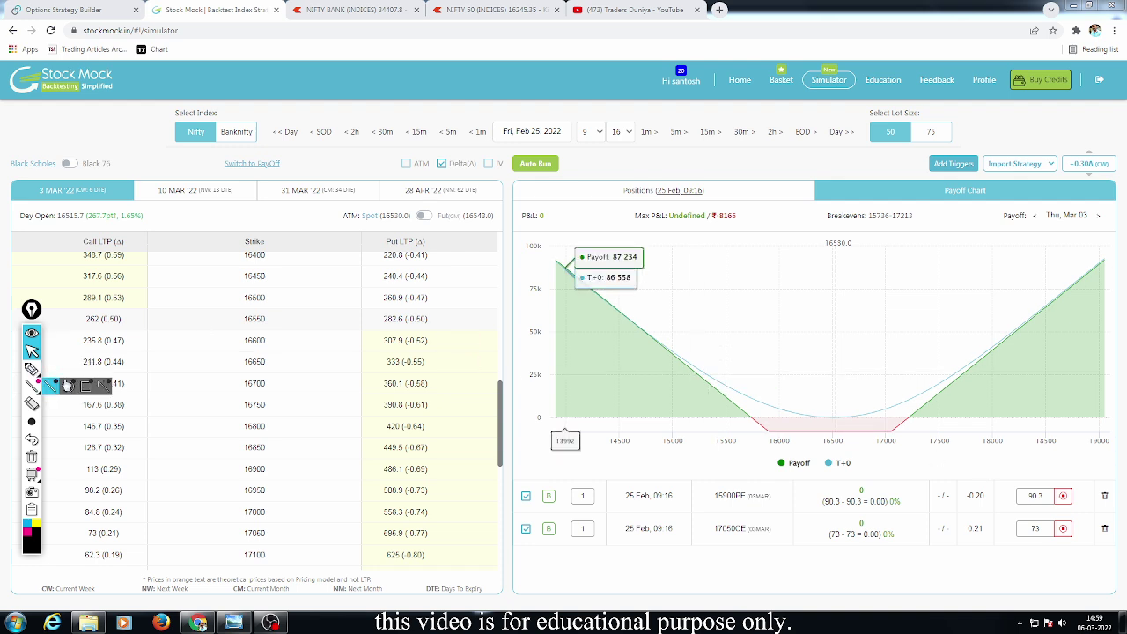
pyautogui.click(50, 368)
pyautogui.moveTo(626, 211)
pyautogui.mouseDown()
pyautogui.moveTo(697, 234)
pyautogui.moveTo(685, 196)
pyautogui.moveTo(629, 199)
pyautogui.moveTo(623, 212)
pyautogui.mouseUp()
pyautogui.moveTo(645, 265); pyautogui.dragTo(680, 234)
pyautogui.moveTo(546, 302)
pyautogui.mouseDown()
pyautogui.moveTo(633, 324)
pyautogui.moveTo(754, 302)
pyautogui.moveTo(779, 321)
pyautogui.mouseUp()
pyautogui.click(805, 310)
pyautogui.moveTo(493, 368); pyautogui.dragTo(711, 344)
pyautogui.click(31, 456)
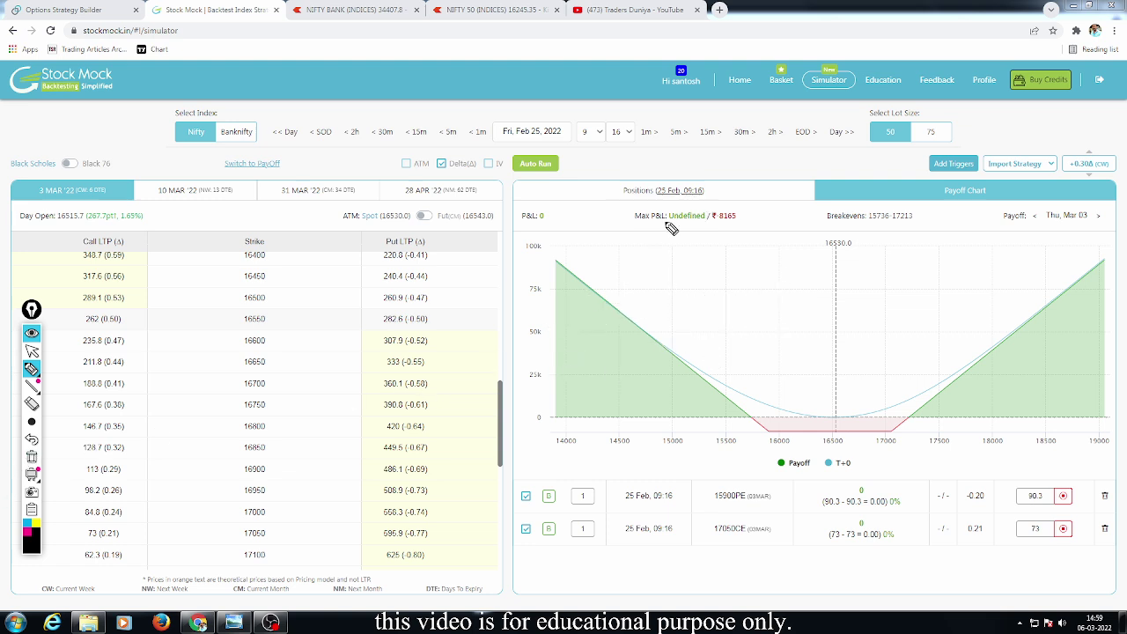
# - Circle the maximum loss, handwrite "8165" over the payoff chart, mark both breakeven points, underline the maximum P&L, and clear the marks
pyautogui.moveTo(716, 225)
pyautogui.mouseDown()
pyautogui.moveTo(747, 195)
pyautogui.moveTo(715, 227)
pyautogui.mouseUp()
pyautogui.moveTo(659, 297)
pyautogui.mouseDown()
pyautogui.moveTo(652, 335)
pyautogui.moveTo(660, 292)
pyautogui.moveTo(685, 326)
pyautogui.mouseUp()
pyautogui.moveTo(727, 273); pyautogui.dragTo(710, 304)
pyautogui.moveTo(775, 275); pyautogui.dragTo(749, 319)
pyautogui.click(803, 303)
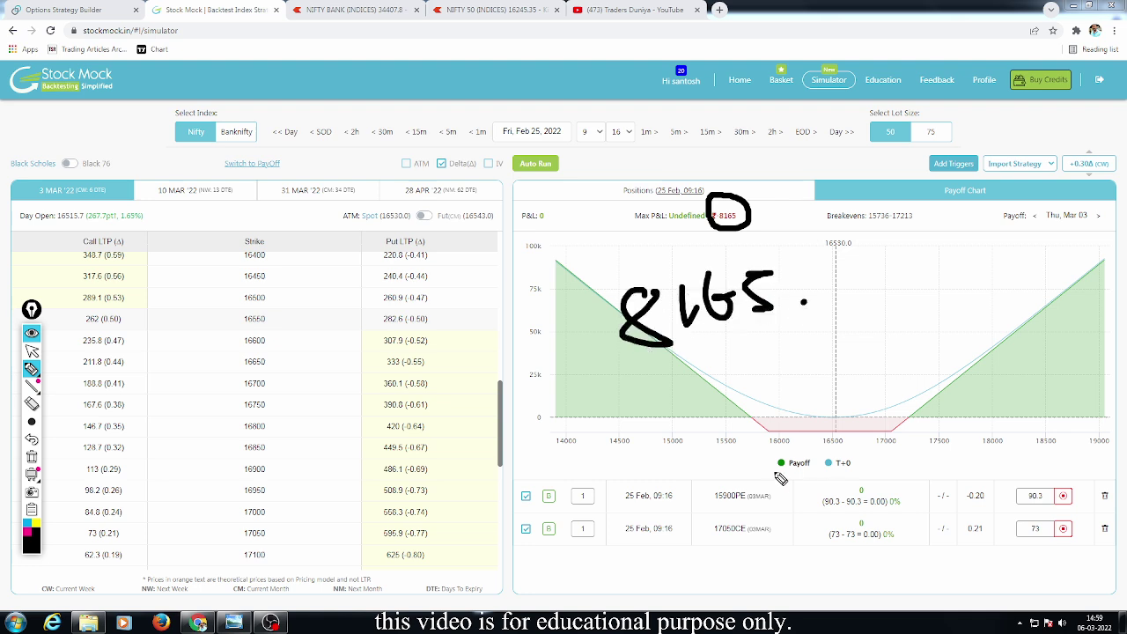
pyautogui.moveTo(773, 385); pyautogui.dragTo(747, 429)
pyautogui.moveTo(903, 381); pyautogui.dragTo(930, 437)
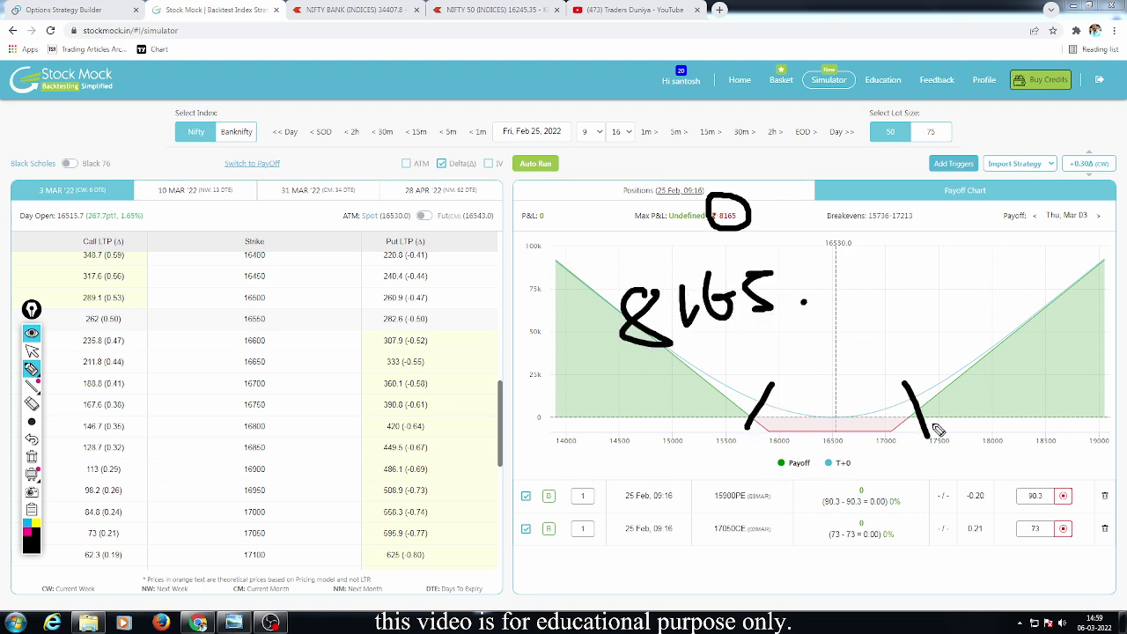
pyautogui.moveTo(669, 228); pyautogui.dragTo(802, 229)
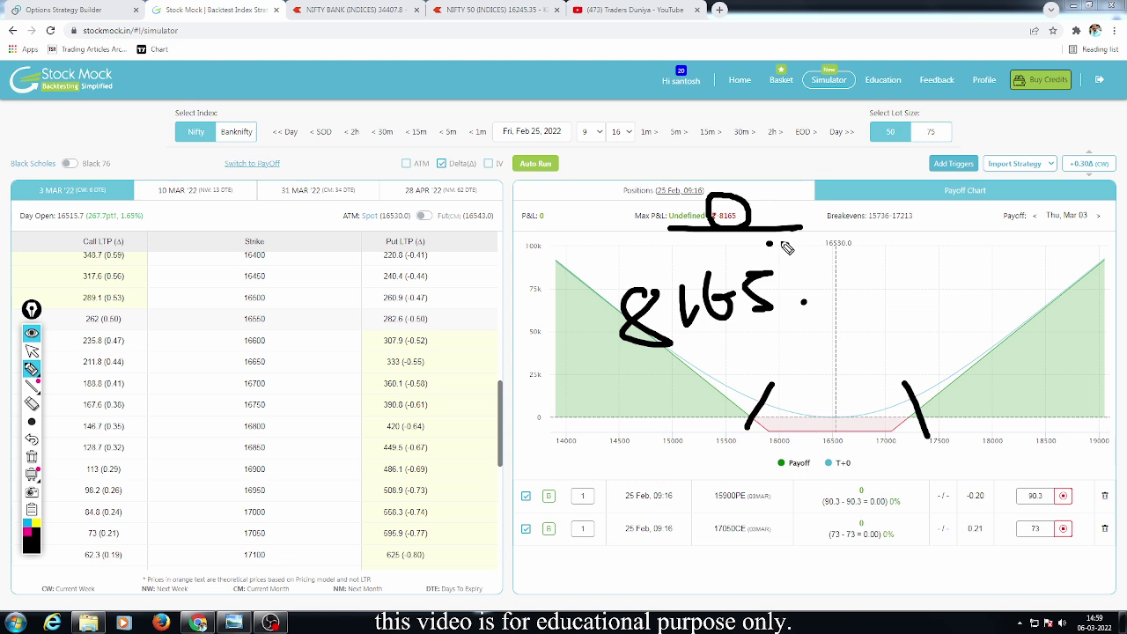
pyautogui.click(33, 458)
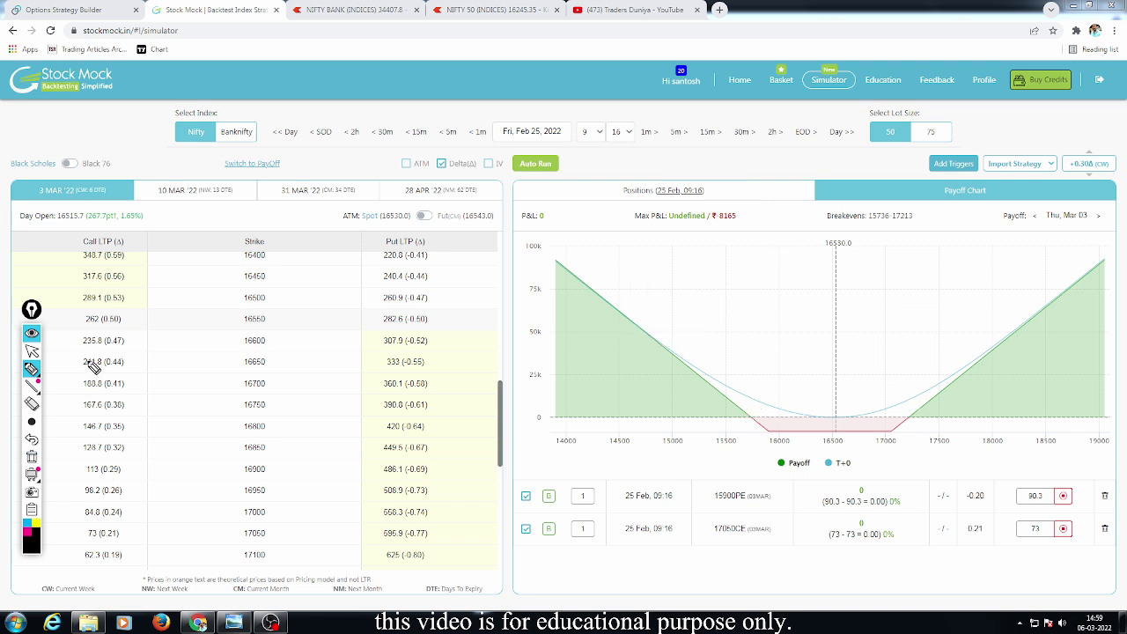
# - Return to the positions list and underline the deltas of the 15900PE and 17050CE positions with the pen
pyautogui.click(32, 351)
pyautogui.click(692, 193)
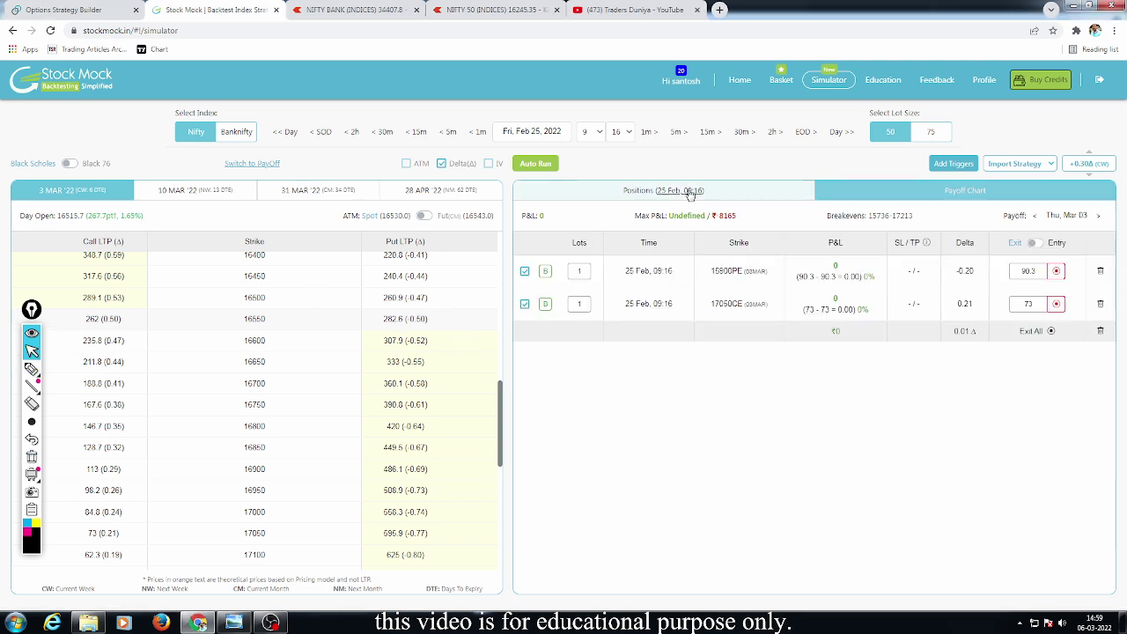
pyautogui.click(32, 368)
pyautogui.moveTo(947, 287); pyautogui.dragTo(1003, 286)
pyautogui.moveTo(946, 324); pyautogui.dragTo(1000, 324)
# - Handwrite "20 CE" and "20 PE" below the positions table and underline them
pyautogui.moveTo(779, 384); pyautogui.dragTo(836, 405)
pyautogui.moveTo(841, 380)
pyautogui.mouseDown()
pyautogui.moveTo(871, 401)
pyautogui.moveTo(847, 384)
pyautogui.mouseUp()
pyautogui.moveTo(1008, 374)
pyautogui.mouseDown()
pyautogui.moveTo(989, 384)
pyautogui.moveTo(1012, 387)
pyautogui.mouseUp()
pyautogui.moveTo(1057, 366)
pyautogui.mouseDown()
pyautogui.moveTo(1032, 379)
pyautogui.moveTo(1053, 387)
pyautogui.mouseUp()
pyautogui.click(1080, 393)
pyautogui.moveTo(841, 451)
pyautogui.mouseDown()
pyautogui.moveTo(825, 462)
pyautogui.moveTo(868, 478)
pyautogui.moveTo(882, 471)
pyautogui.mouseUp()
pyautogui.moveTo(1009, 444)
pyautogui.mouseDown()
pyautogui.moveTo(999, 453)
pyautogui.moveTo(1068, 450)
pyautogui.mouseUp()
pyautogui.click(1083, 461)
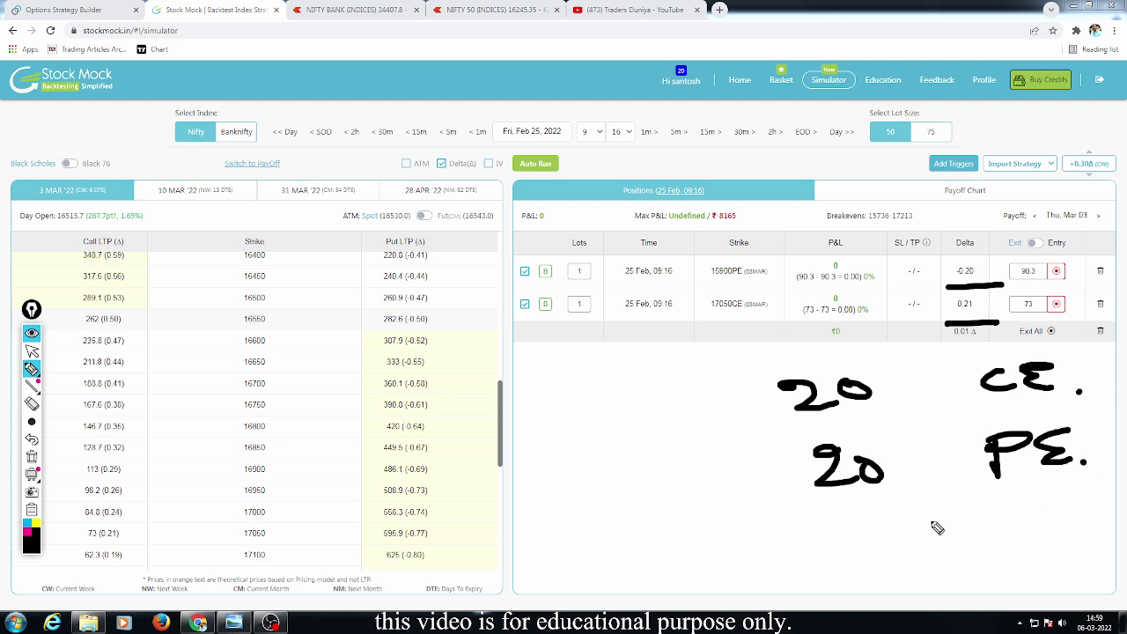
pyautogui.moveTo(715, 509); pyautogui.dragTo(1124, 497)
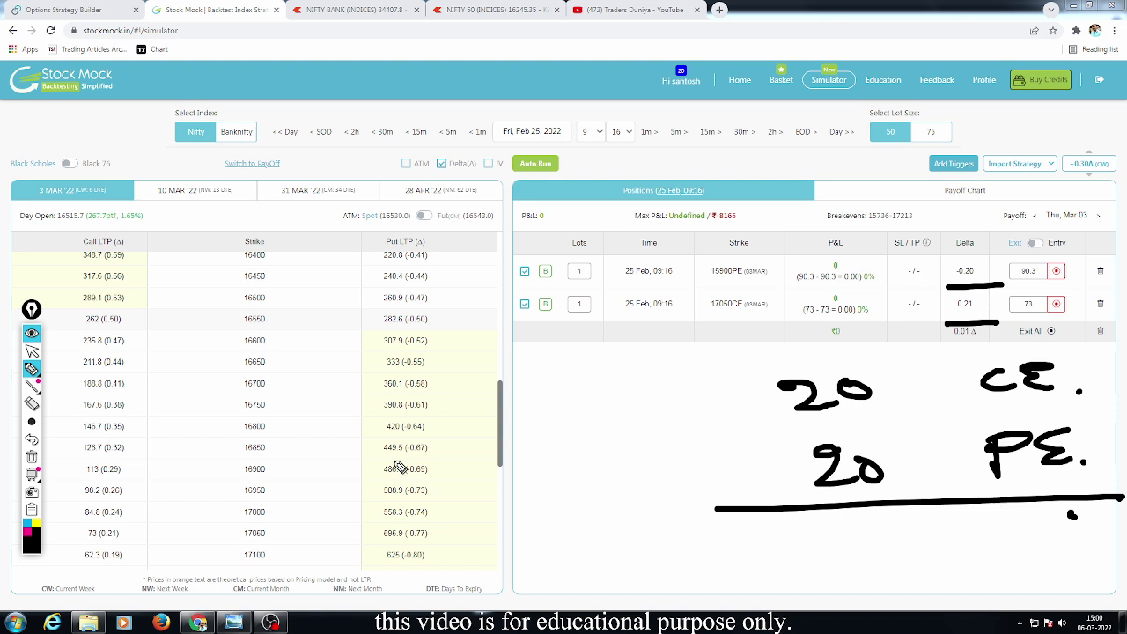
# - Draw an arrow from each handwritten 20 towards the option chain and handwrite "CE 10" and "PE 10" there
pyautogui.moveTo(763, 398)
pyautogui.mouseDown()
pyautogui.moveTo(659, 397)
pyautogui.moveTo(704, 401)
pyautogui.mouseUp()
pyautogui.moveTo(495, 380); pyautogui.dragTo(493, 426)
pyautogui.moveTo(536, 384); pyautogui.dragTo(534, 386)
pyautogui.moveTo(745, 474); pyautogui.dragTo(676, 472)
pyautogui.moveTo(449, 470); pyautogui.dragTo(483, 529)
pyautogui.moveTo(519, 480)
pyautogui.mouseDown()
pyautogui.moveTo(531, 491)
pyautogui.moveTo(495, 468)
pyautogui.mouseUp()
pyautogui.moveTo(303, 398)
pyautogui.mouseDown()
pyautogui.moveTo(267, 419)
pyautogui.moveTo(304, 423)
pyautogui.mouseUp()
pyautogui.moveTo(368, 394)
pyautogui.mouseDown()
pyautogui.moveTo(328, 409)
pyautogui.moveTo(379, 424)
pyautogui.mouseUp()
pyautogui.moveTo(278, 490)
pyautogui.mouseDown()
pyautogui.moveTo(283, 551)
pyautogui.moveTo(282, 518)
pyautogui.mouseUp()
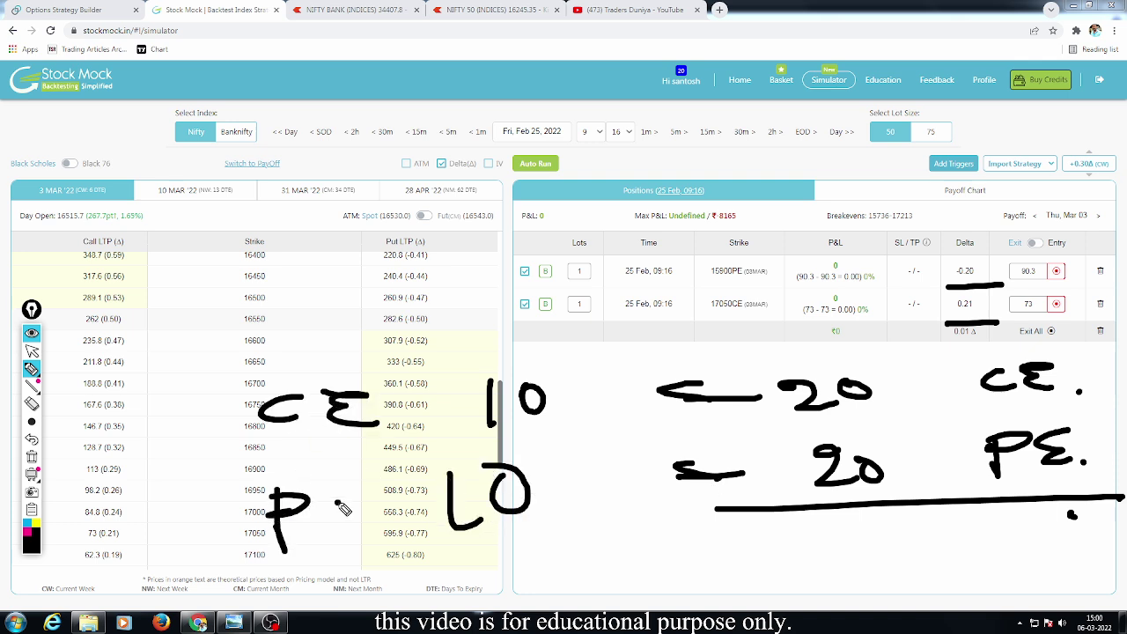
pyautogui.moveTo(363, 498); pyautogui.dragTo(375, 528)
# - Underline the CE and PE notes, bracket and tick the two 10-delta entries, and clear all annotations
pyautogui.moveTo(213, 564); pyautogui.dragTo(433, 569)
pyautogui.moveTo(267, 458); pyautogui.dragTo(489, 454)
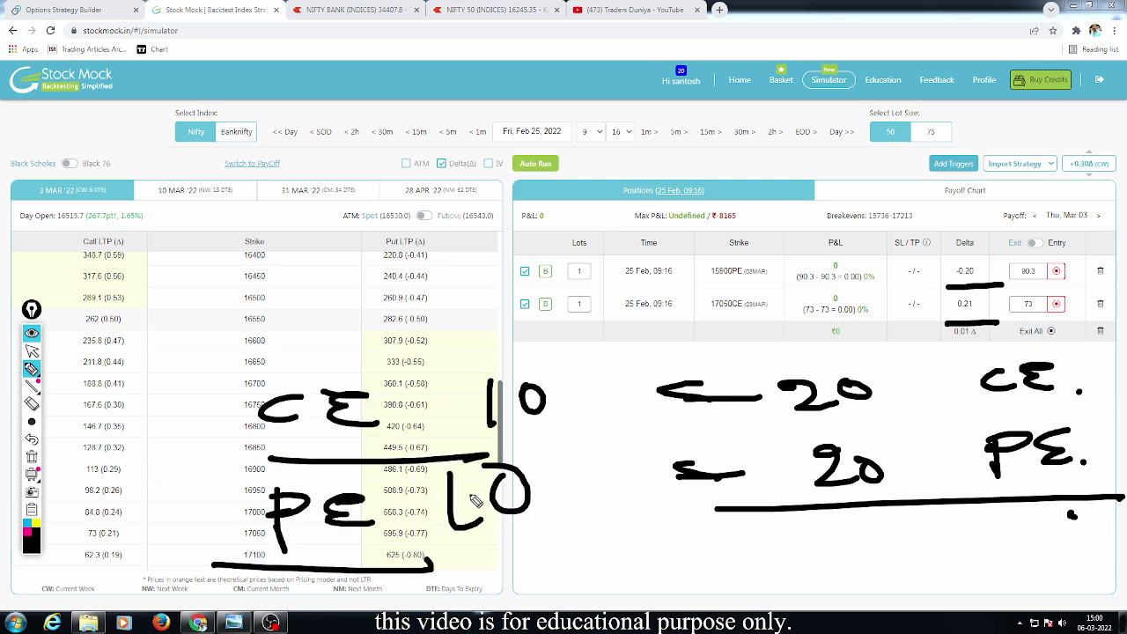
pyautogui.moveTo(564, 358); pyautogui.dragTo(594, 524)
pyautogui.moveTo(249, 363); pyautogui.dragTo(397, 551)
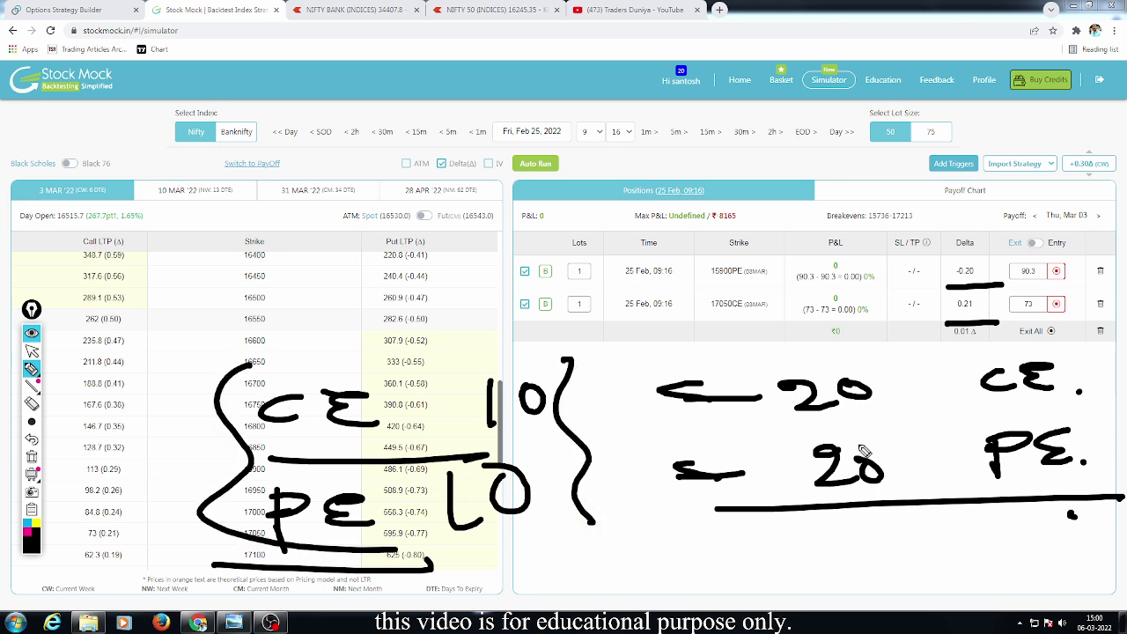
pyautogui.moveTo(797, 421); pyautogui.dragTo(1071, 416)
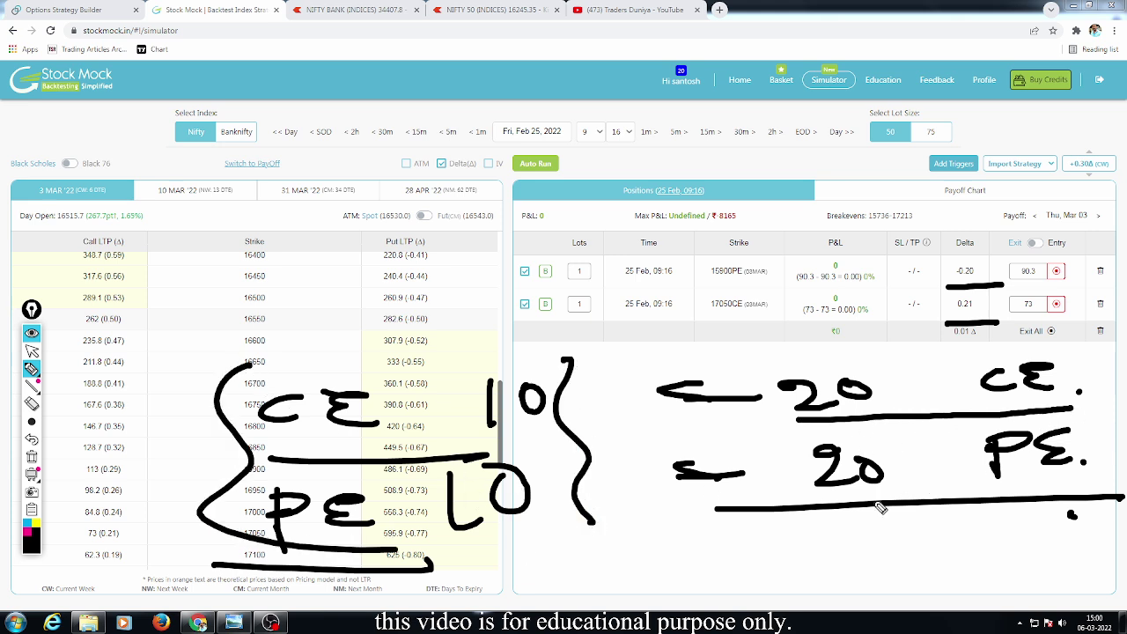
pyautogui.moveTo(815, 504); pyautogui.dragTo(1071, 495)
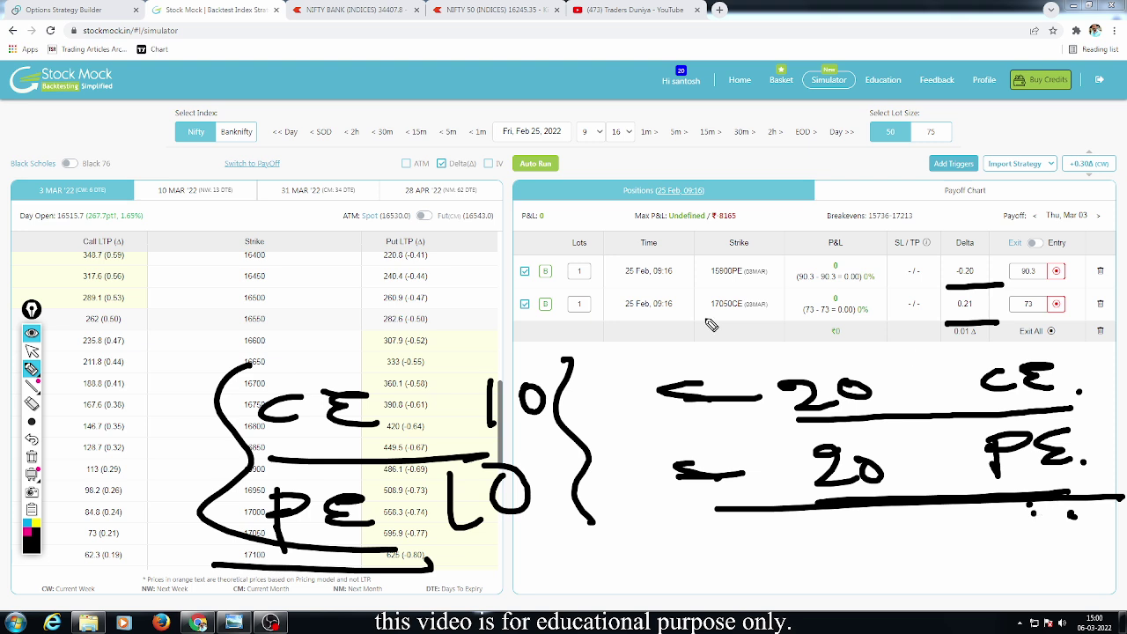
pyautogui.moveTo(491, 358); pyautogui.dragTo(573, 332)
pyautogui.moveTo(542, 460); pyautogui.dragTo(633, 452)
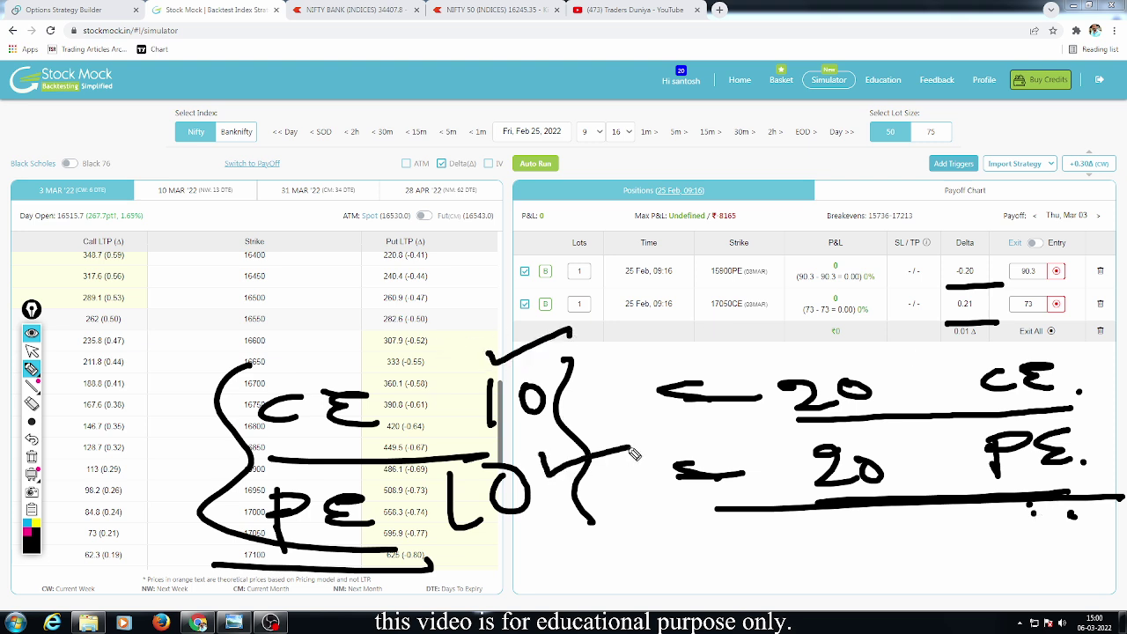
pyautogui.click(32, 456)
# - Sell one lot of the 15500 put expiring 3 March, the put strike with a delta of -0.10
pyautogui.click(35, 352)
pyautogui.scroll(3, 502, 374)
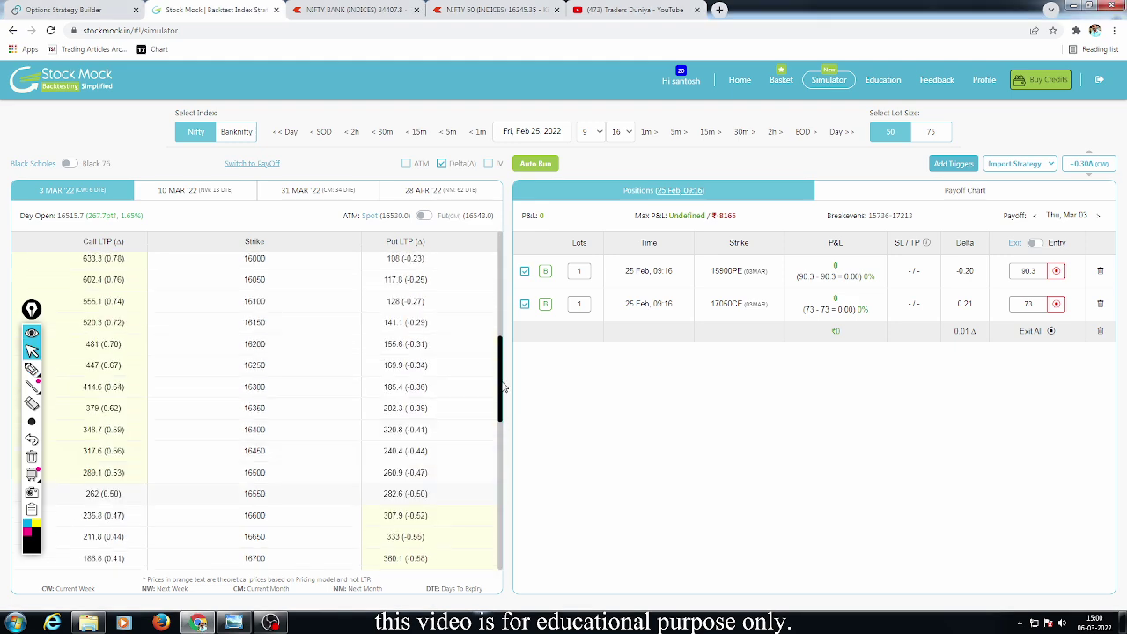
pyautogui.scroll(1, 502, 366)
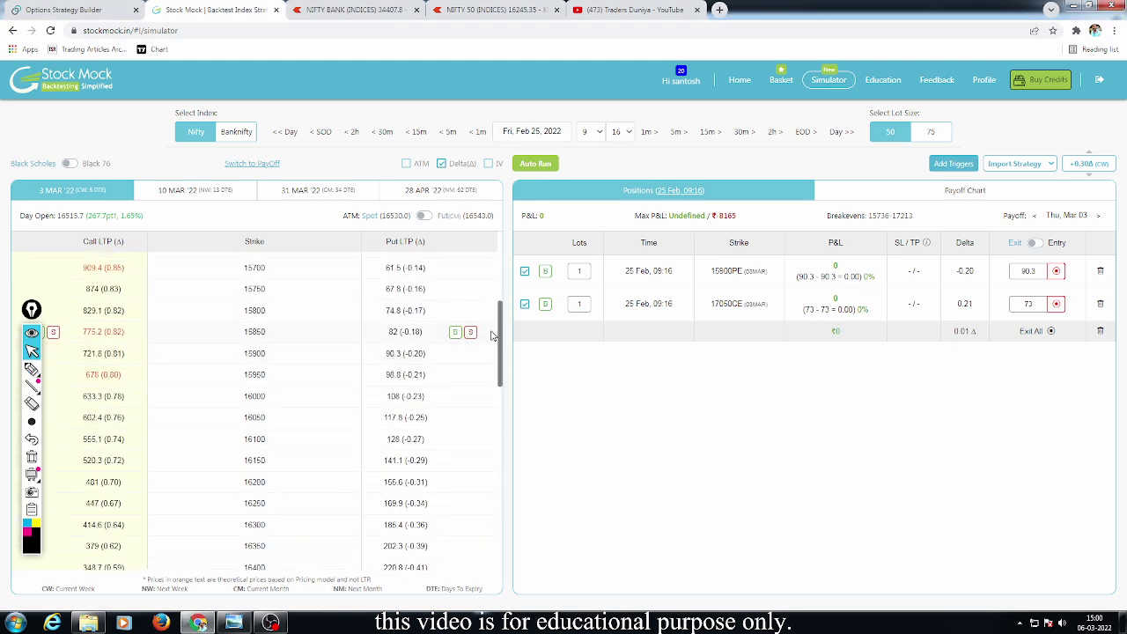
pyautogui.scroll(2, 502, 328)
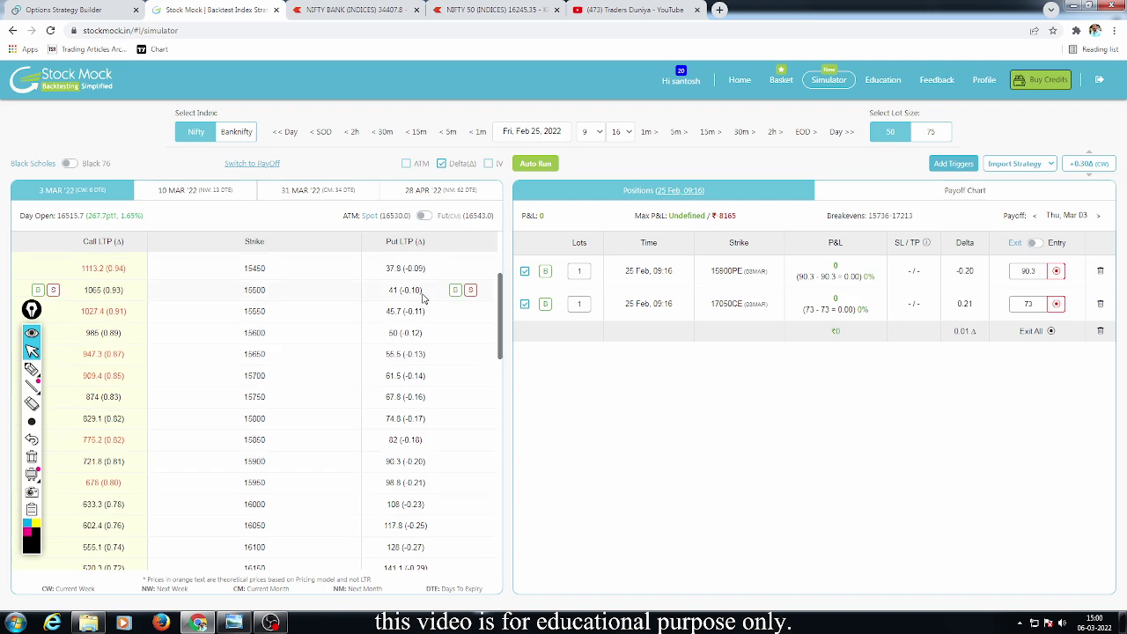
pyautogui.click(470, 291)
# - Sell one lot of the 17350 call expiring 3 March and display the payoff chart of the four-leg strategy
pyautogui.scroll(-15, 91, 501)
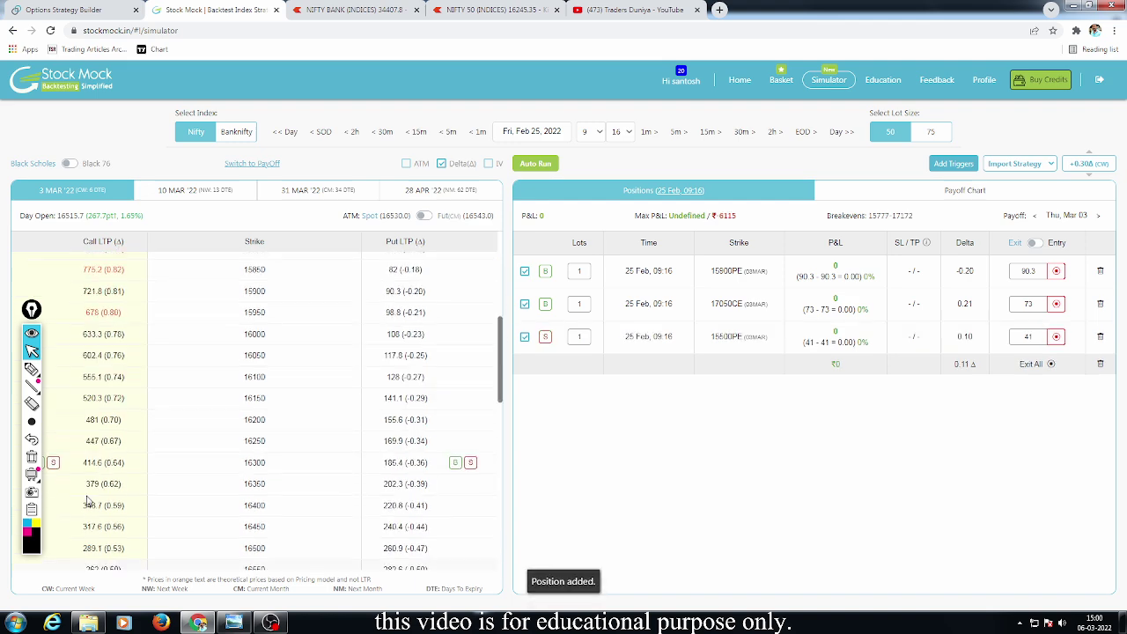
pyautogui.scroll(2, 89, 502)
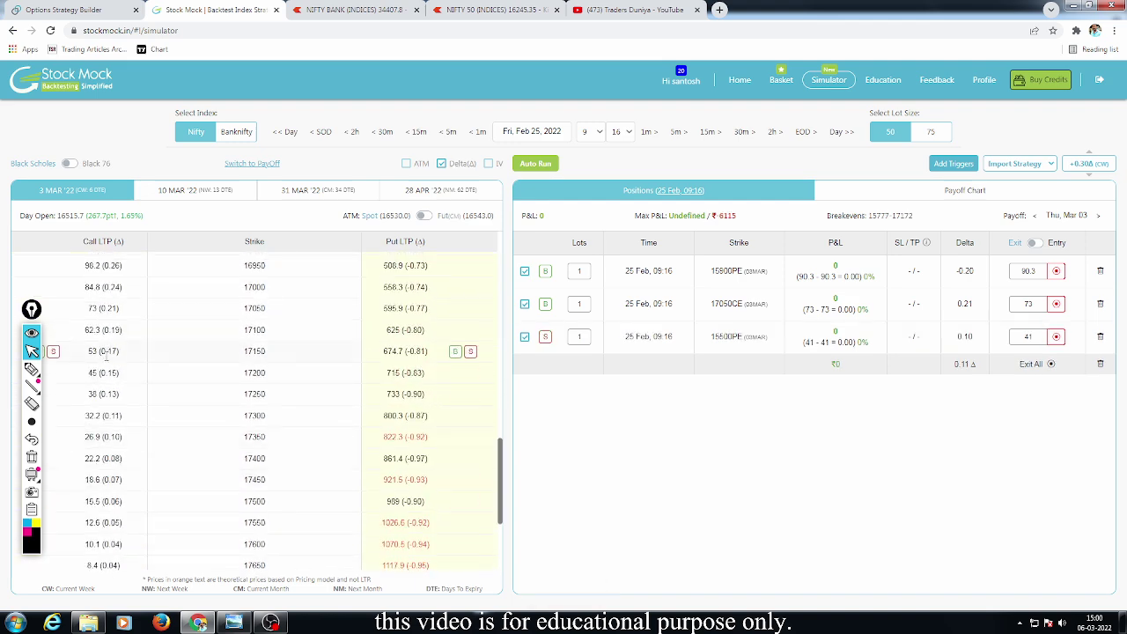
pyautogui.click(53, 437)
pyautogui.click(978, 196)
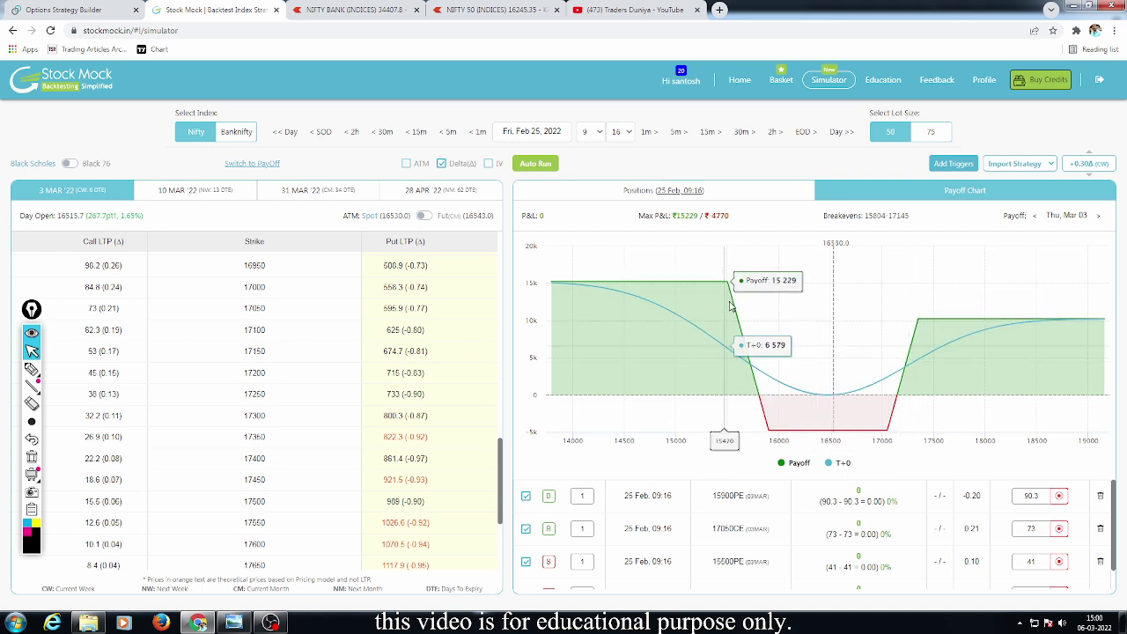
# - Switch to the Opstra strategy builder and add a one-lot NIFTY long iron condor for 10MAR2022 with strikes 15600, 15850, 16650 and 16900
pyautogui.click(93, 10)
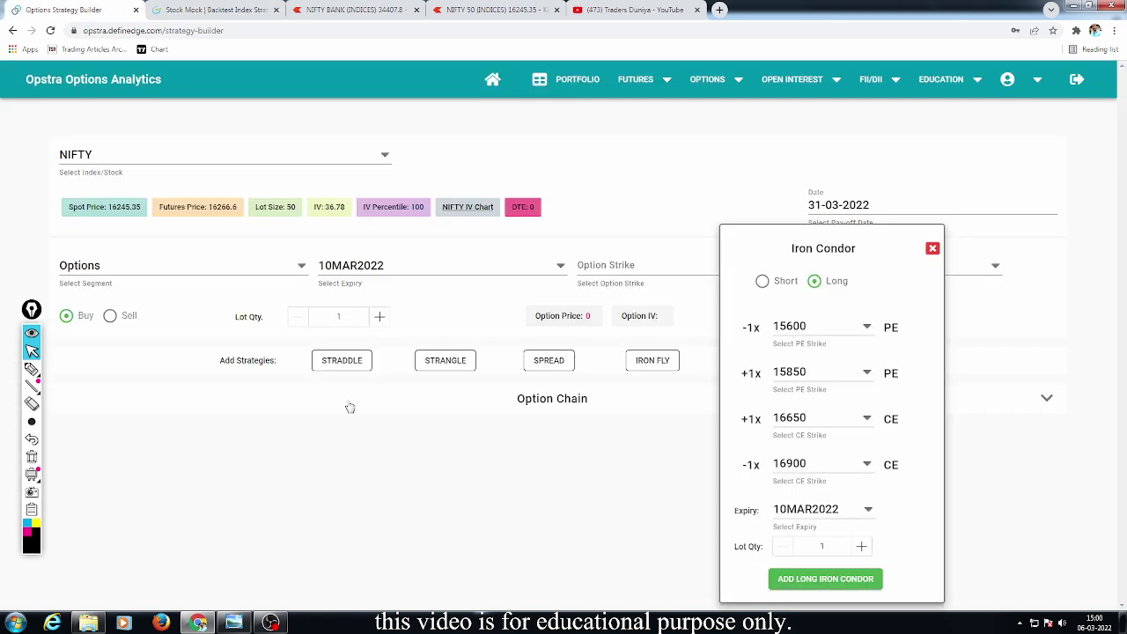
pyautogui.click(352, 437)
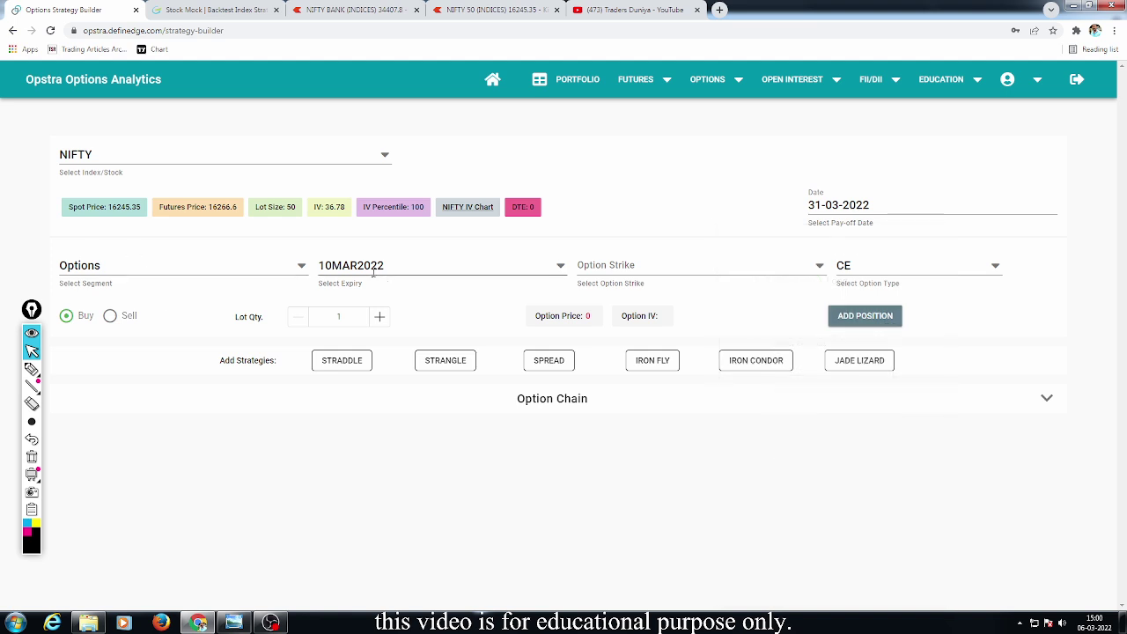
pyautogui.click(768, 360)
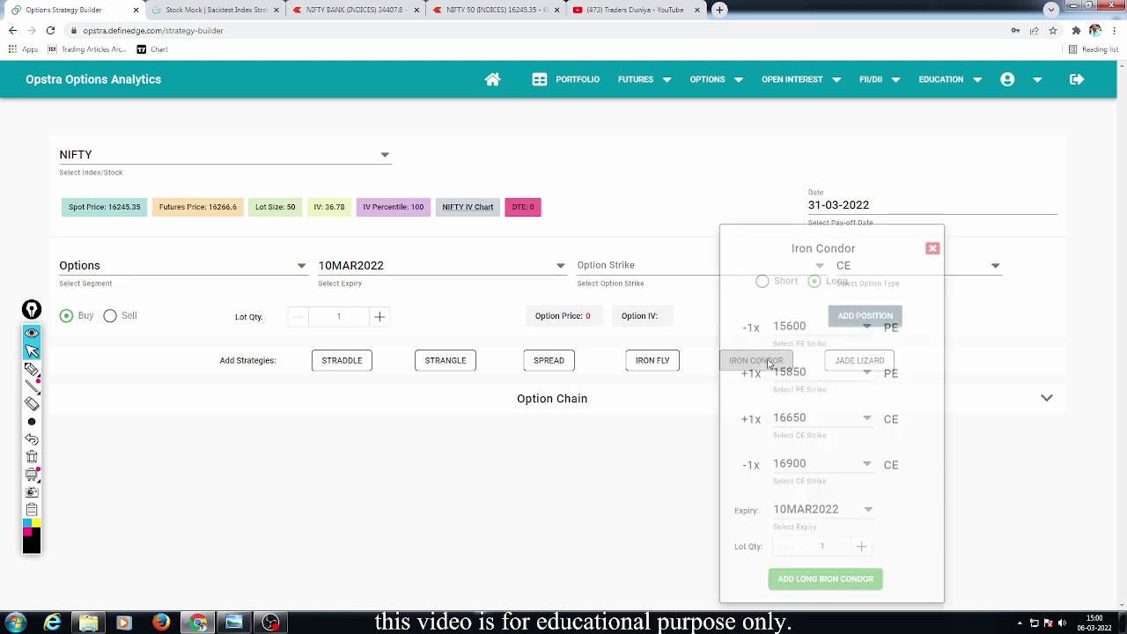
pyautogui.click(821, 581)
pyautogui.scroll(-4, 660, 555)
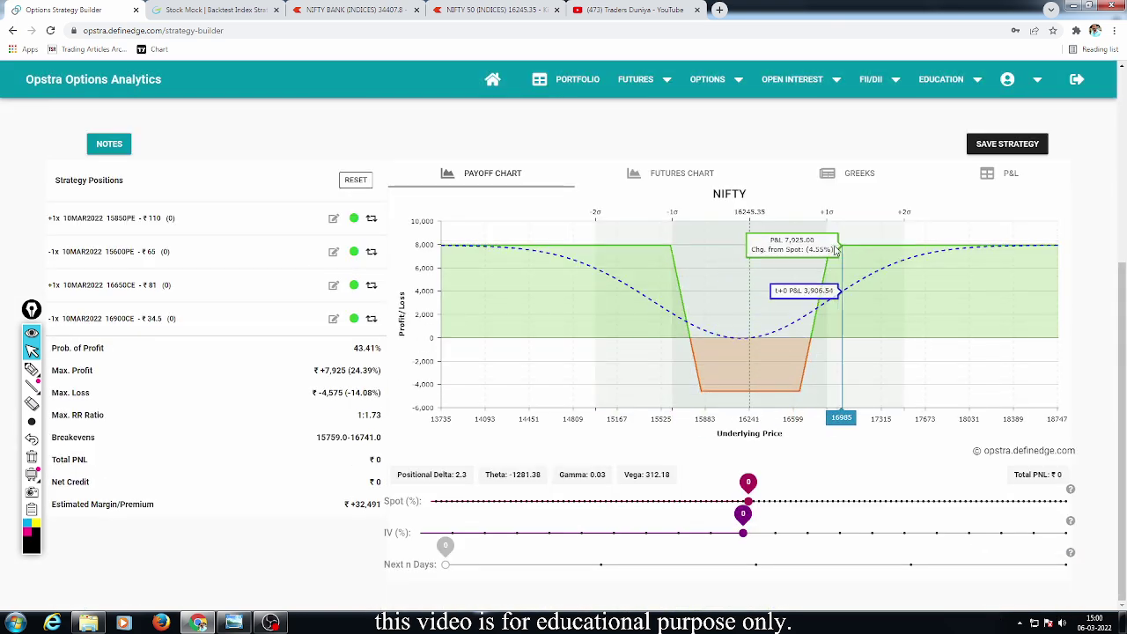
# - Switch to Stock Mock and draw a tick over the payoff chart, then return to Opstra and clear the annotation
pyautogui.click(238, 10)
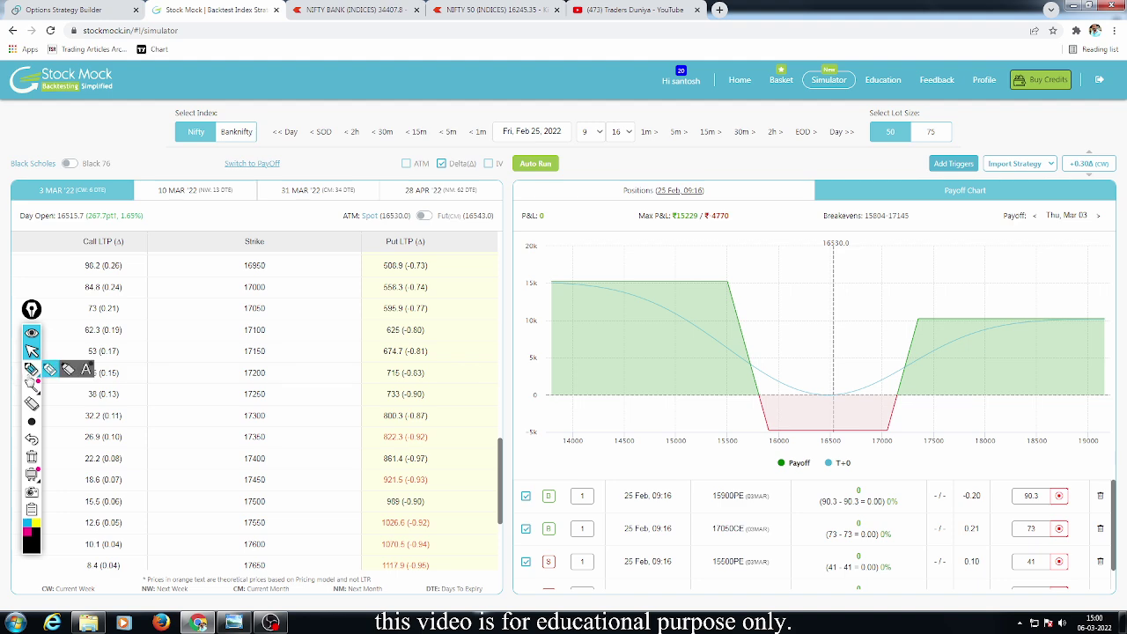
pyautogui.click(31, 368)
pyautogui.moveTo(747, 314)
pyautogui.mouseDown()
pyautogui.moveTo(756, 345)
pyautogui.moveTo(935, 301)
pyautogui.mouseUp()
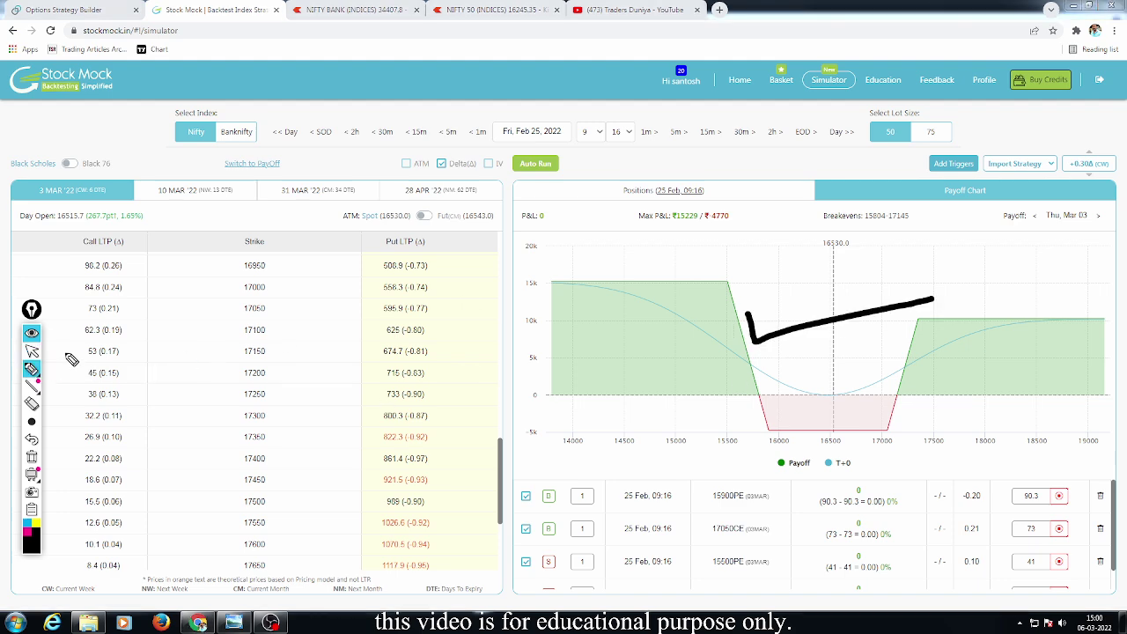
pyautogui.click(31, 351)
pyautogui.click(71, 10)
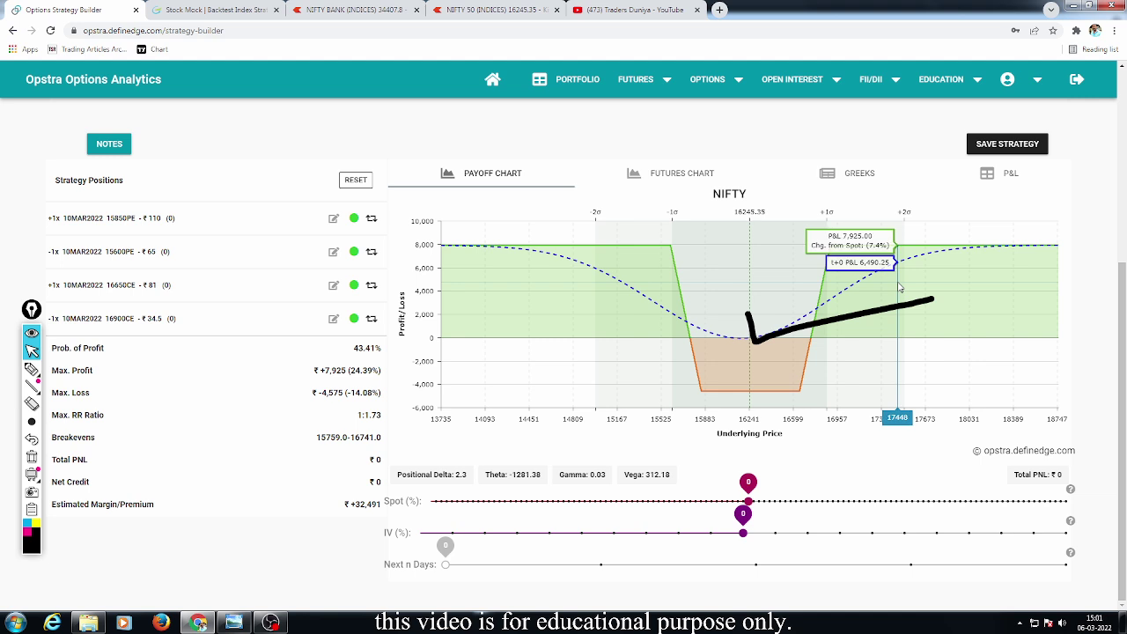
pyautogui.click(32, 456)
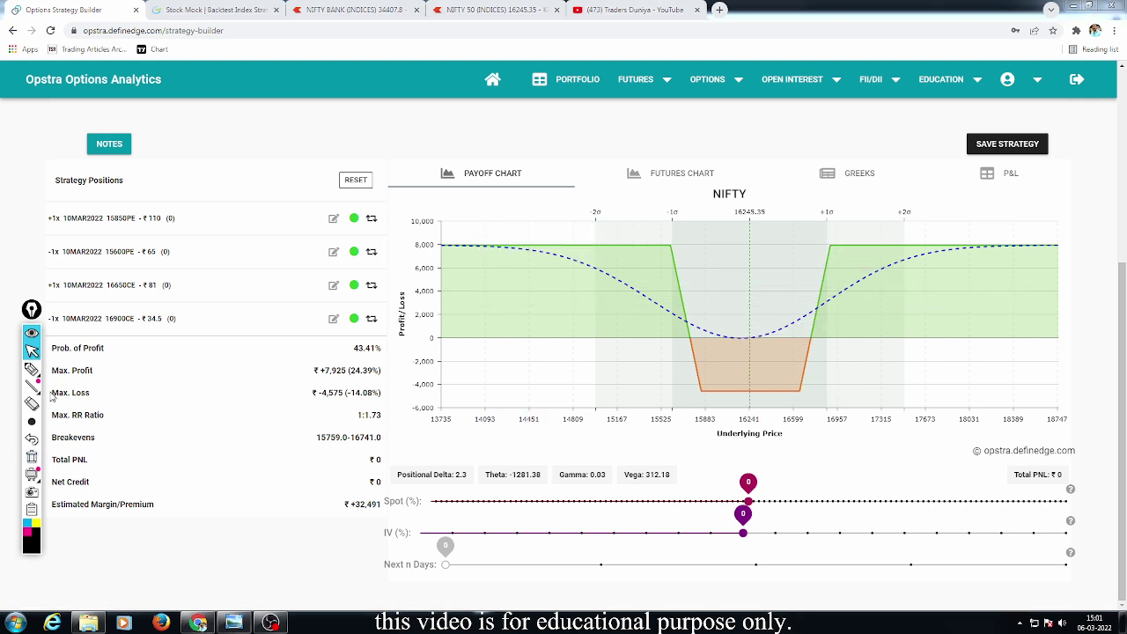
# - Circle the Estimated Margin/Premium value, draw a double-stroked tick beside it, and clear the annotations
pyautogui.click(32, 368)
pyautogui.moveTo(345, 525)
pyautogui.mouseDown()
pyautogui.moveTo(321, 483)
pyautogui.moveTo(351, 526)
pyautogui.mouseUp()
pyautogui.moveTo(441, 496); pyautogui.dragTo(647, 460)
pyautogui.moveTo(421, 477)
pyautogui.mouseDown()
pyautogui.moveTo(644, 451)
pyautogui.moveTo(685, 433)
pyautogui.mouseUp()
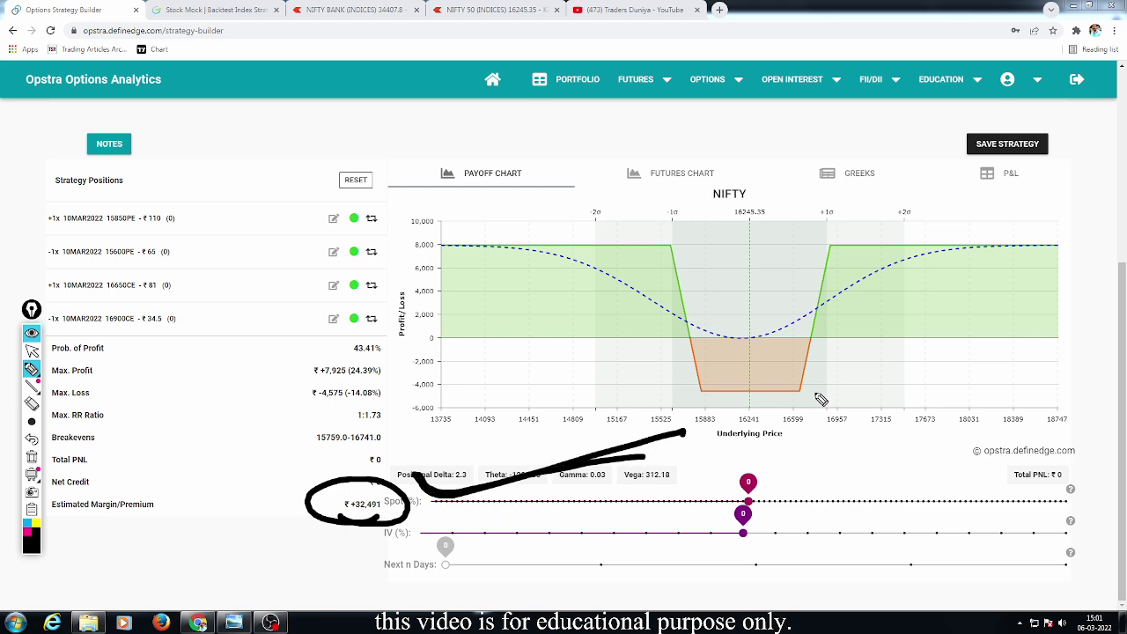
pyautogui.click(32, 456)
pyautogui.click(32, 350)
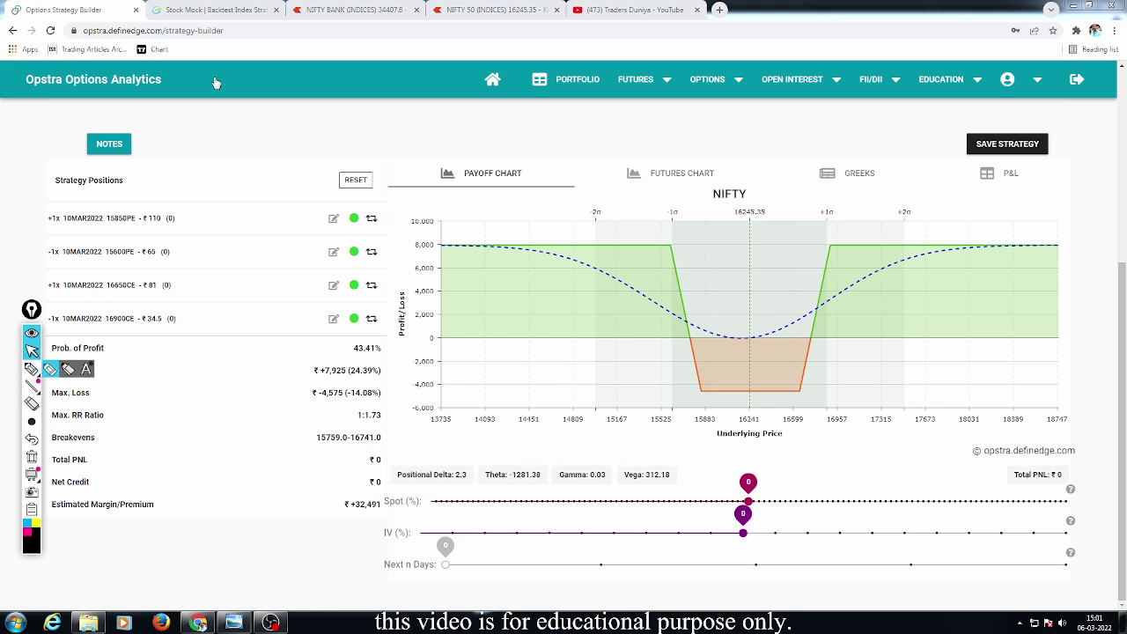
# - Switch to Stock Mock, box the maximum profit, write and underline 15300 over the payoff chart, and clear the annotations
pyautogui.click(211, 10)
pyautogui.click(32, 368)
pyautogui.moveTo(627, 225)
pyautogui.mouseDown()
pyautogui.moveTo(696, 235)
pyautogui.moveTo(665, 197)
pyautogui.moveTo(623, 236)
pyautogui.moveTo(688, 234)
pyautogui.moveTo(666, 310)
pyautogui.mouseUp()
pyautogui.moveTo(715, 271)
pyautogui.mouseDown()
pyautogui.moveTo(702, 304)
pyautogui.moveTo(832, 284)
pyautogui.mouseUp()
pyautogui.click(871, 280)
pyautogui.moveTo(685, 334); pyautogui.dragTo(850, 333)
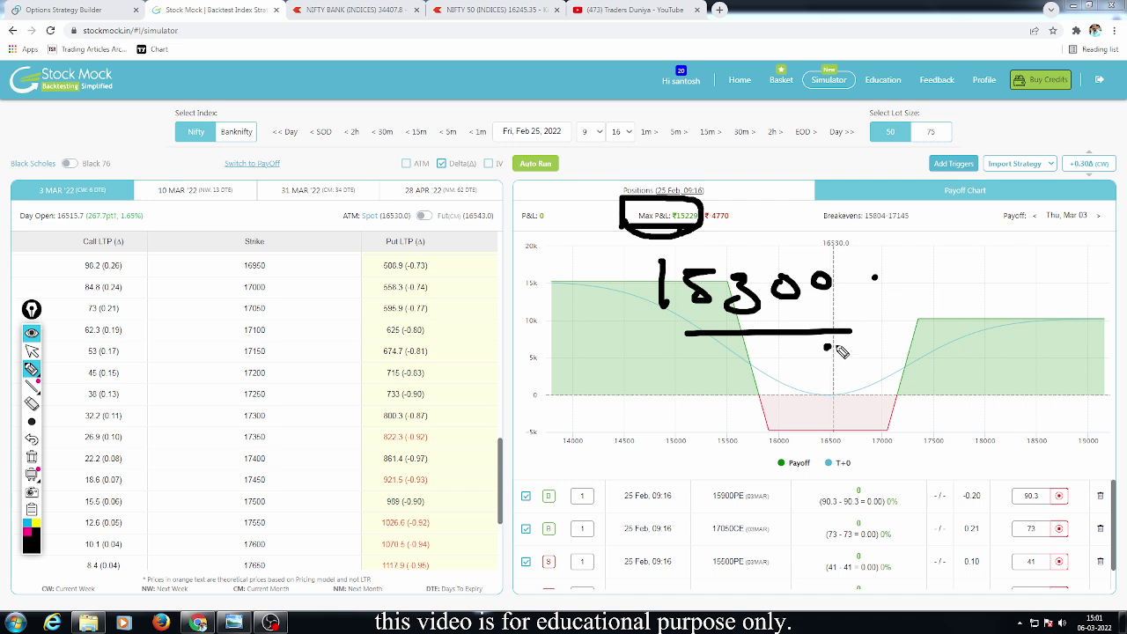
pyautogui.moveTo(646, 339); pyautogui.dragTo(853, 332)
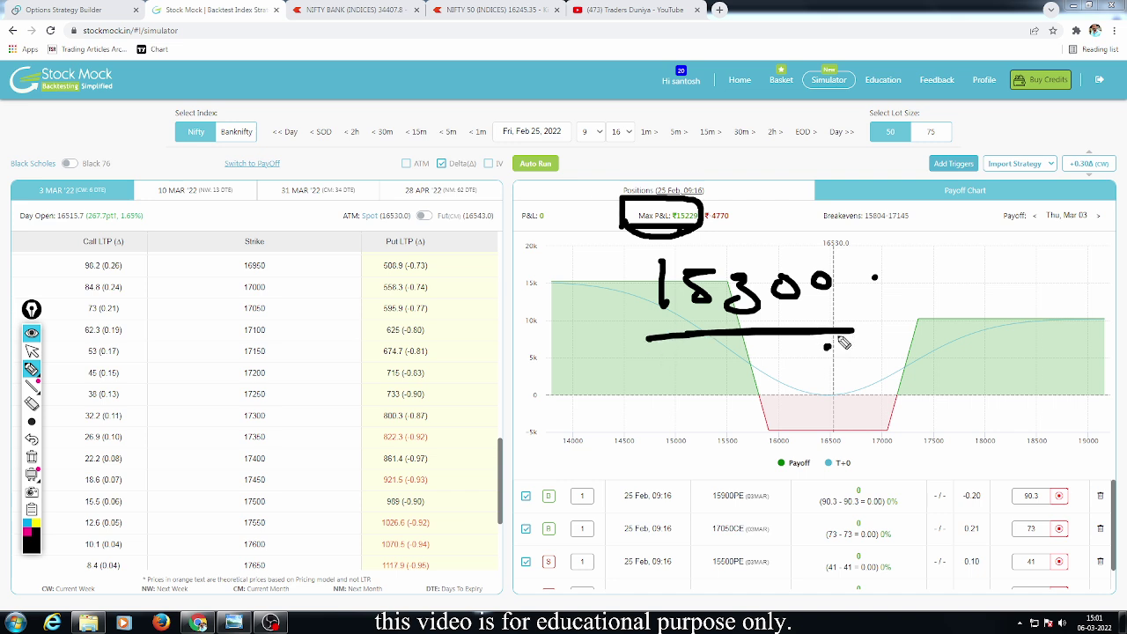
pyautogui.click(32, 457)
# - Circle the maximum loss with an arrow pointing to it, mark both breakeven points on the payoff chart, and clear the annotations
pyautogui.moveTo(704, 234)
pyautogui.mouseDown()
pyautogui.moveTo(758, 207)
pyautogui.moveTo(705, 233)
pyautogui.mouseUp()
pyautogui.moveTo(798, 291)
pyautogui.mouseDown()
pyautogui.moveTo(751, 245)
pyautogui.moveTo(765, 253)
pyautogui.mouseUp()
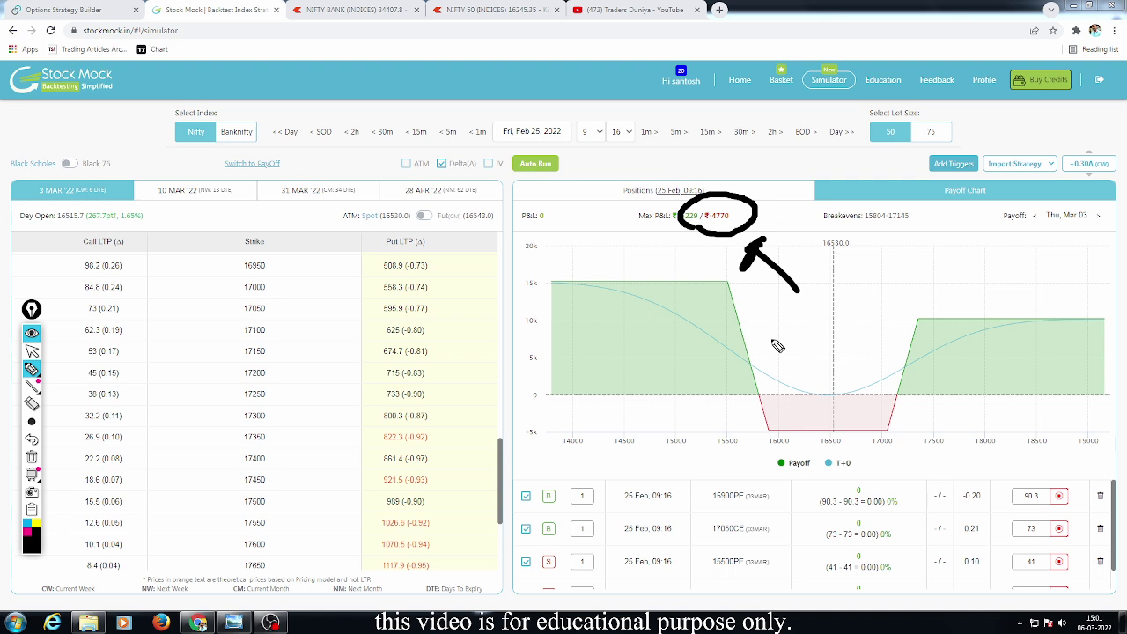
pyautogui.moveTo(772, 377); pyautogui.dragTo(749, 411)
pyautogui.moveTo(888, 383); pyautogui.dragTo(916, 417)
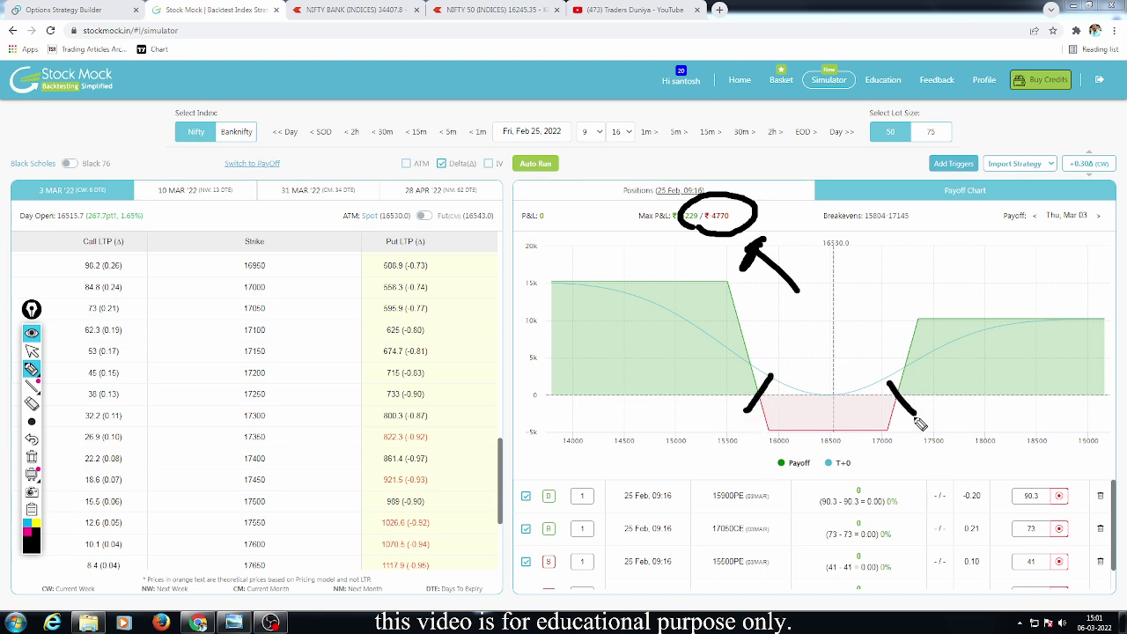
pyautogui.click(32, 456)
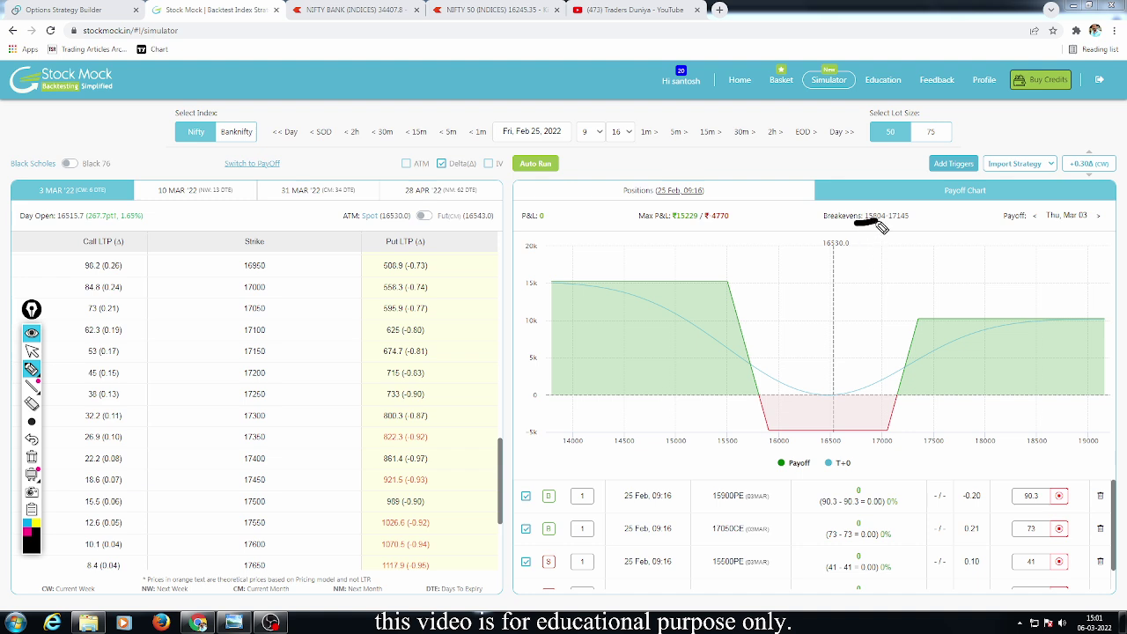
# - Write the breakevens 15804 and 17145 over the payoff chart, underline them, and clear the annotations
pyautogui.moveTo(491, 308)
pyautogui.mouseDown()
pyautogui.moveTo(604, 347)
pyautogui.moveTo(682, 345)
pyautogui.moveTo(692, 315)
pyautogui.mouseUp()
pyautogui.click(723, 320)
pyautogui.moveTo(481, 416)
pyautogui.mouseDown()
pyautogui.moveTo(469, 465)
pyautogui.moveTo(523, 458)
pyautogui.mouseUp()
pyautogui.moveTo(577, 414)
pyautogui.mouseDown()
pyautogui.moveTo(631, 447)
pyautogui.moveTo(712, 397)
pyautogui.moveTo(716, 455)
pyautogui.mouseUp()
pyautogui.moveTo(522, 482); pyautogui.dragTo(782, 465)
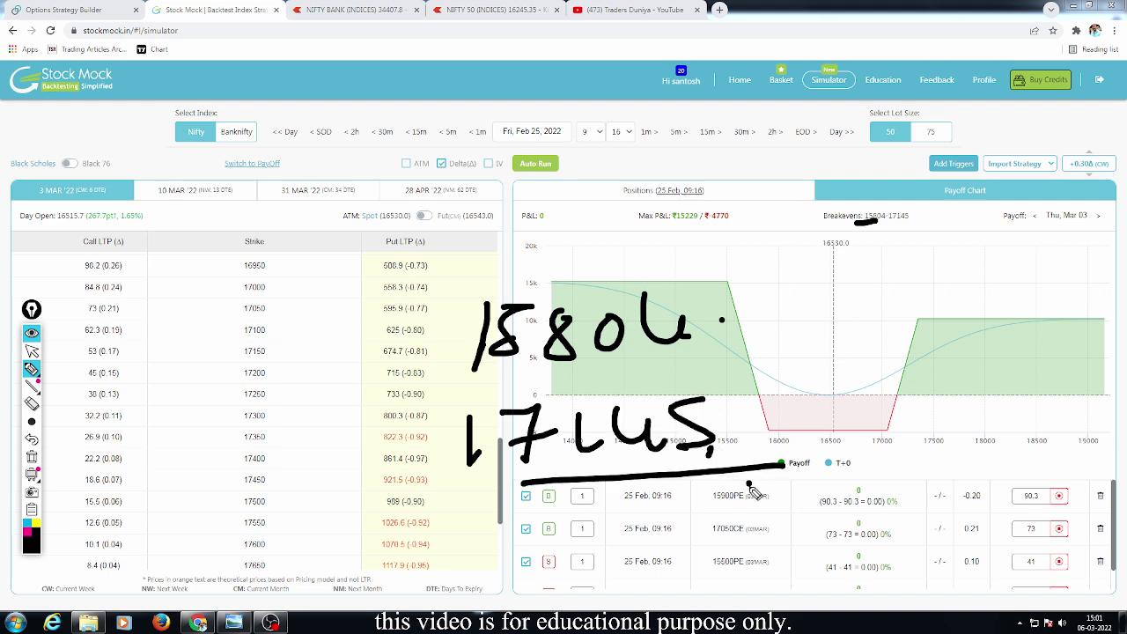
pyautogui.click(32, 457)
pyautogui.click(32, 352)
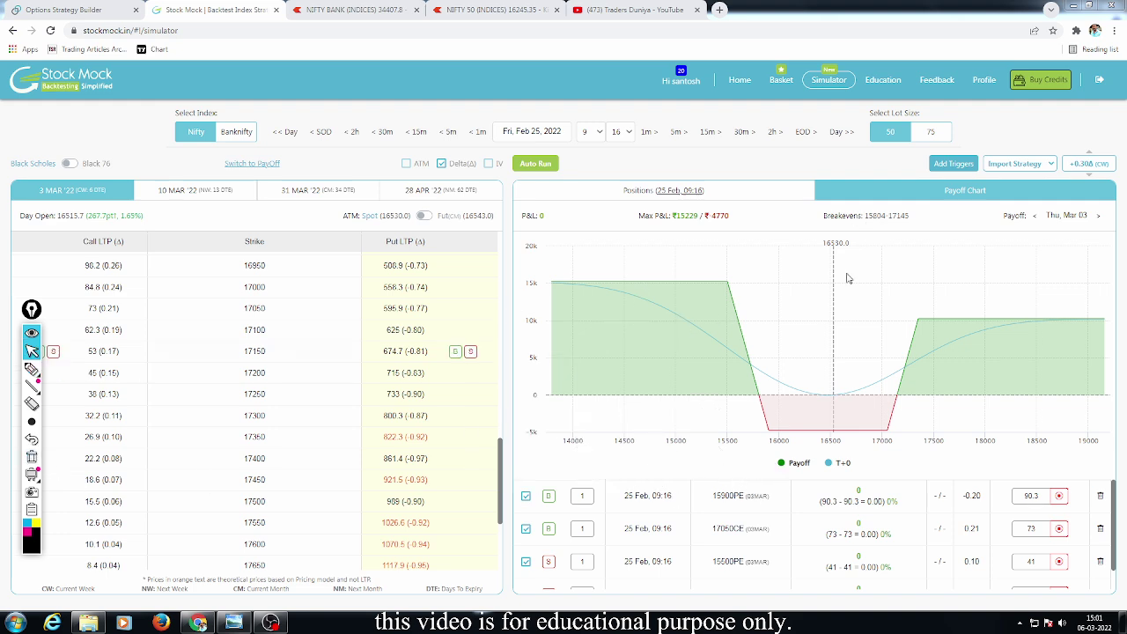
# - Advance the simulation day by day to Thu, Mar 3, 2022 at 9:16 and underline the strategy's P&L
pyautogui.click(838, 133)
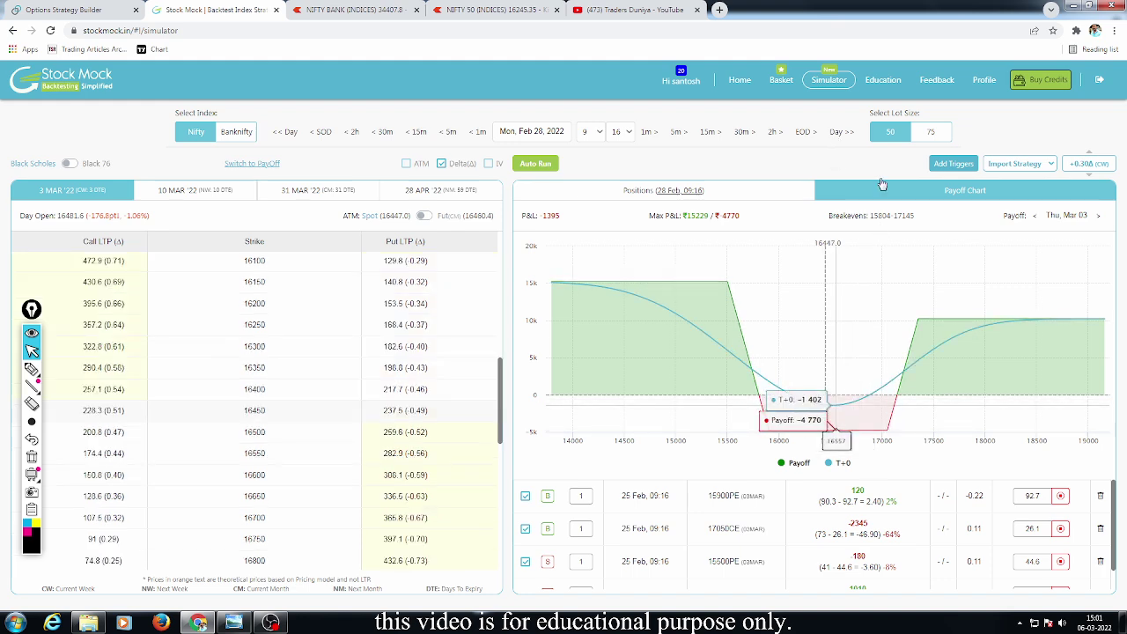
pyautogui.click(845, 134)
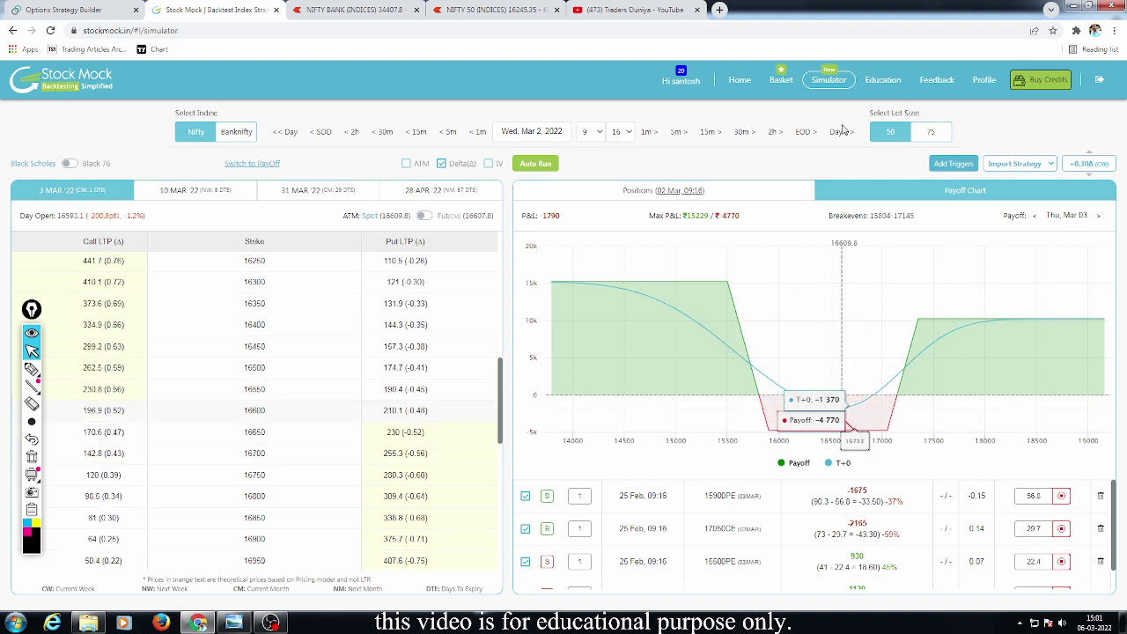
pyautogui.click(844, 132)
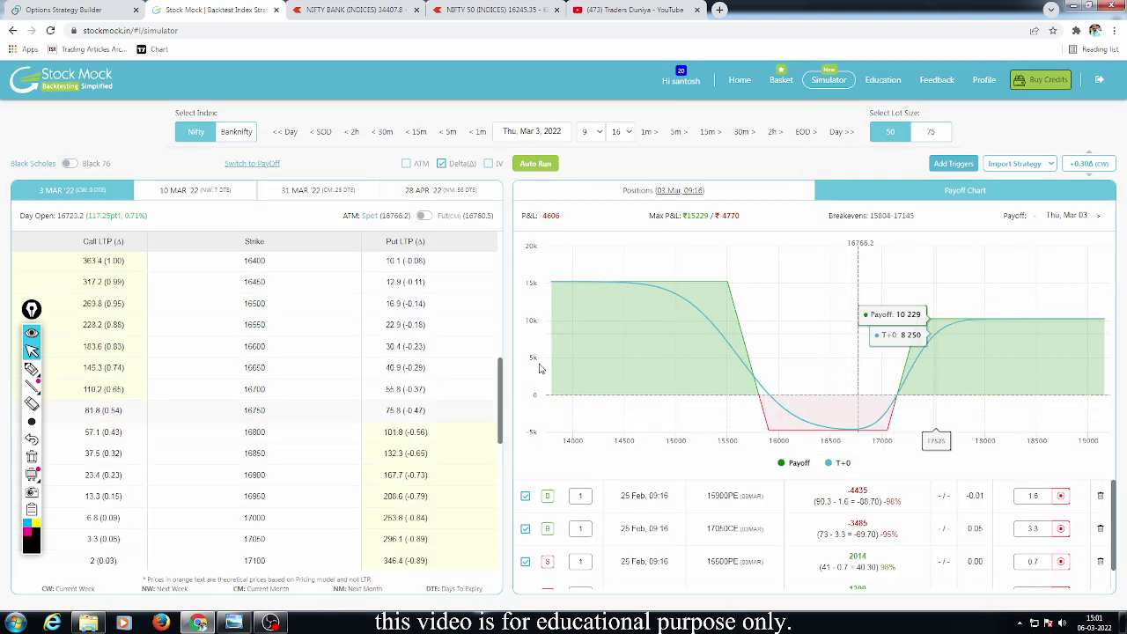
pyautogui.click(31, 368)
pyautogui.moveTo(519, 227); pyautogui.dragTo(582, 232)
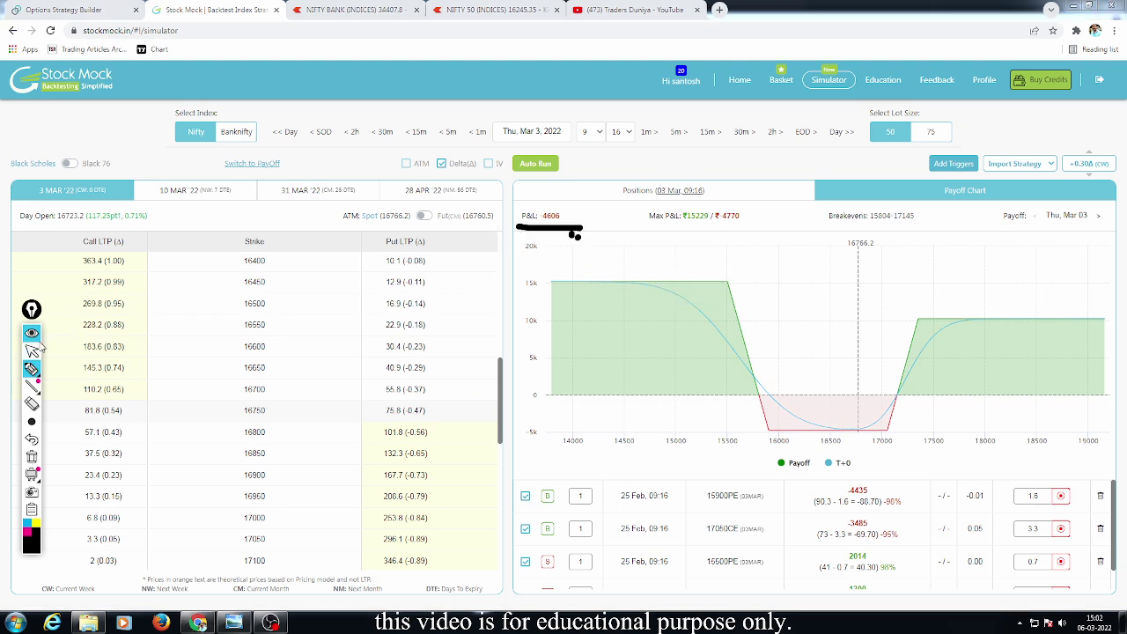
# - Advance the simulation in two-hour increments to 15:16 on Mar 3, 2022
pyautogui.click(32, 351)
pyautogui.click(772, 133)
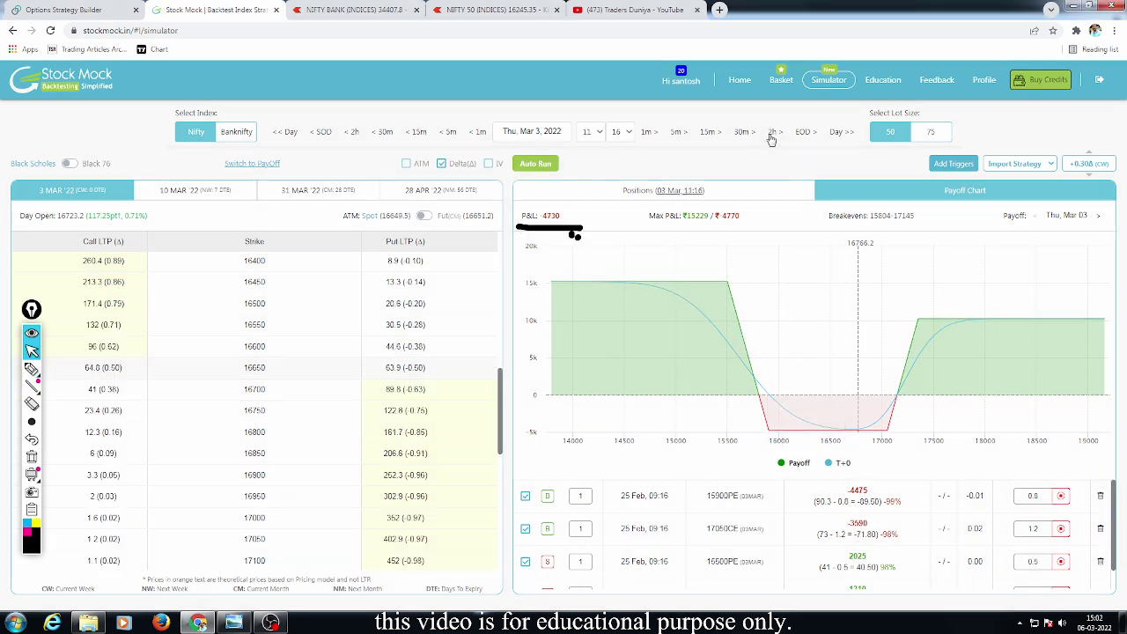
pyautogui.click(775, 133)
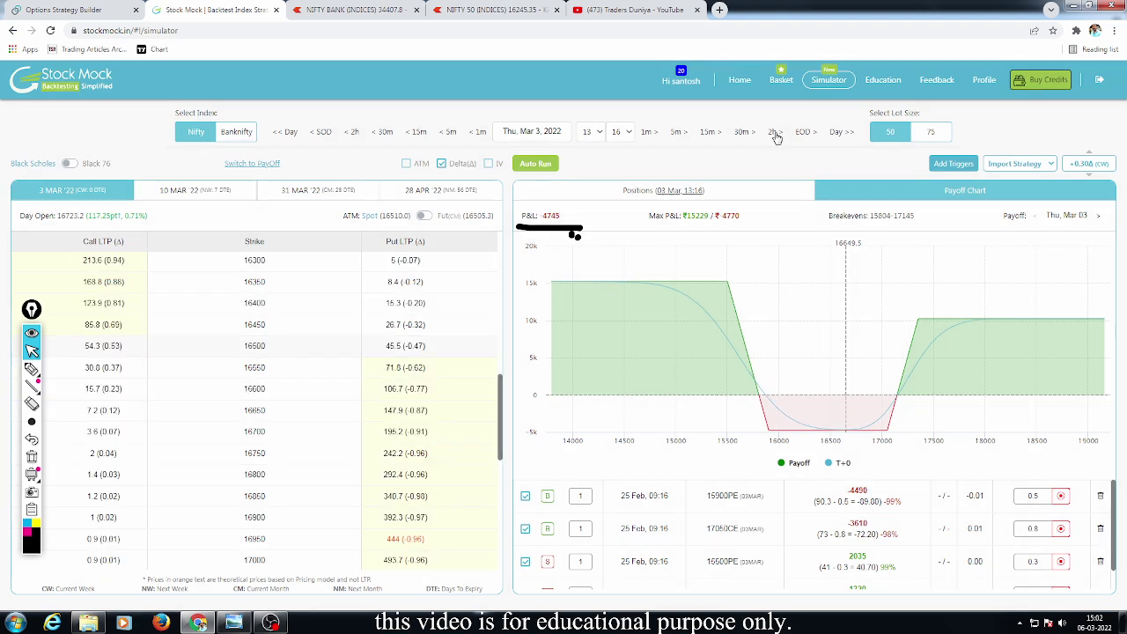
pyautogui.click(774, 133)
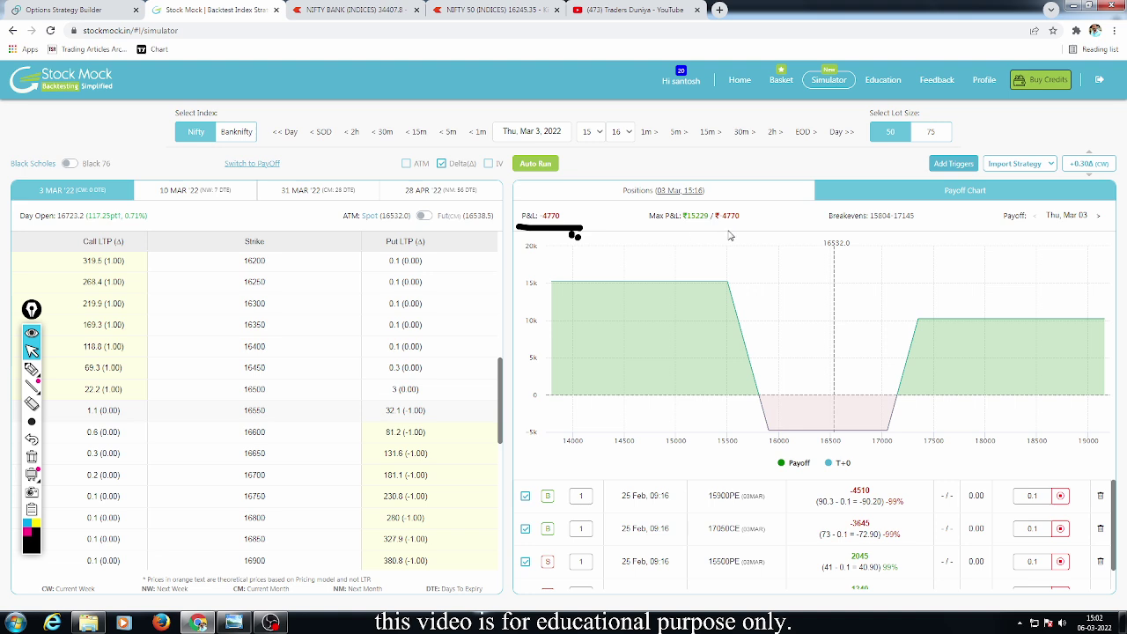
# - Underline the maximum loss, write 8700 and 4770 over the payoff chart with an underline, and clear the annotations
pyautogui.click(30, 369)
pyautogui.moveTo(766, 271); pyautogui.dragTo(799, 333)
pyautogui.moveTo(890, 291); pyautogui.dragTo(911, 291)
pyautogui.click(933, 297)
pyautogui.moveTo(691, 237); pyautogui.dragTo(765, 233)
pyautogui.moveTo(742, 368)
pyautogui.mouseDown()
pyautogui.moveTo(748, 387)
pyautogui.moveTo(796, 370)
pyautogui.moveTo(837, 405)
pyautogui.mouseUp()
pyautogui.moveTo(837, 374)
pyautogui.mouseDown()
pyautogui.moveTo(884, 394)
pyautogui.moveTo(906, 368)
pyautogui.mouseUp()
pyautogui.click(943, 375)
pyautogui.moveTo(736, 426); pyautogui.dragTo(922, 421)
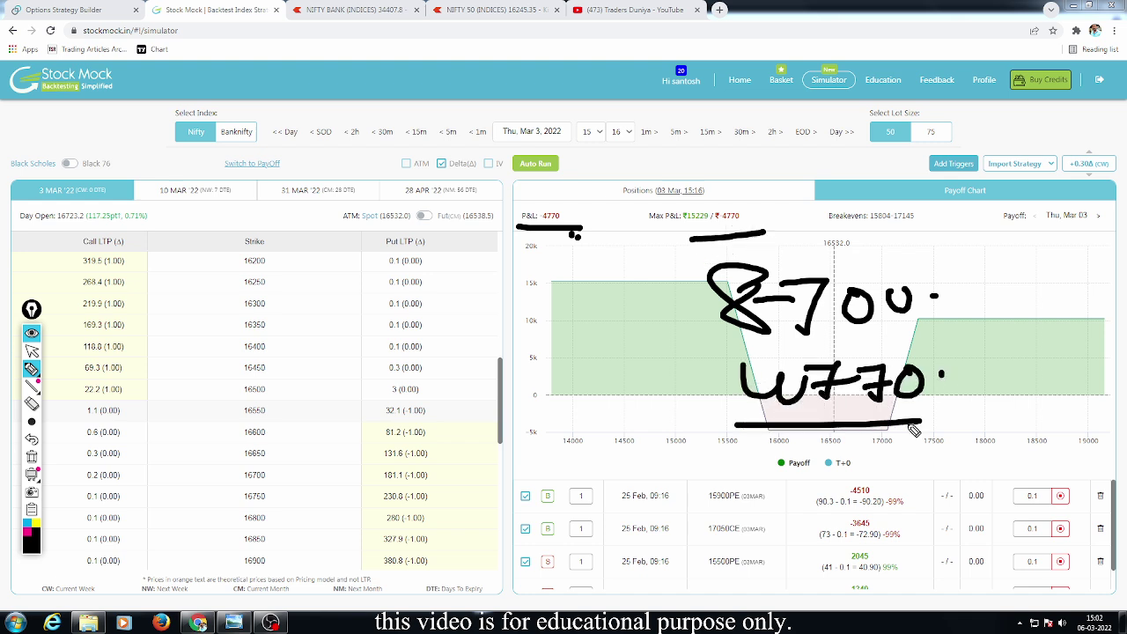
pyautogui.click(31, 456)
pyautogui.click(32, 351)
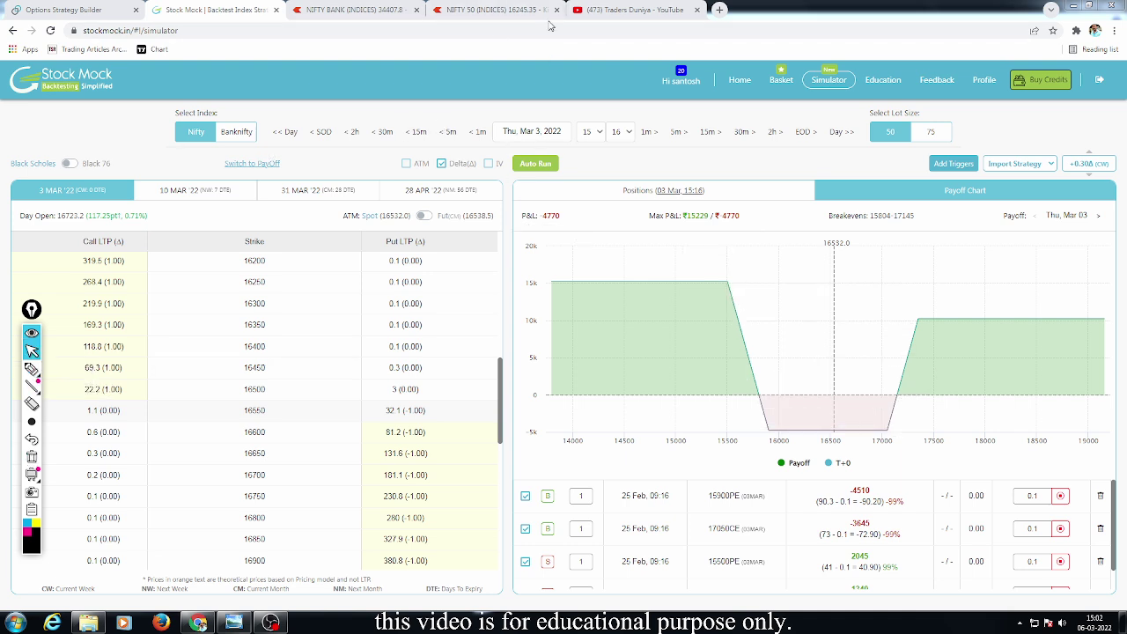
# - Switch to the Kite NIFTY 50 chart and examine the latest weekly candles up close
pyautogui.click(490, 11)
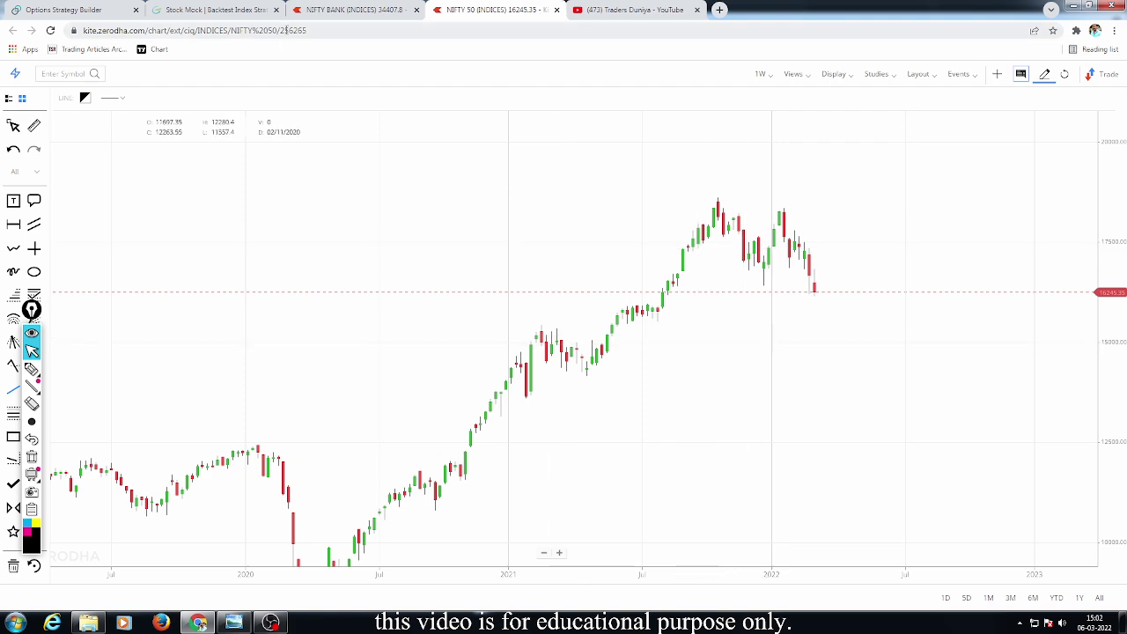
pyautogui.scroll(10, 872, 322)
pyautogui.moveTo(801, 345); pyautogui.dragTo(735, 305)
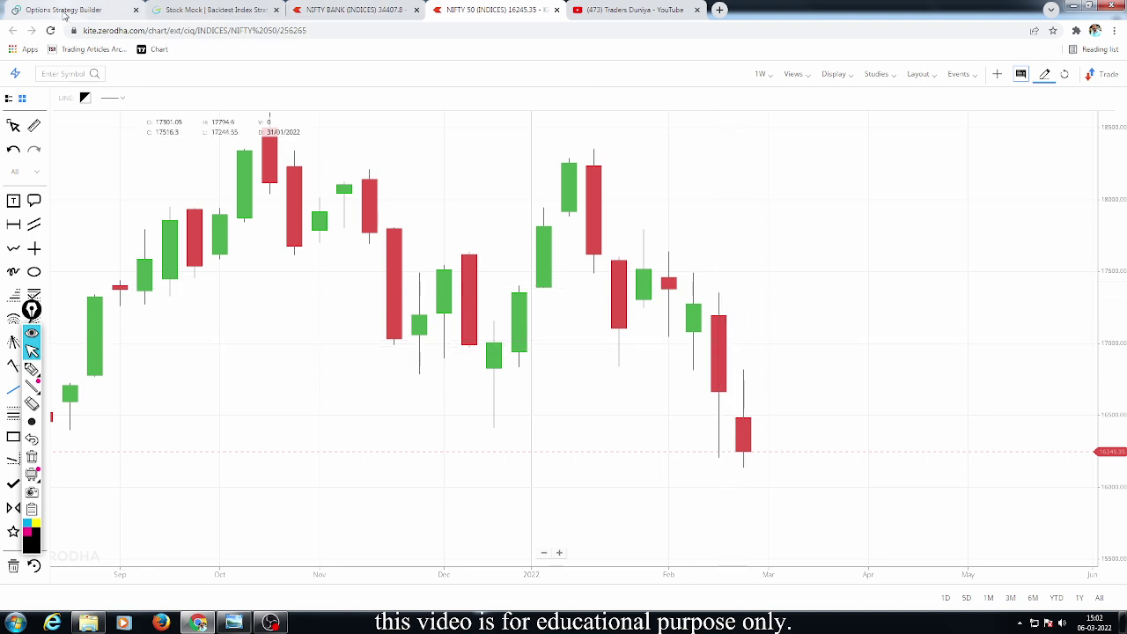
# - Return to Stock Mock and look up February 2022 in the simulation date calendar
pyautogui.click(199, 10)
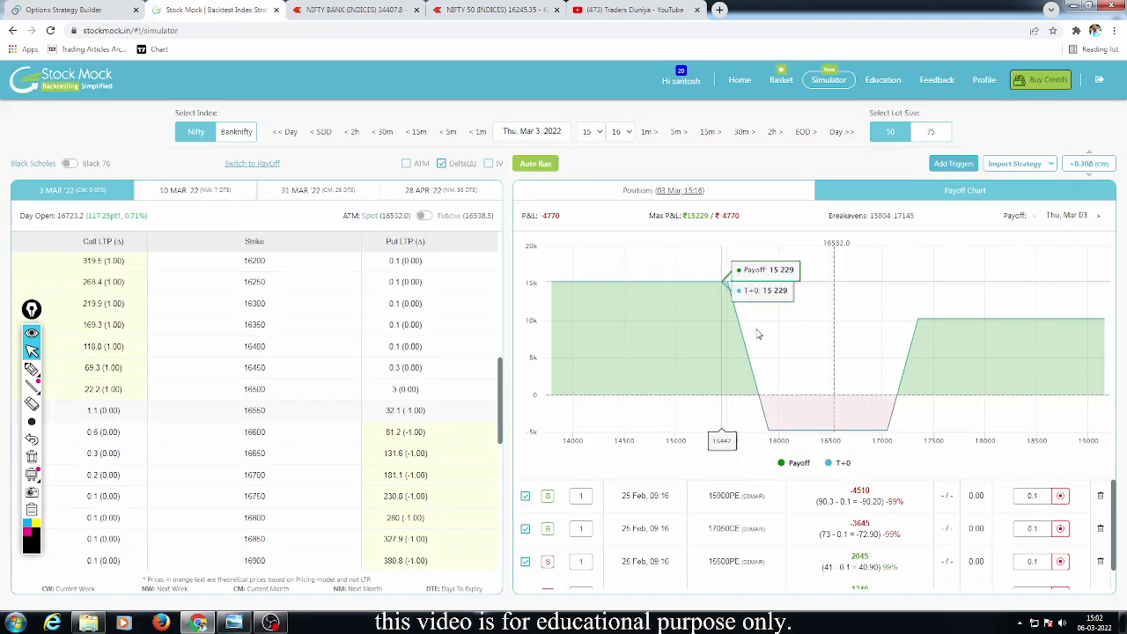
pyautogui.click(535, 138)
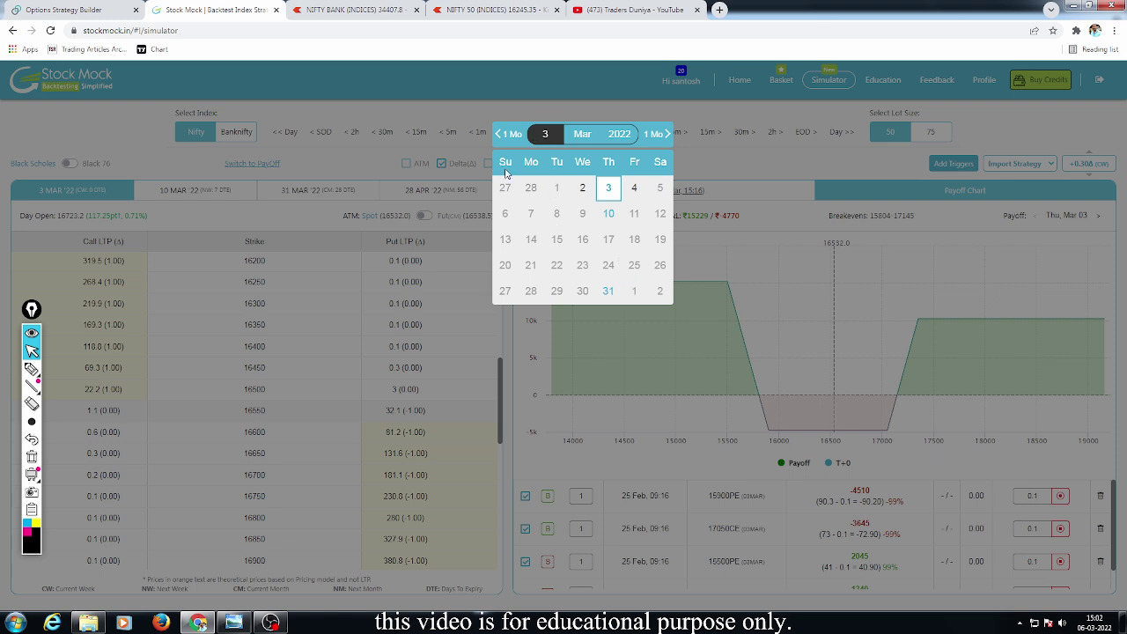
pyautogui.click(502, 135)
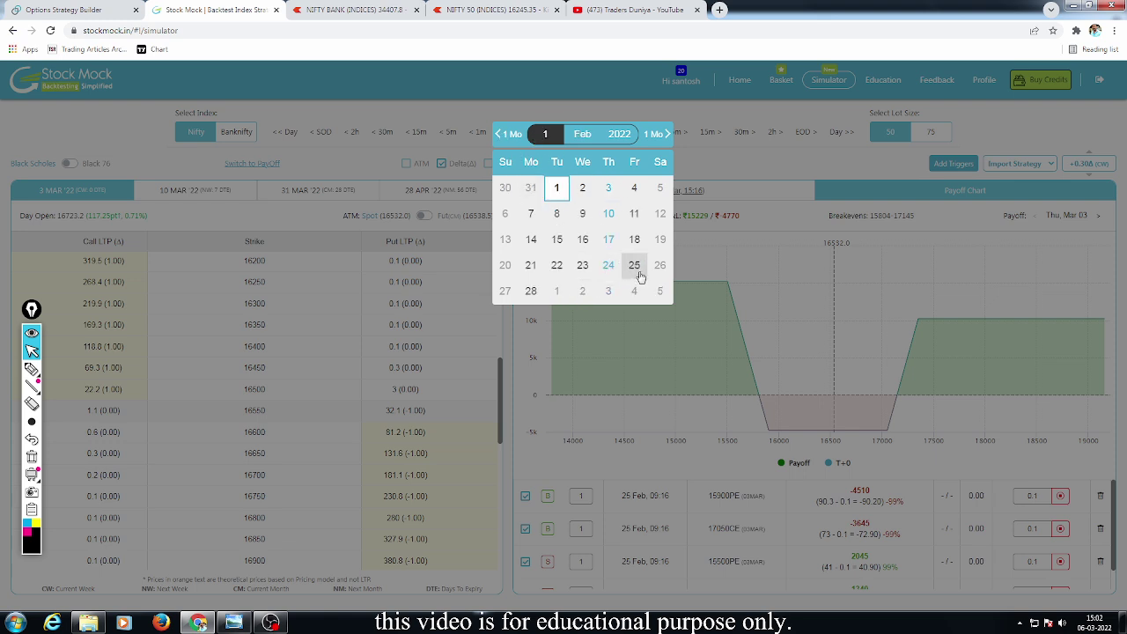
# - Switch to the Kite NIFTY 50 chart, set its interval to 1 day, and show the late February to early March candles
pyautogui.click(496, 11)
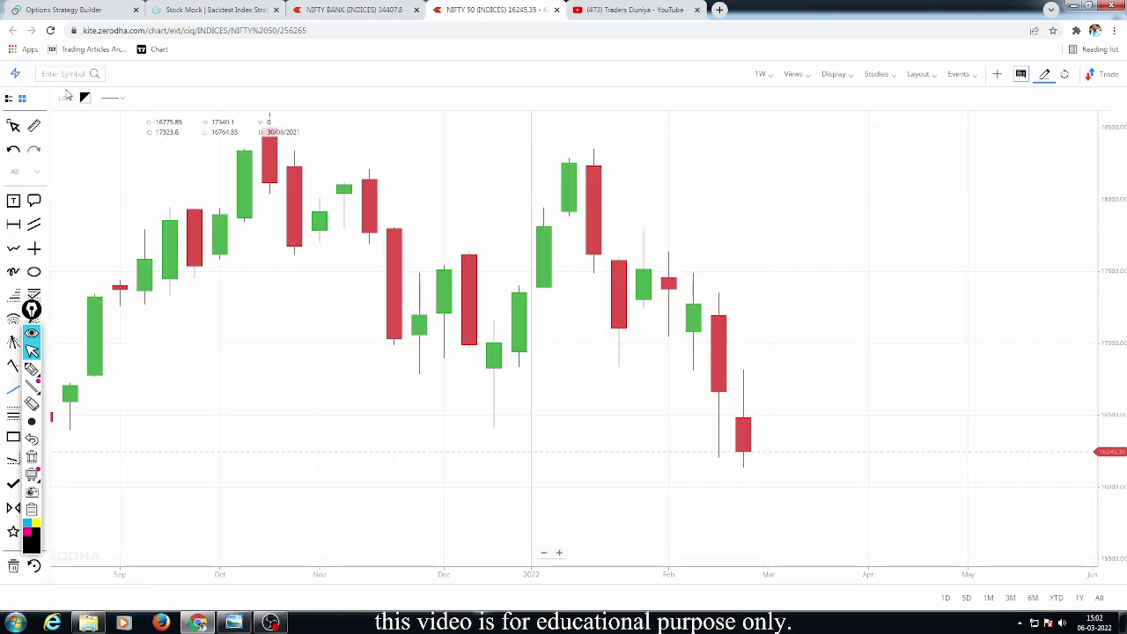
pyautogui.click(771, 77)
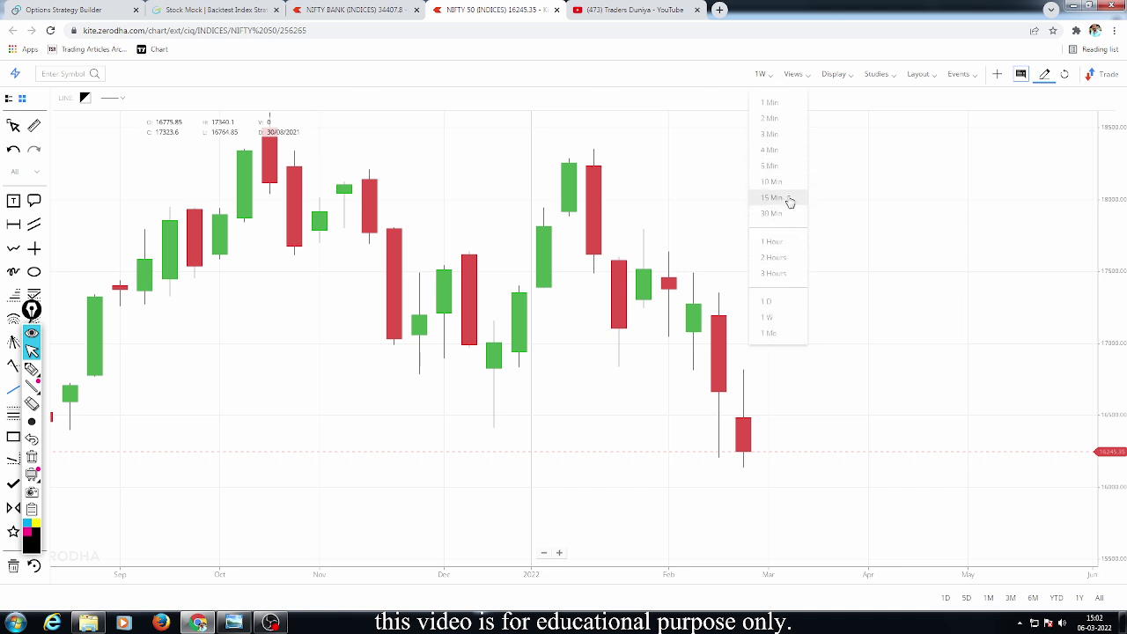
pyautogui.click(784, 298)
pyautogui.moveTo(619, 446); pyautogui.dragTo(622, 308)
# - Circle the 25 February and early March candles, outline their trading range with horizontal lines, and clear the annotations
pyautogui.click(31, 368)
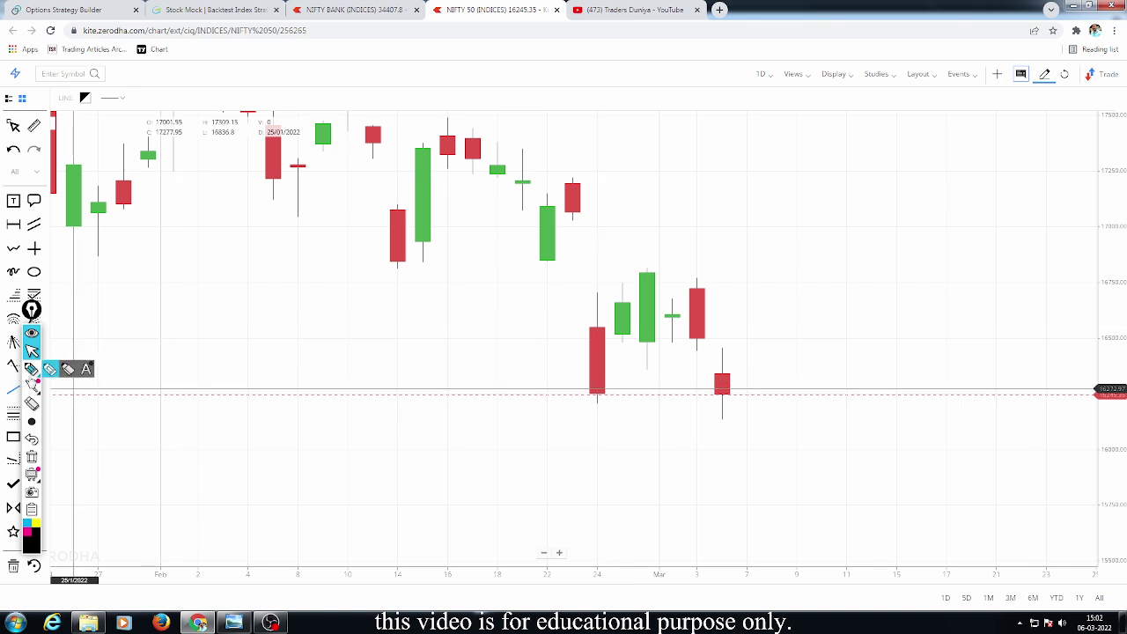
pyautogui.moveTo(598, 342); pyautogui.dragTo(646, 322)
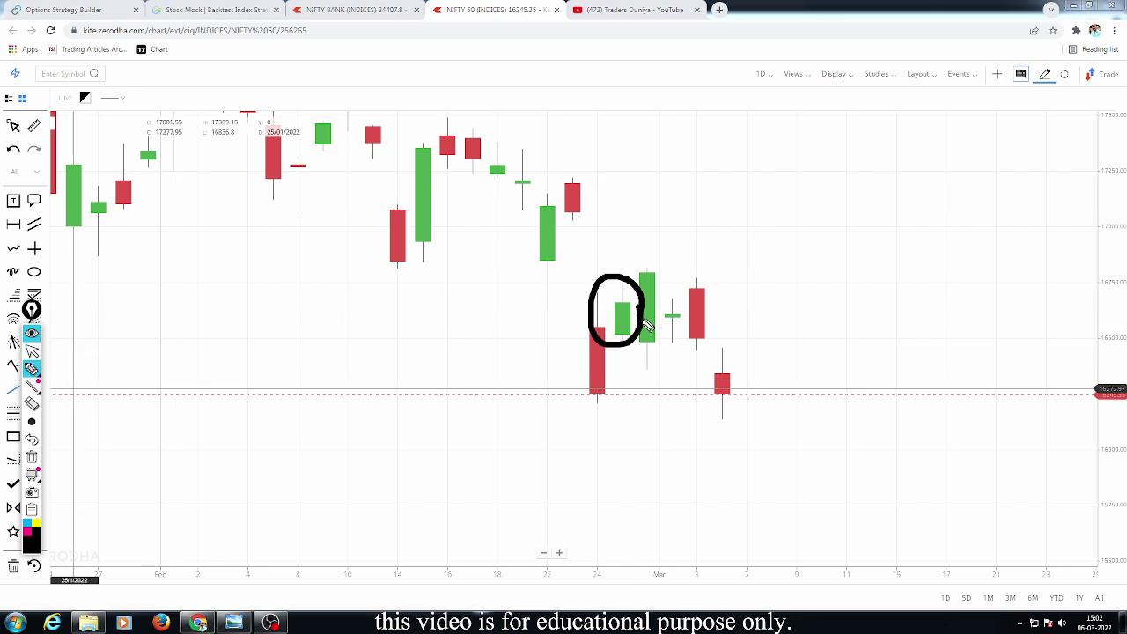
pyautogui.moveTo(731, 352)
pyautogui.mouseDown()
pyautogui.moveTo(679, 362)
pyautogui.moveTo(718, 345)
pyautogui.mouseUp()
pyautogui.moveTo(599, 291); pyautogui.dragTo(736, 304)
pyautogui.moveTo(608, 346)
pyautogui.mouseDown()
pyautogui.moveTo(724, 351)
pyautogui.moveTo(604, 262)
pyautogui.moveTo(675, 360)
pyautogui.moveTo(792, 350)
pyautogui.mouseUp()
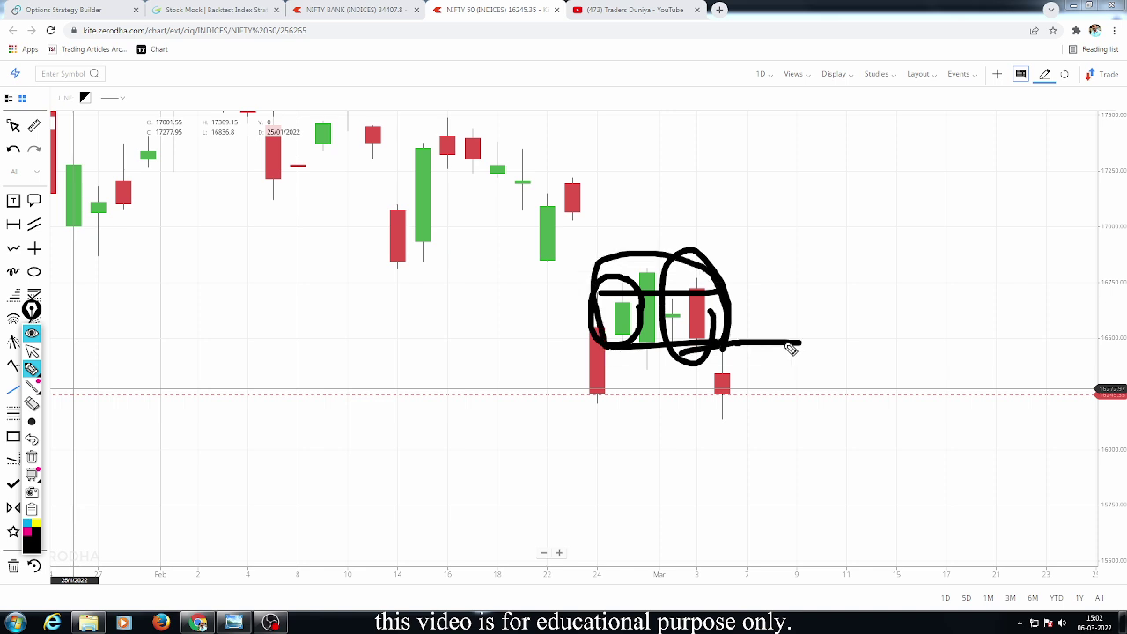
pyautogui.click(33, 457)
pyautogui.click(32, 350)
# - Set the NIFTY 50 chart interval to 1 week and display the candles from mid-2020 through late 2021
pyautogui.moveTo(287, 375); pyautogui.dragTo(619, 375)
pyautogui.scroll(-1, 625, 373)
pyautogui.scroll(-2, 624, 374)
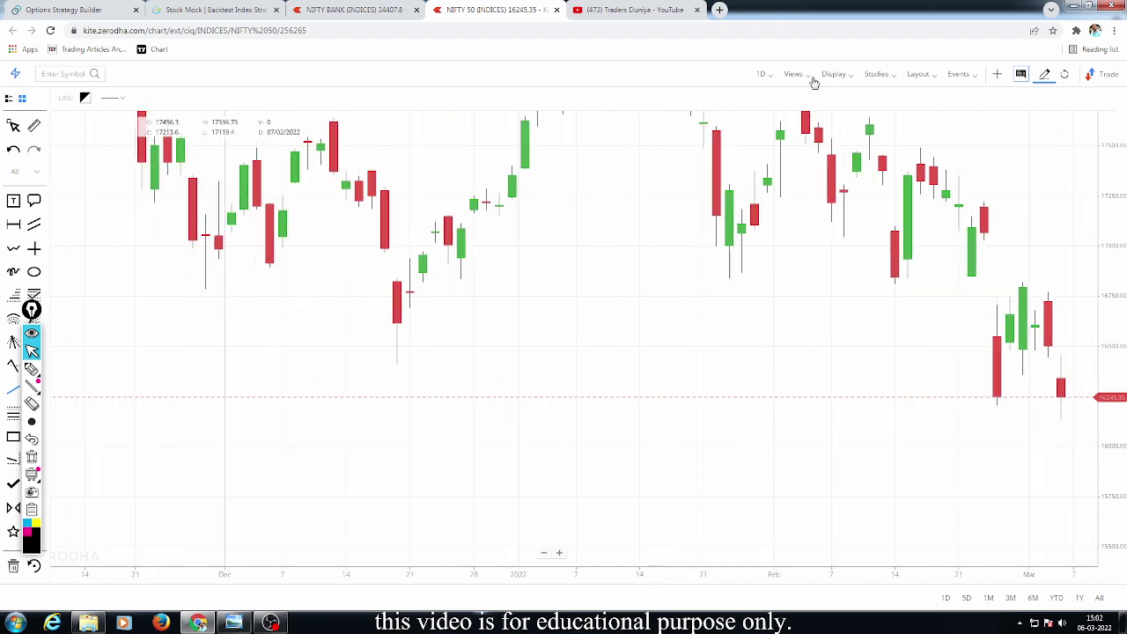
pyautogui.moveTo(763, 75)
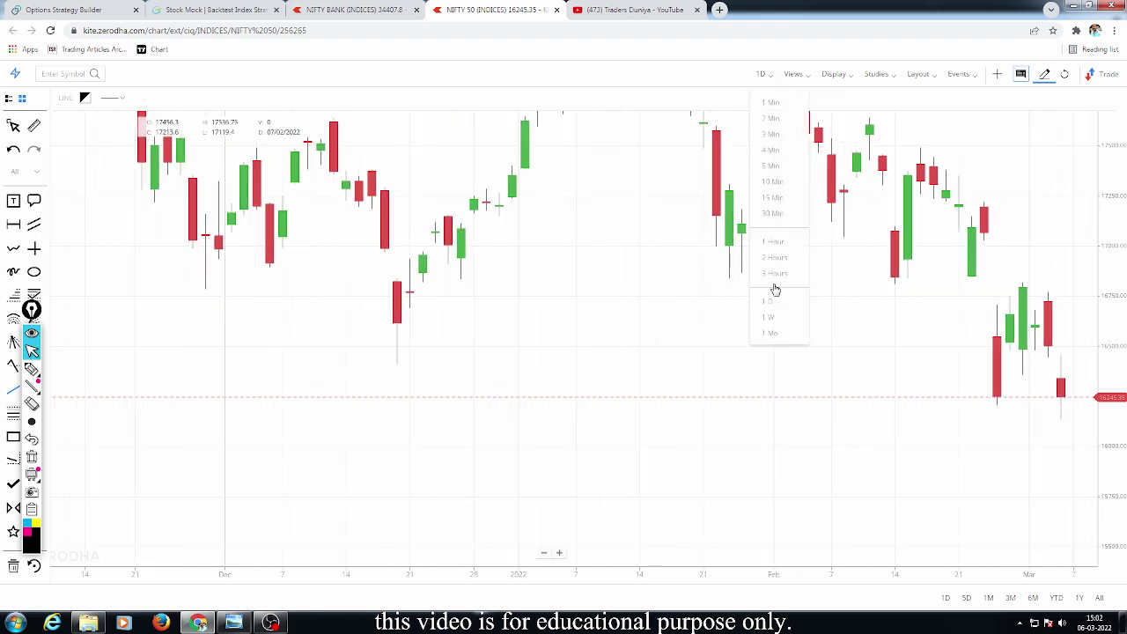
pyautogui.click(773, 319)
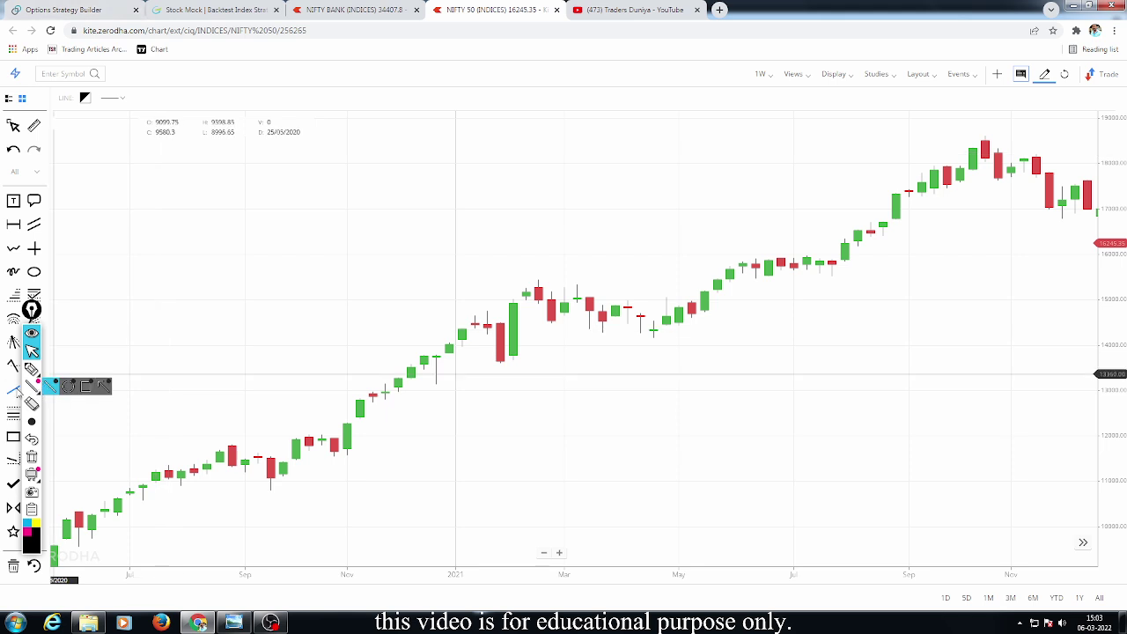
# - Handwrite the date 1/2/2021 above the candles on the weekly NIFTY 50 chart and underline it
pyautogui.click(36, 370)
pyautogui.moveTo(322, 181); pyautogui.dragTo(308, 248)
pyautogui.moveTo(351, 141); pyautogui.dragTo(345, 257)
pyautogui.moveTo(385, 187); pyautogui.dragTo(427, 195)
pyautogui.moveTo(448, 132); pyautogui.dragTo(449, 214)
pyautogui.moveTo(485, 180); pyautogui.dragTo(560, 207)
pyautogui.moveTo(571, 185)
pyautogui.mouseDown()
pyautogui.moveTo(569, 219)
pyautogui.moveTo(609, 211)
pyautogui.mouseUp()
pyautogui.moveTo(617, 171); pyautogui.dragTo(631, 211)
pyautogui.click(649, 199)
pyautogui.moveTo(345, 255); pyautogui.dragTo(612, 245)
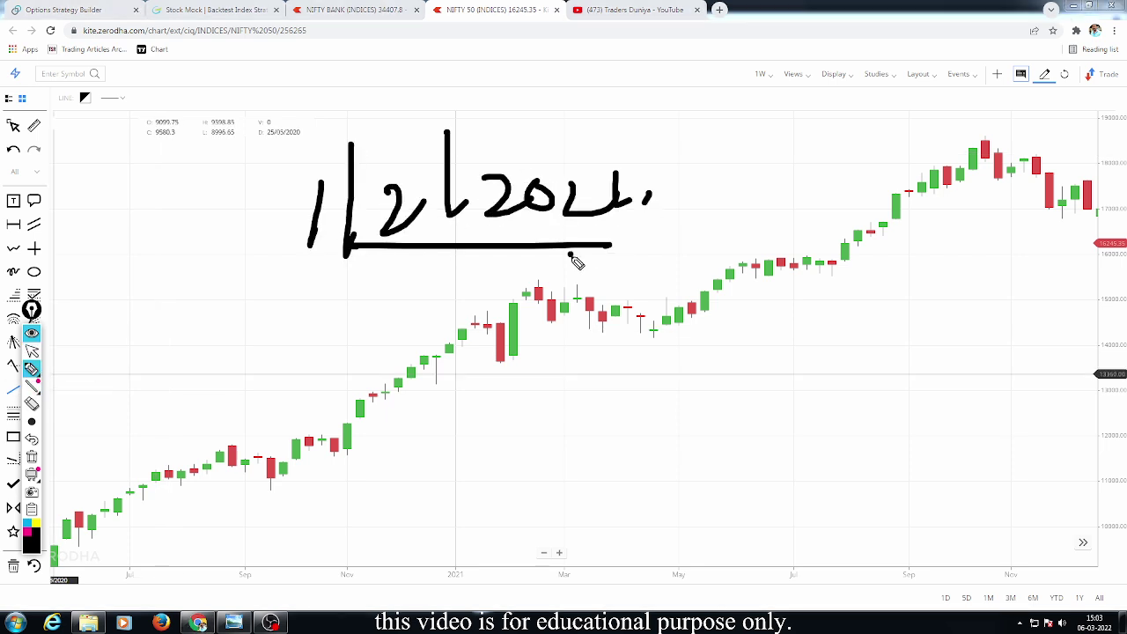
pyautogui.click(31, 351)
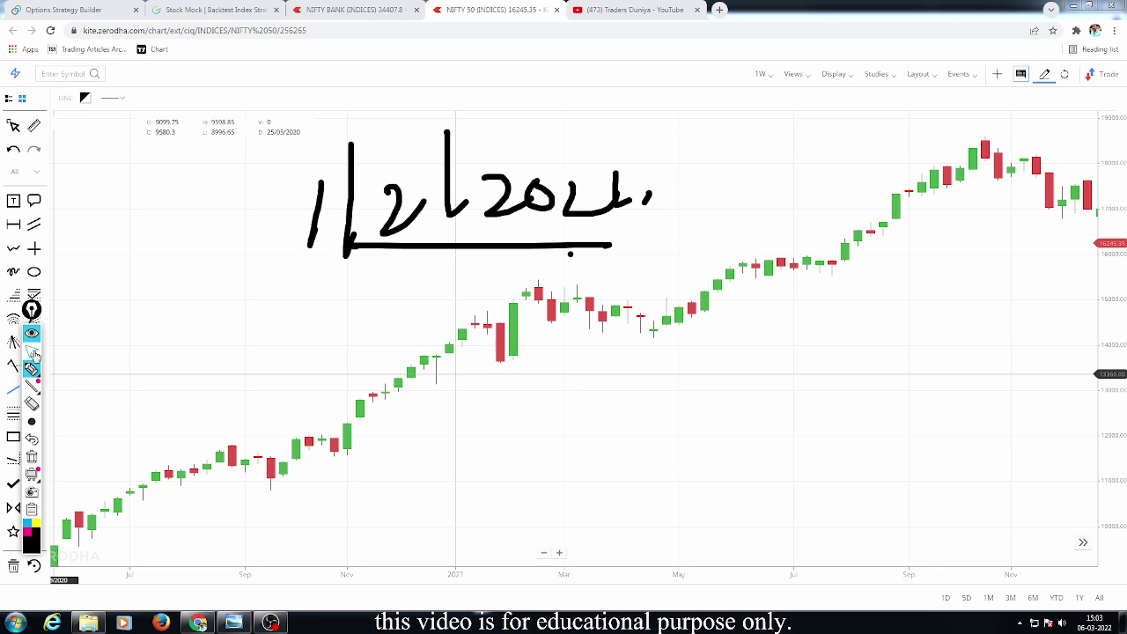
# - Switch to Stock Mock and set the simulation date to 1 February 2022
pyautogui.click(197, 11)
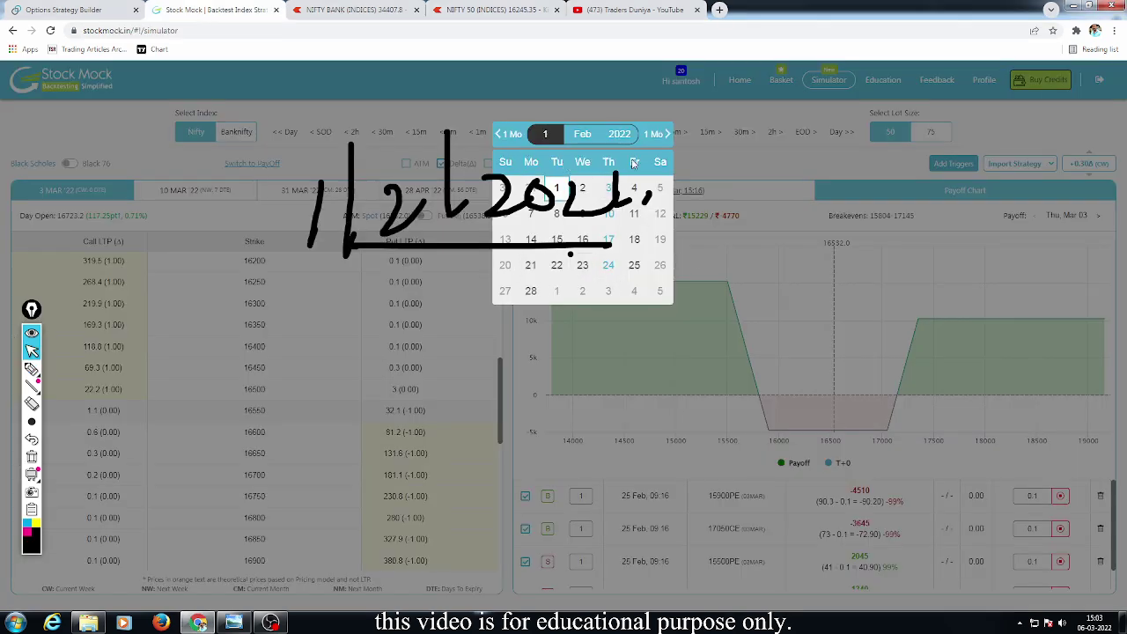
pyautogui.click(556, 187)
pyautogui.click(528, 134)
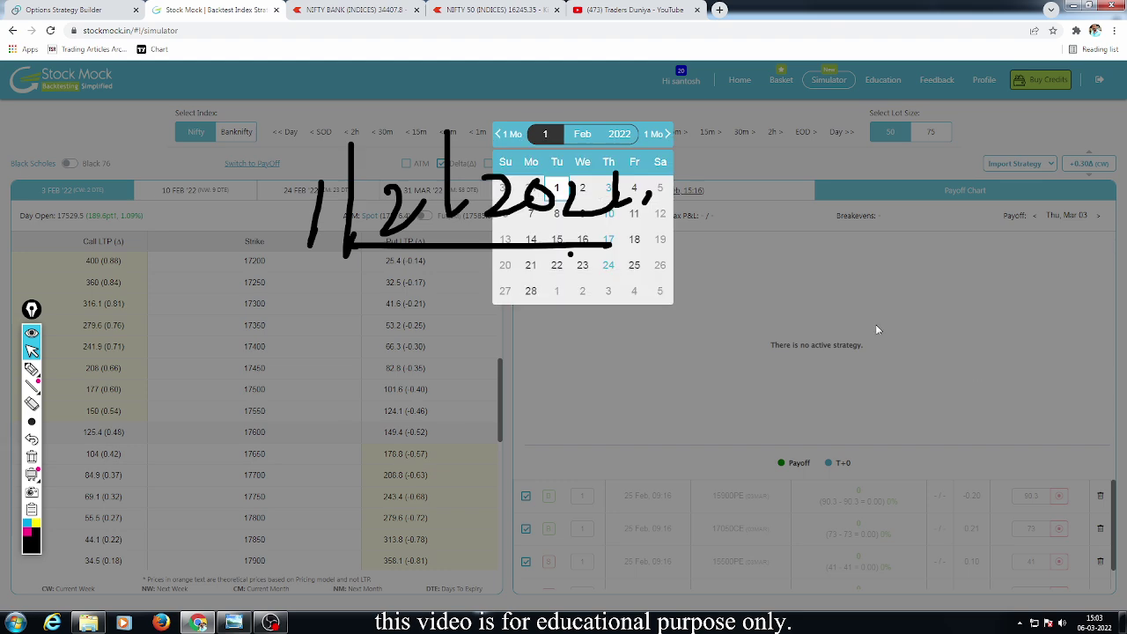
pyautogui.click(711, 202)
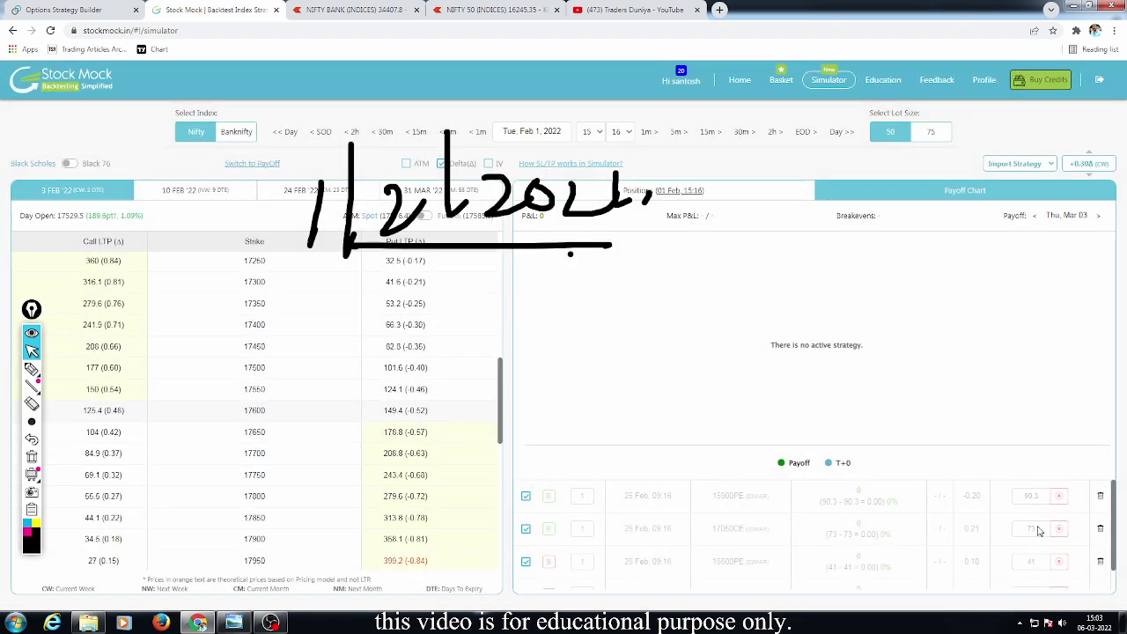
# - Delete all the old 25 February option positions from the simulator's position list
pyautogui.scroll(-1, 1092, 564)
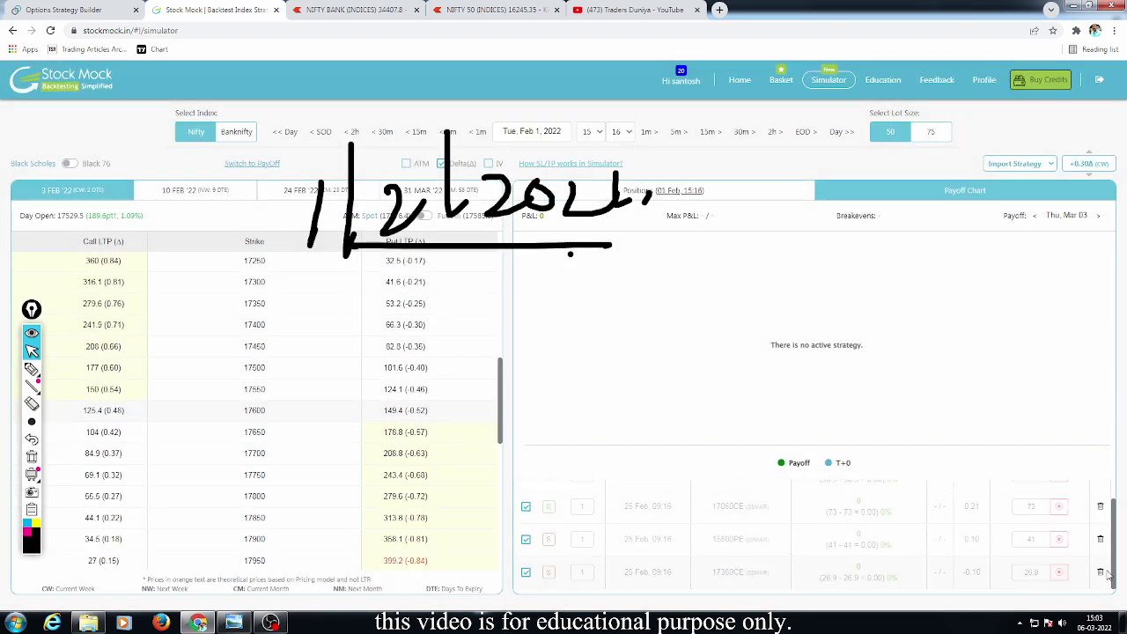
pyautogui.click(680, 191)
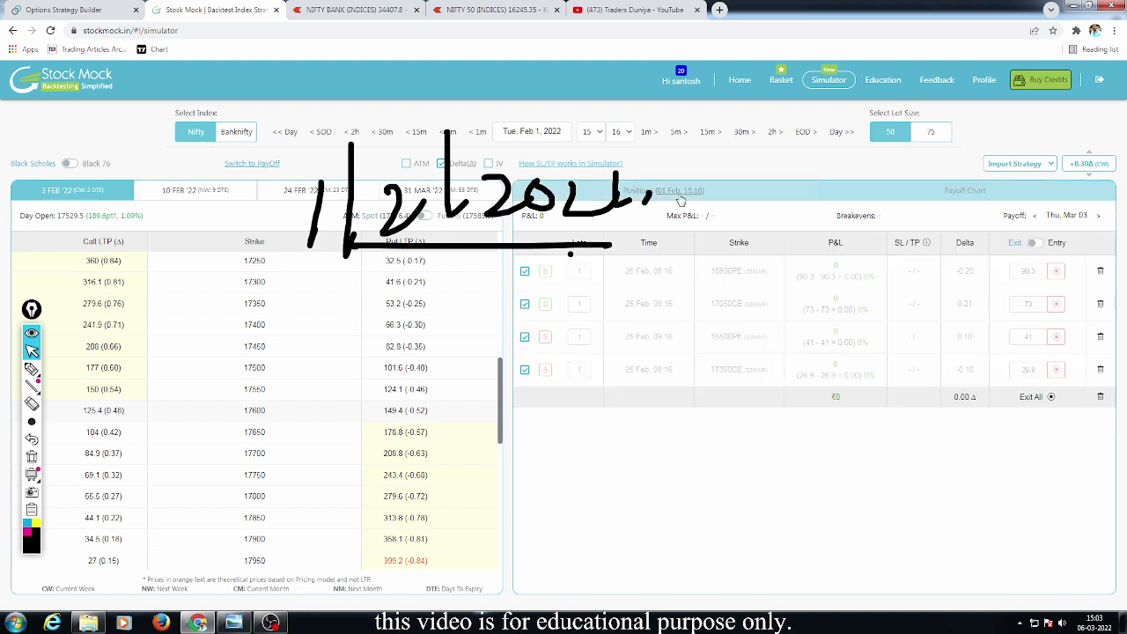
pyautogui.click(1100, 397)
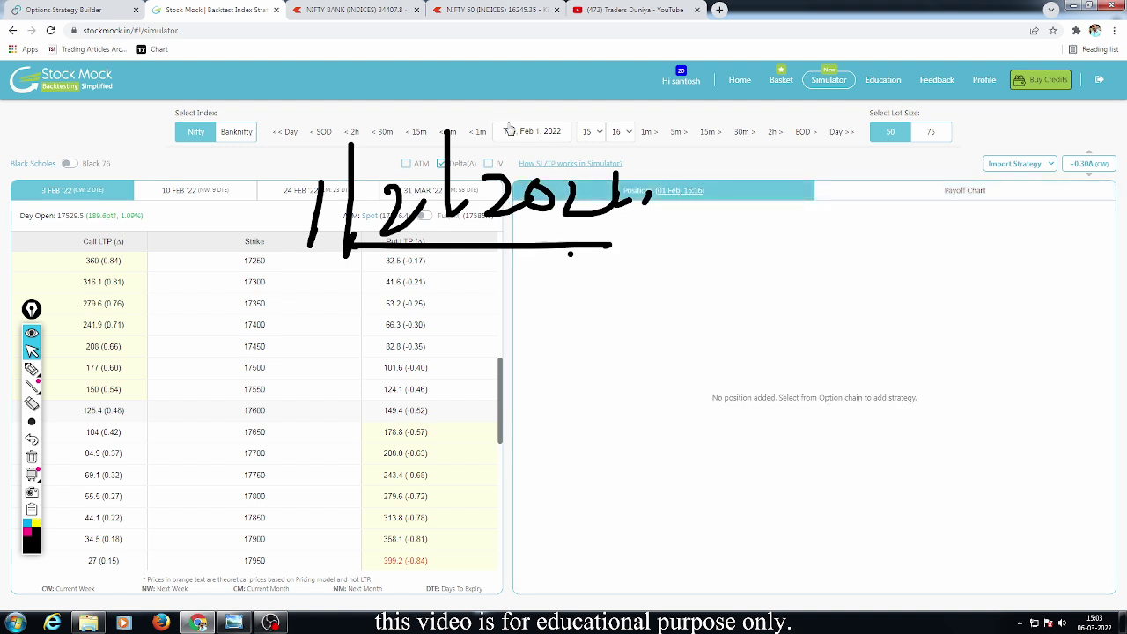
# - Set the simulation to 1 January 2021 at 09:16 and clear the handwritten date annotation
pyautogui.click(536, 136)
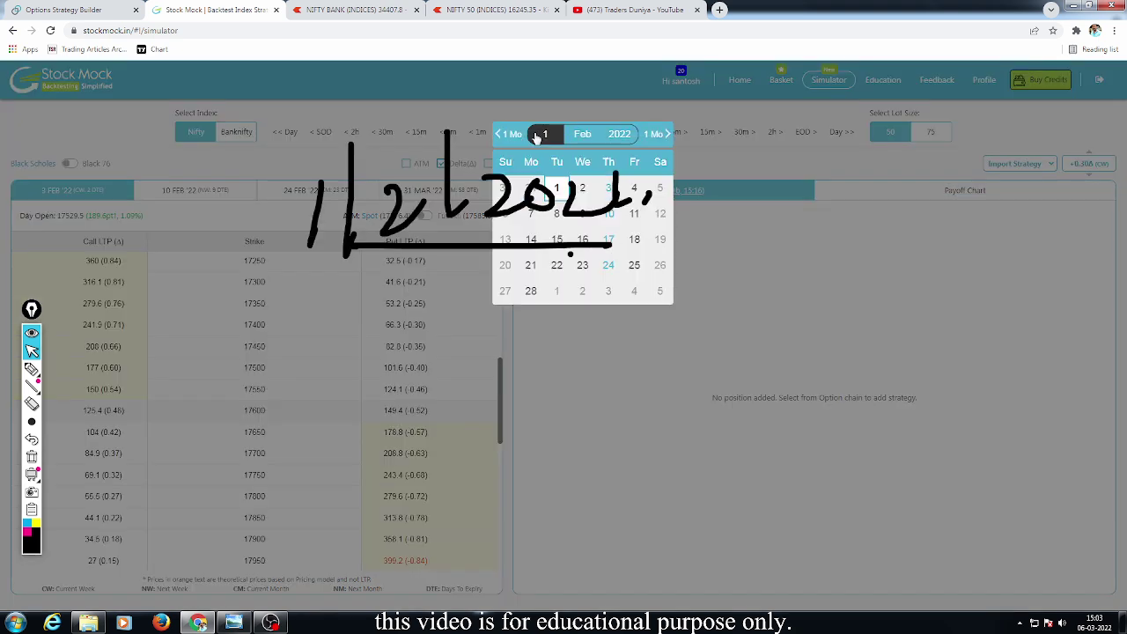
pyautogui.click(613, 139)
pyautogui.click(656, 169)
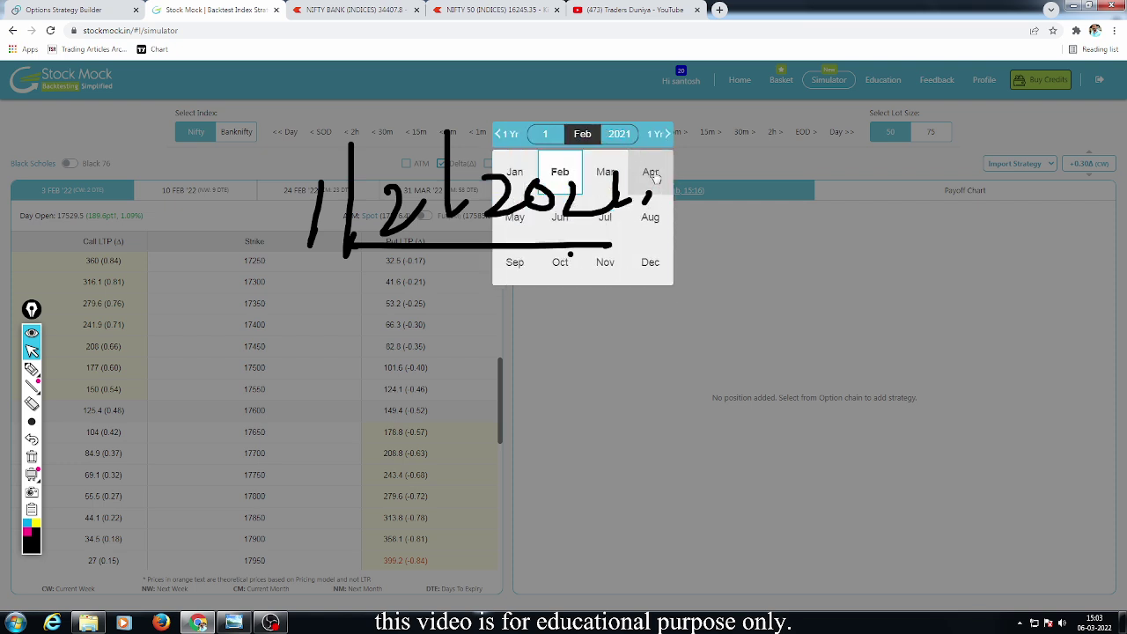
pyautogui.click(544, 136)
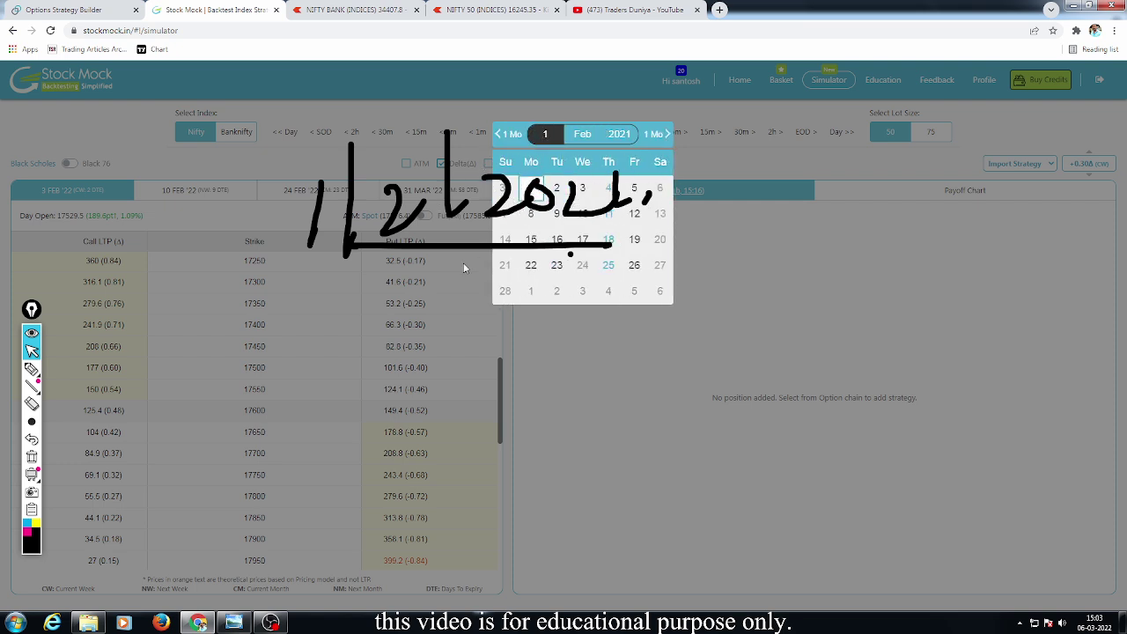
pyautogui.click(33, 455)
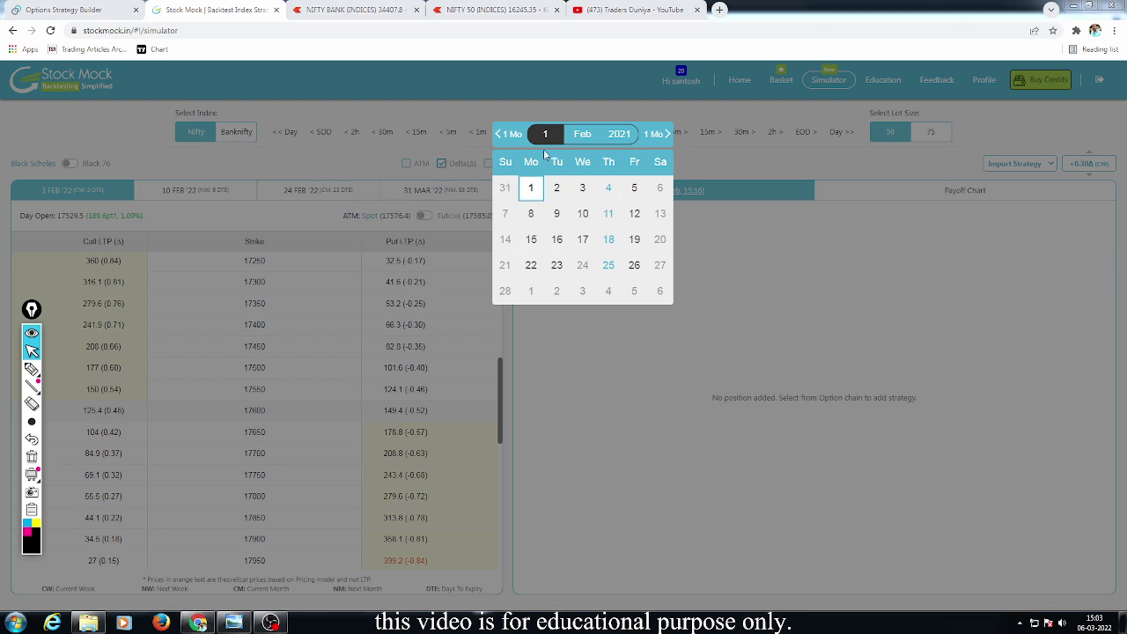
pyautogui.click(500, 136)
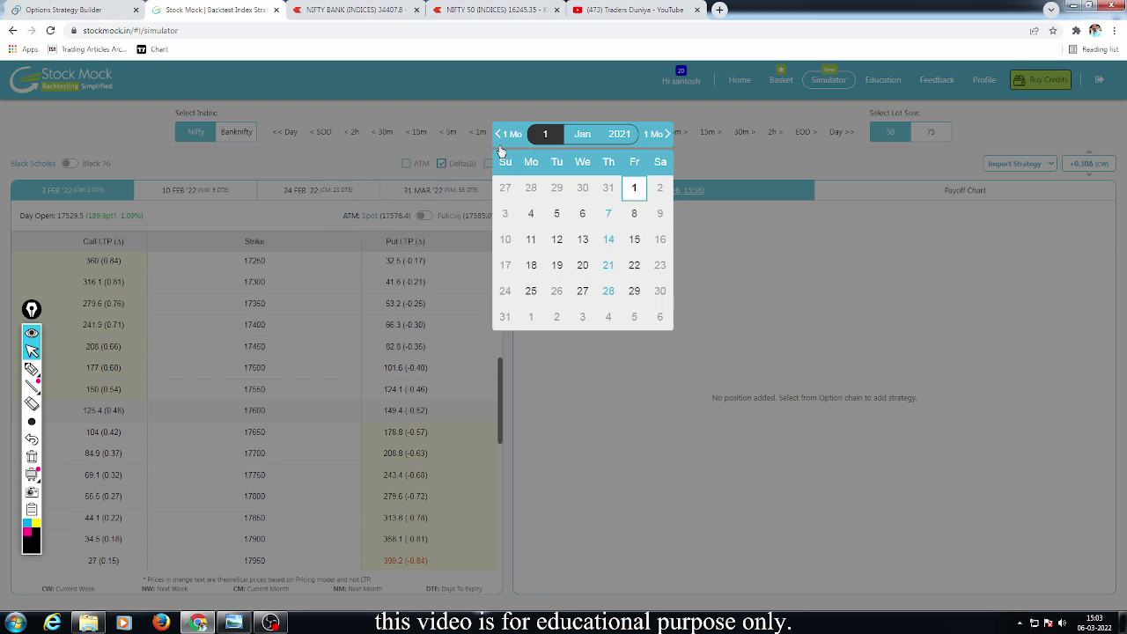
pyautogui.click(634, 188)
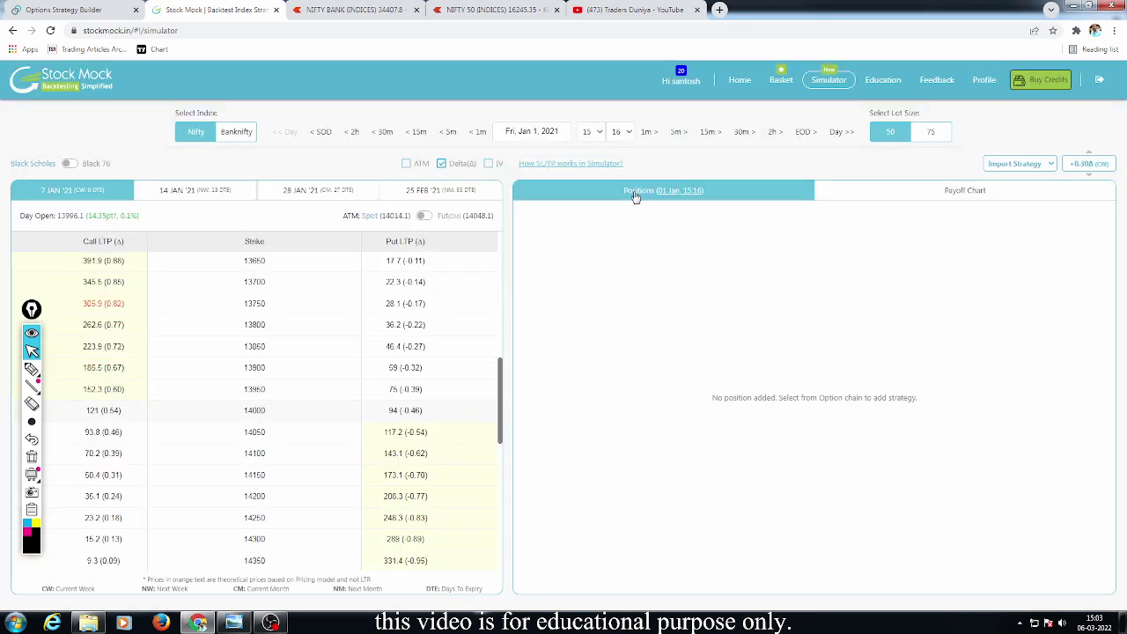
pyautogui.click(589, 132)
pyautogui.click(602, 146)
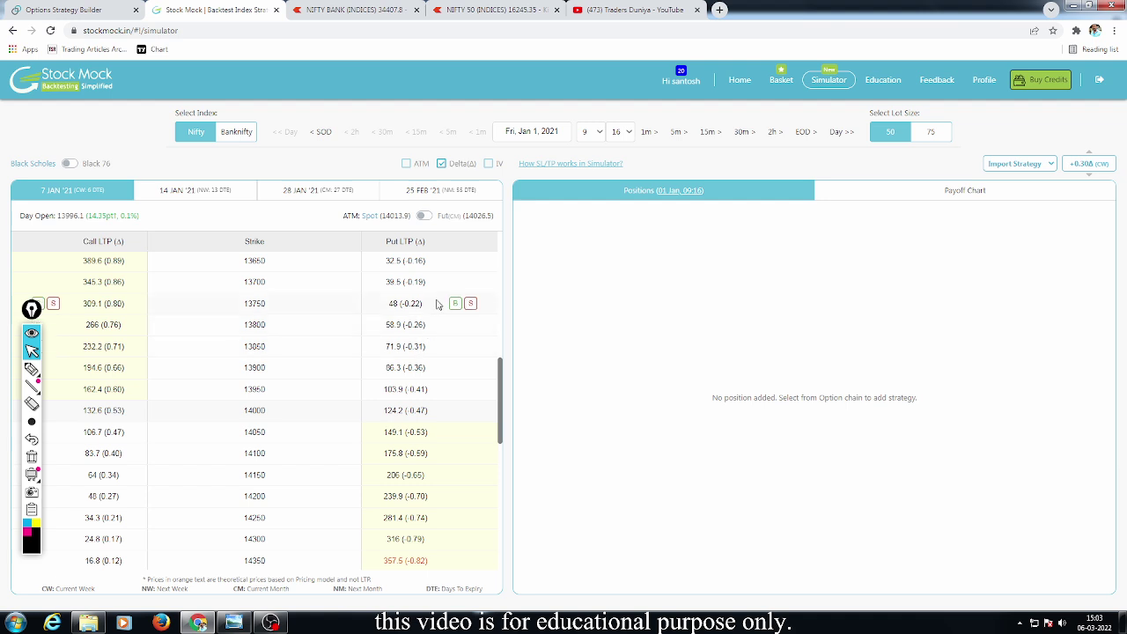
# - Build a Nifty long iron condor for the 7 January expiry: buy 13750 PE, sell 13500 PE, buy 14250 CE, and sell 14400 CE
pyautogui.click(455, 303)
pyautogui.scroll(4, 434, 370)
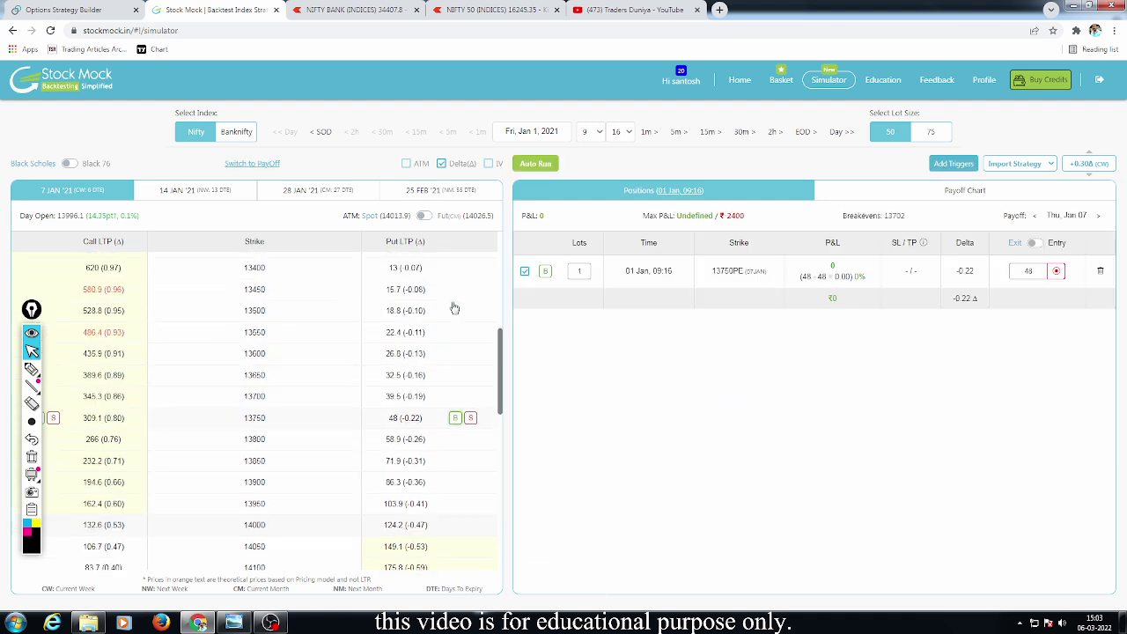
pyautogui.click(471, 370)
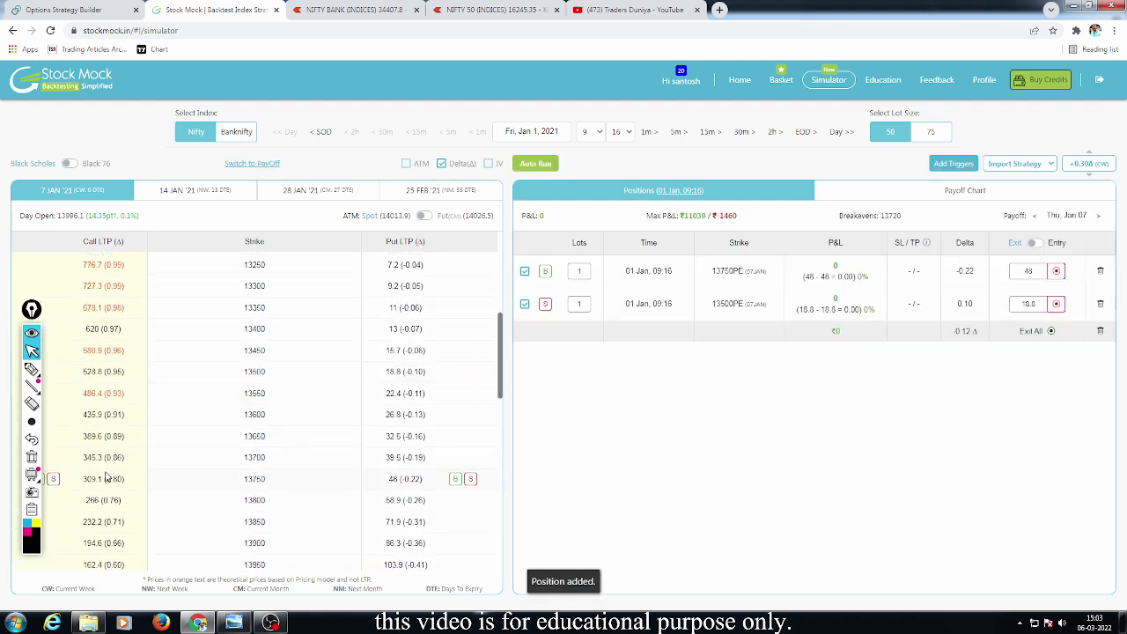
pyautogui.scroll(-4, 113, 464)
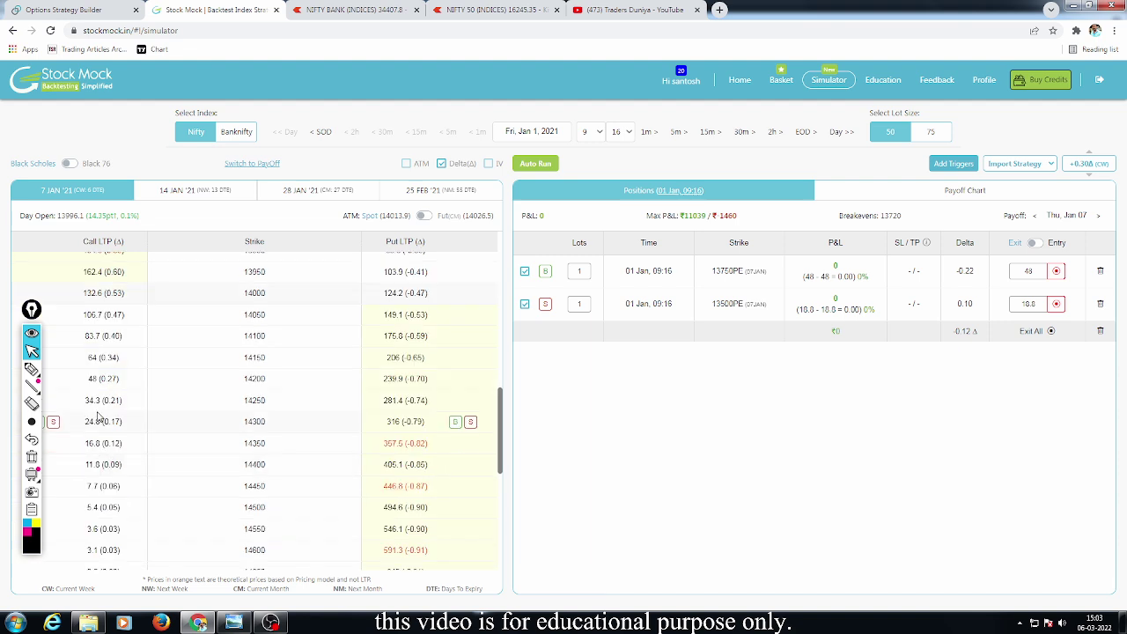
pyautogui.moveTo(32, 309); pyautogui.dragTo(150, 322)
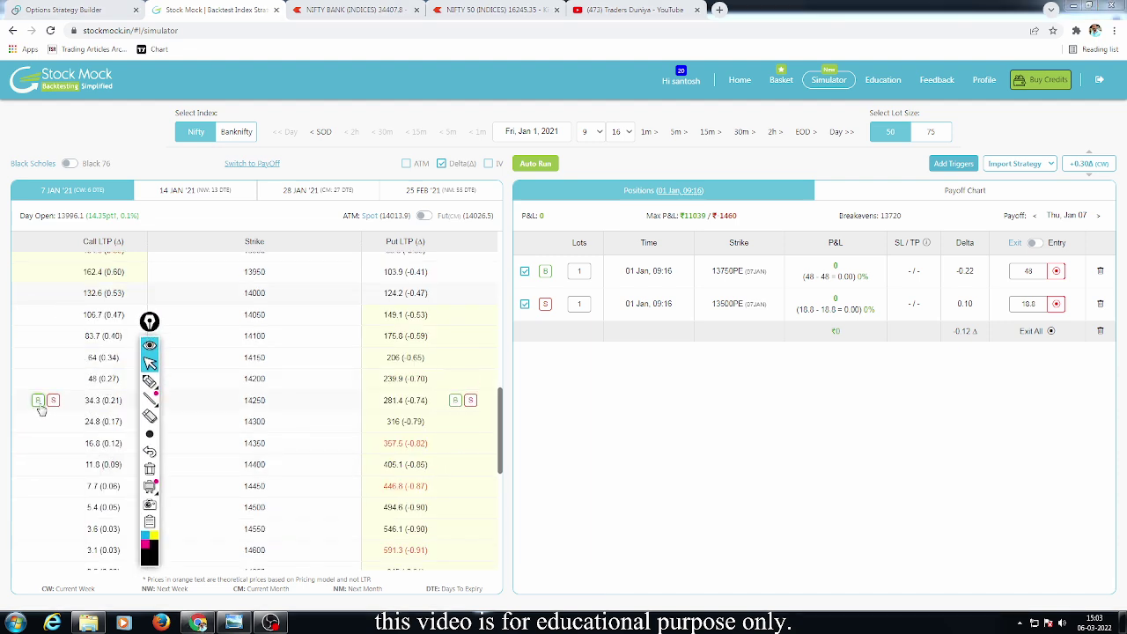
pyautogui.click(38, 401)
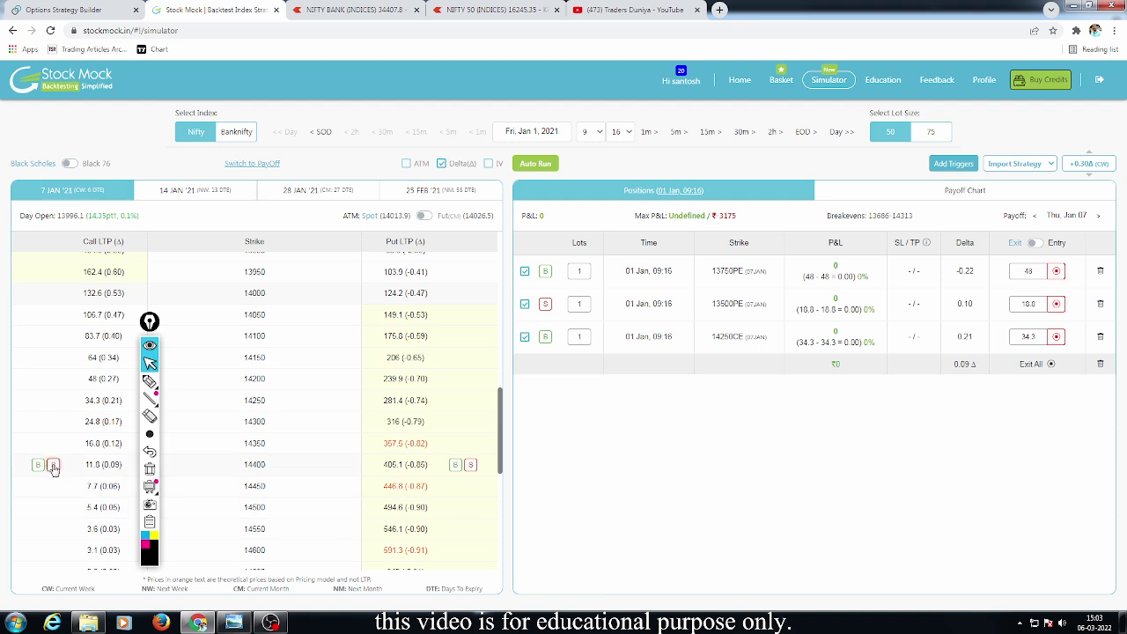
pyautogui.click(53, 465)
# - Show the payoff chart and advance the simulation to expiry day, 7 January 2021, at 15:16
pyautogui.click(958, 192)
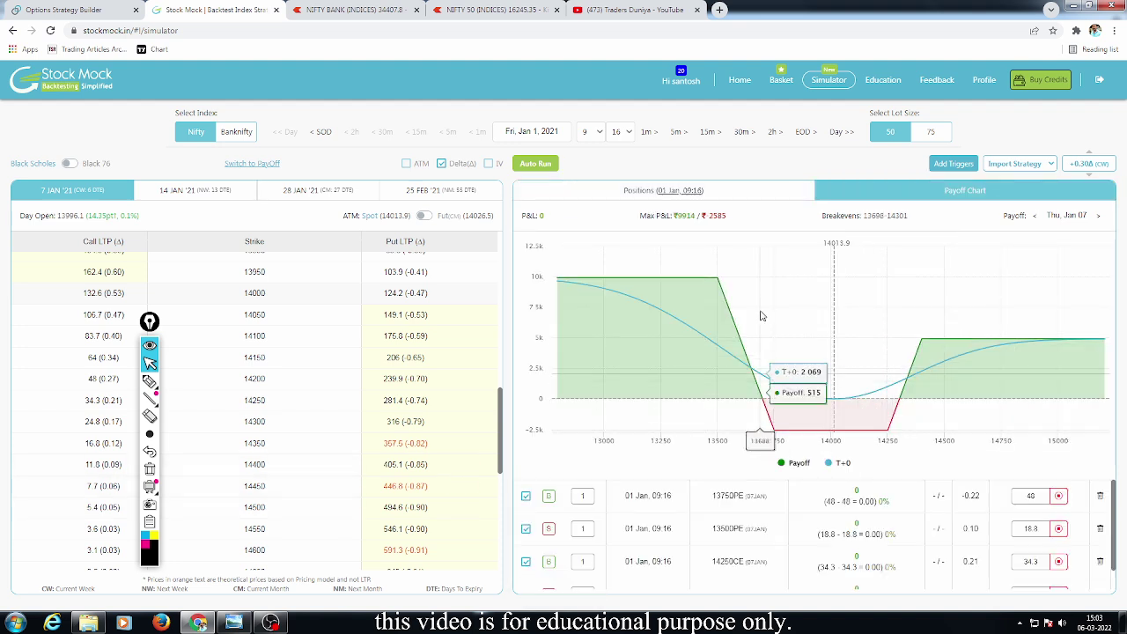
pyautogui.click(840, 133)
pyautogui.click(840, 132)
pyautogui.click(841, 134)
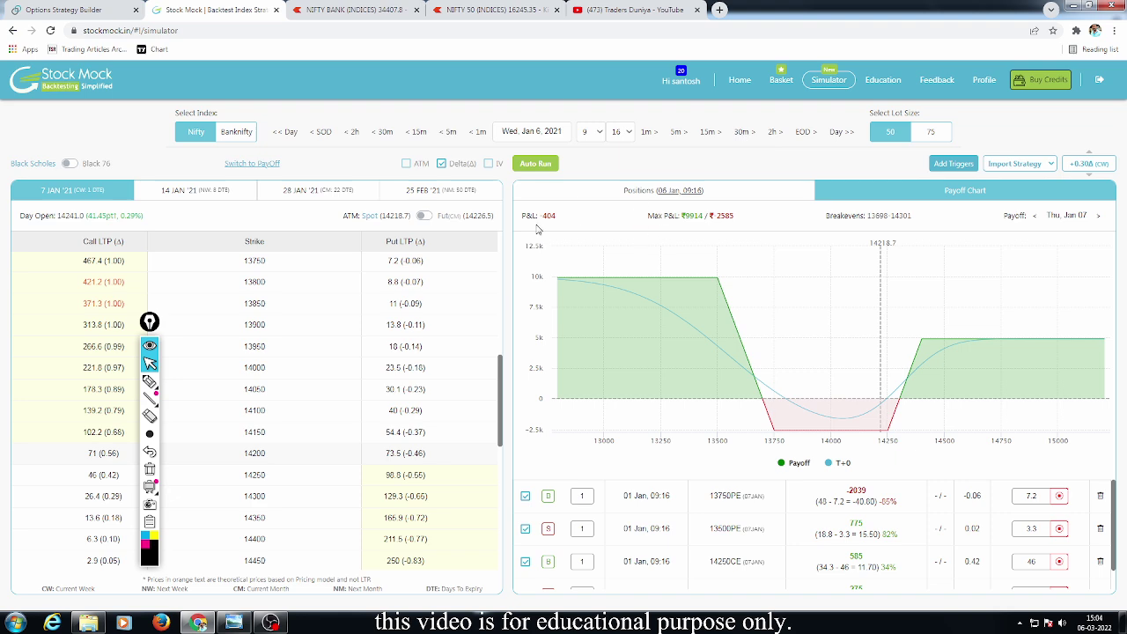
pyautogui.click(839, 132)
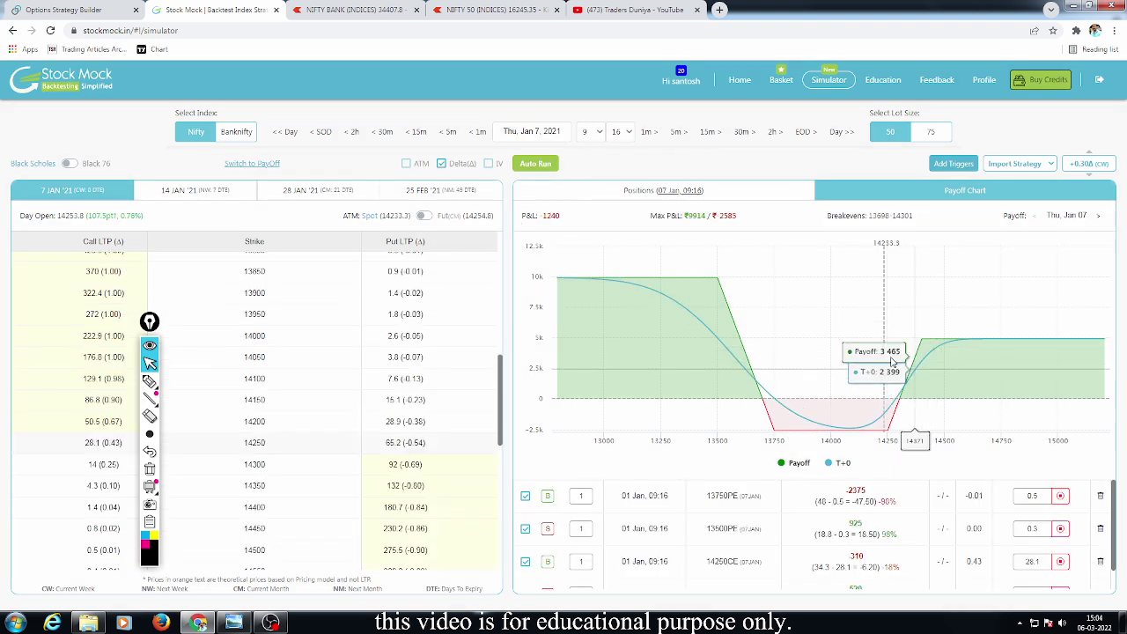
pyautogui.click(775, 133)
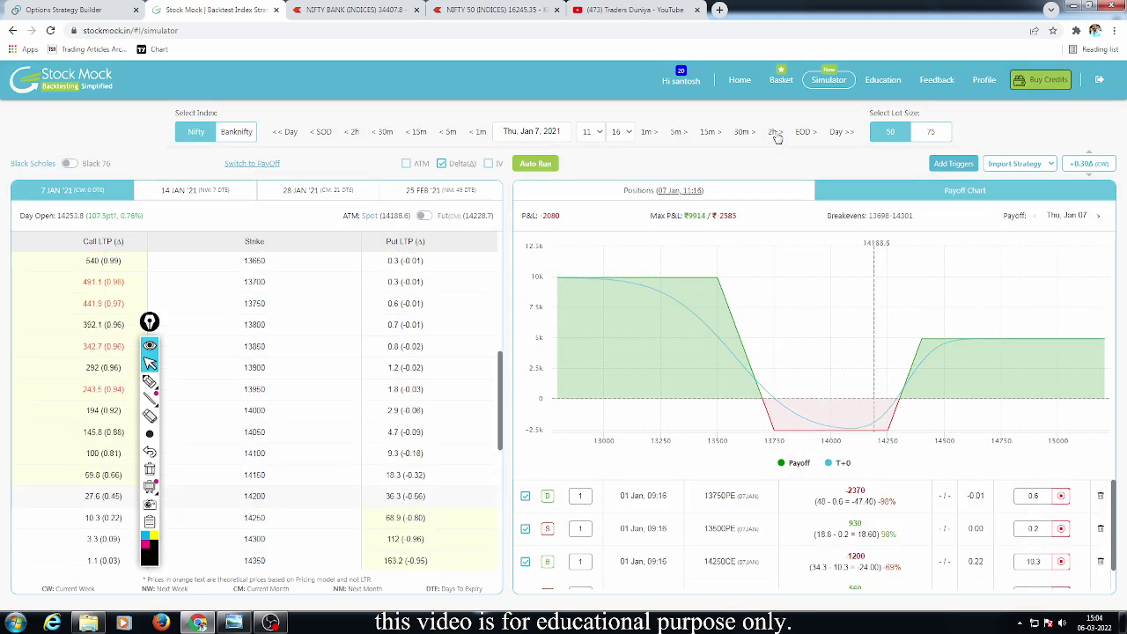
pyautogui.click(775, 133)
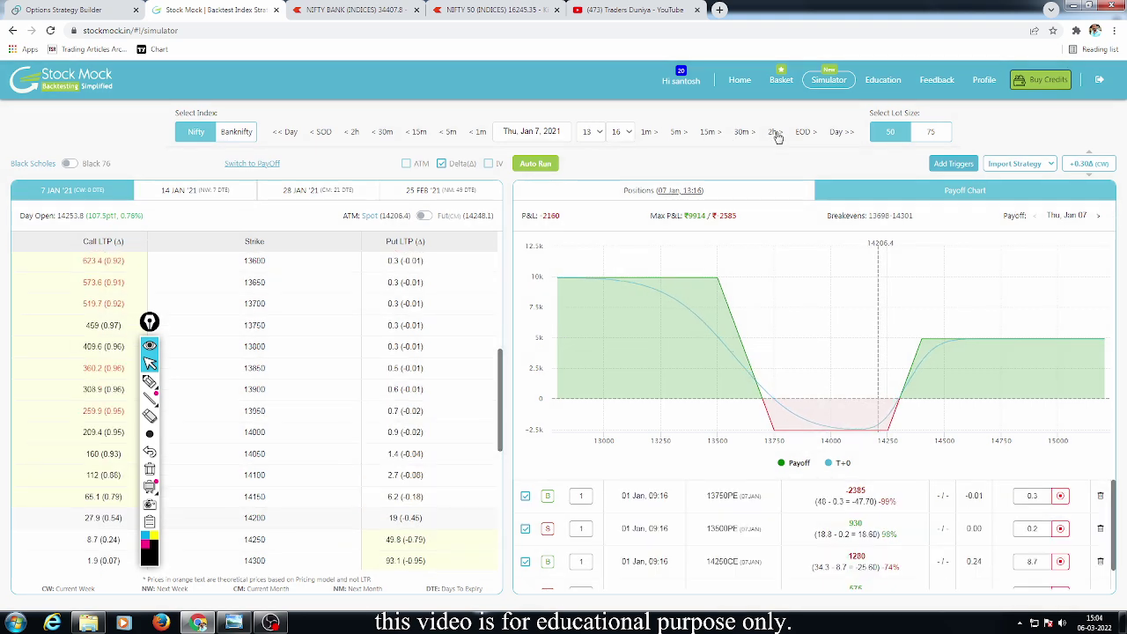
pyautogui.click(775, 133)
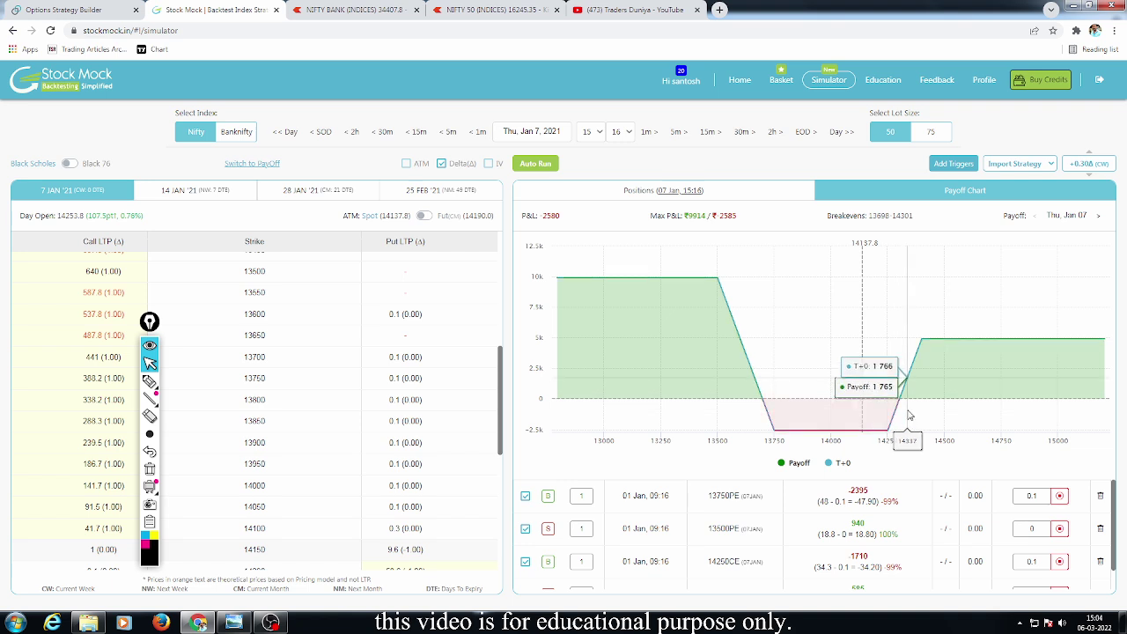
# - Mark both breakeven points on the payoff chart, underline the 7 January expiry, and clear the annotations
pyautogui.click(150, 381)
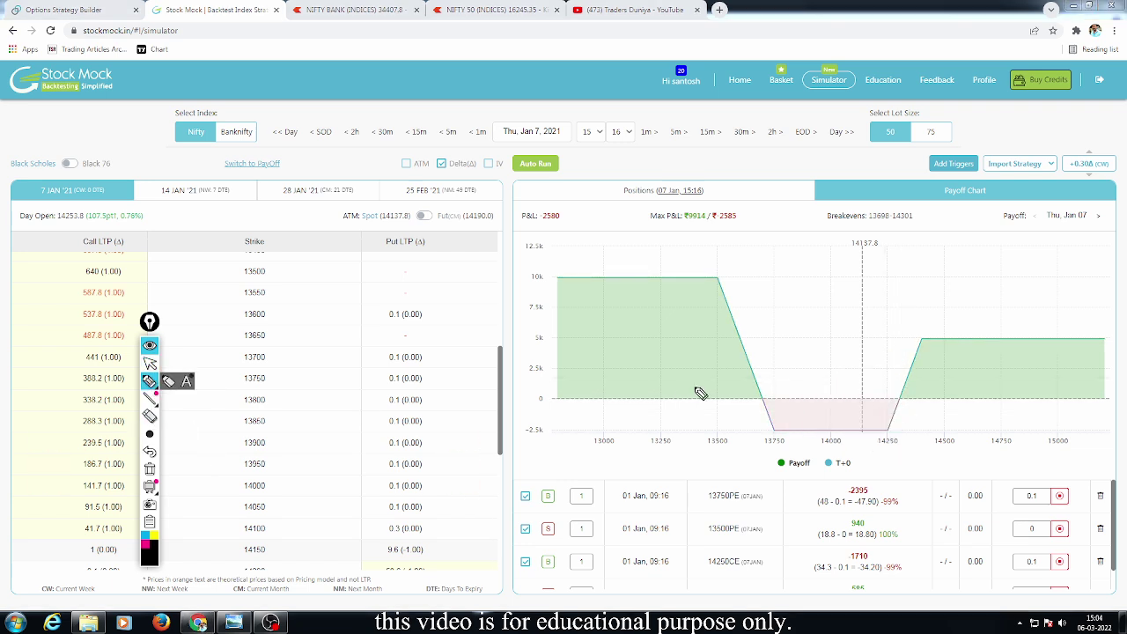
pyautogui.moveTo(769, 374); pyautogui.dragTo(740, 430)
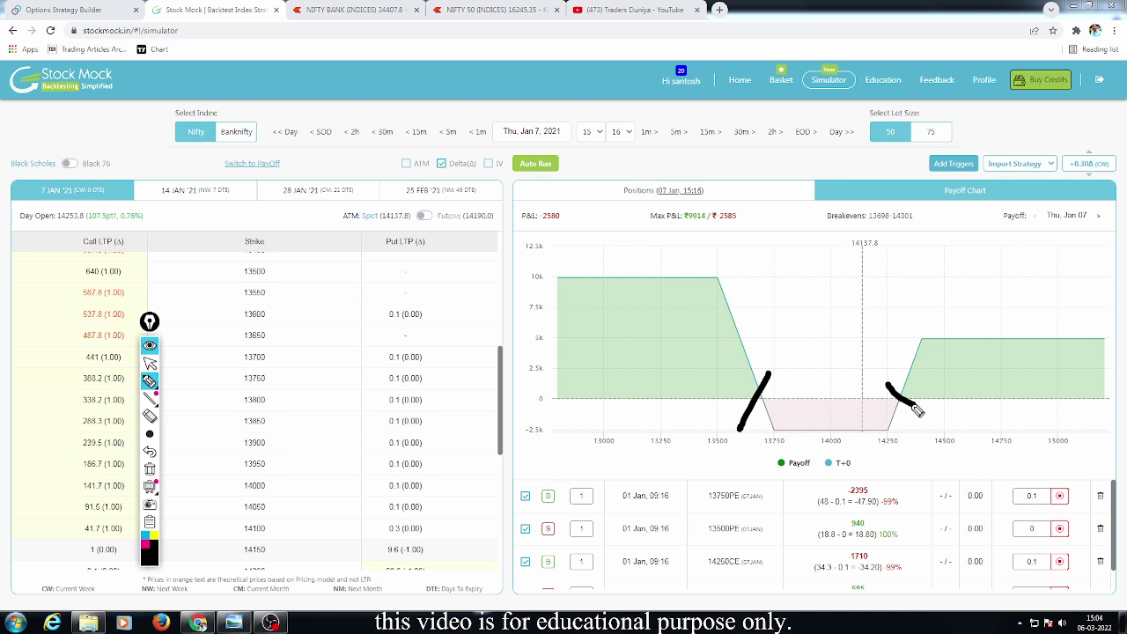
pyautogui.moveTo(31, 203); pyautogui.dragTo(91, 199)
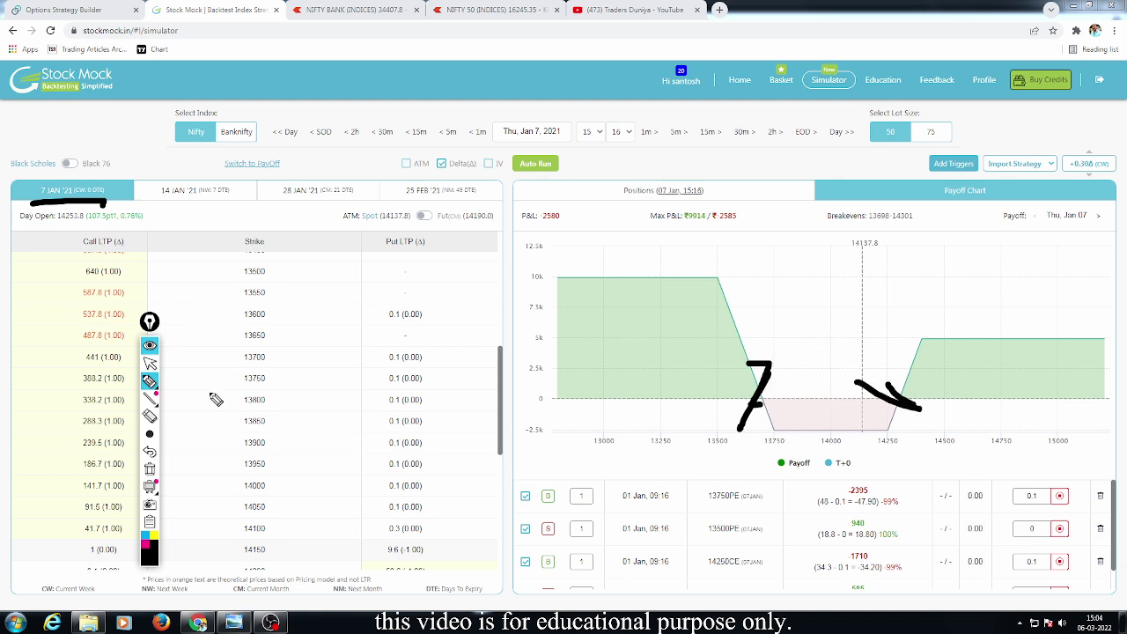
pyautogui.click(150, 468)
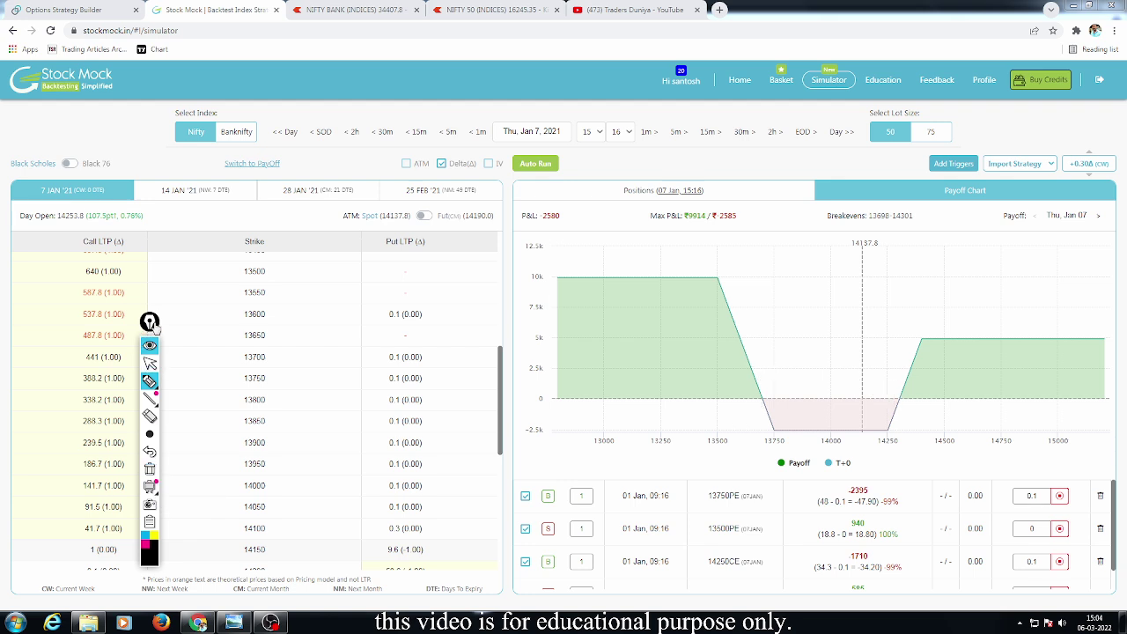
pyautogui.moveTo(150, 322); pyautogui.dragTo(20, 299)
pyautogui.click(22, 339)
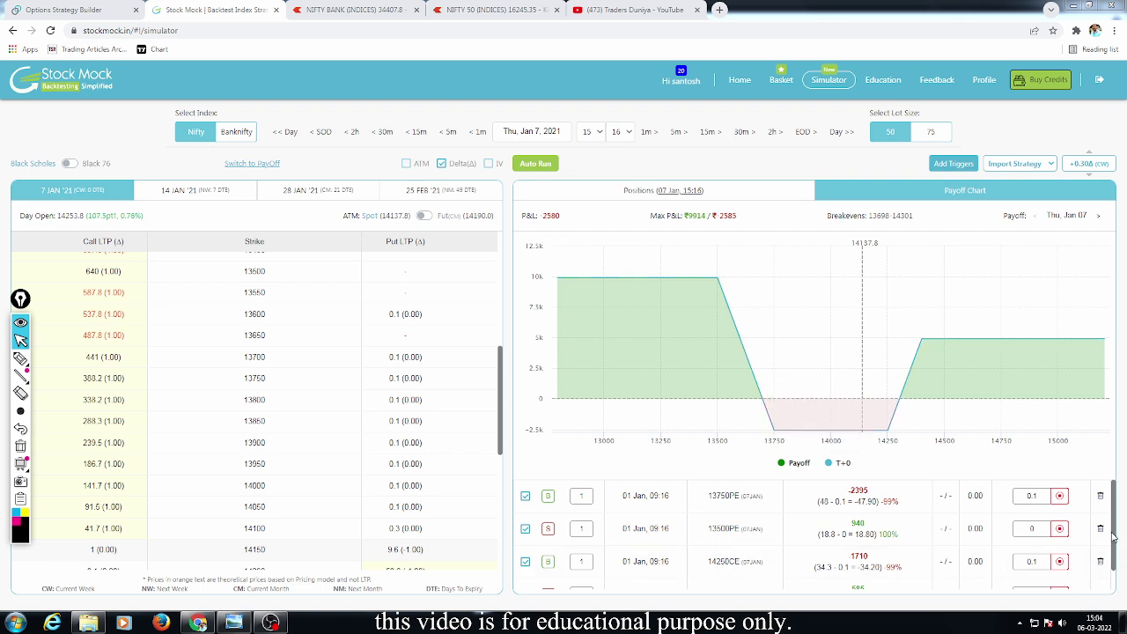
# - Delete all four iron condor positions and switch to the Kite NIFTY 50 chart
pyautogui.scroll(-1, 1106, 572)
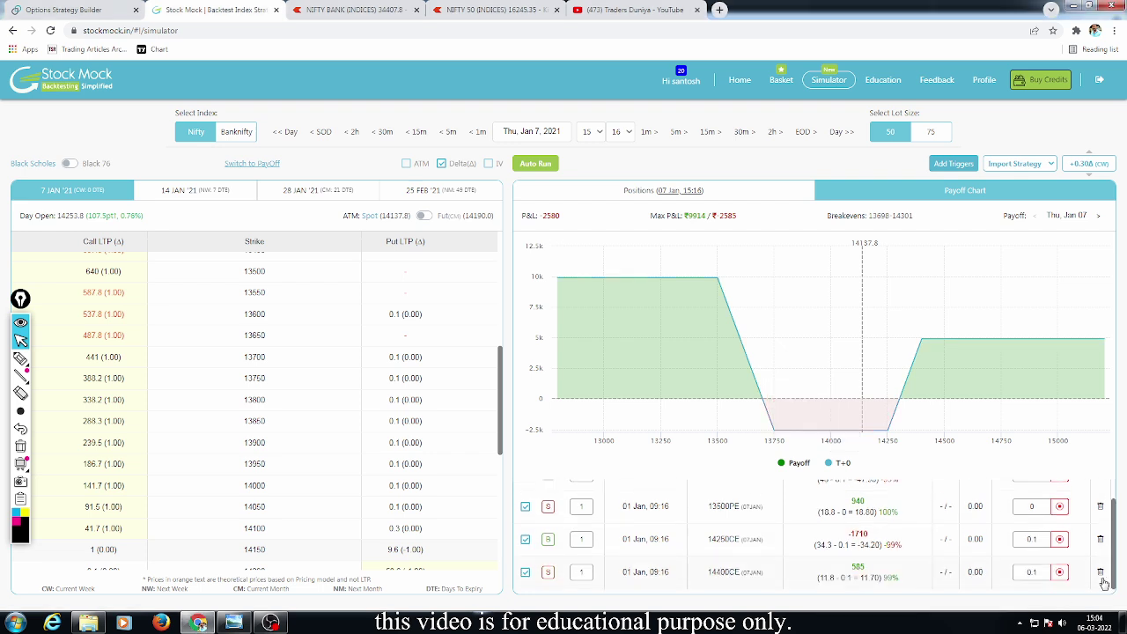
pyautogui.click(678, 192)
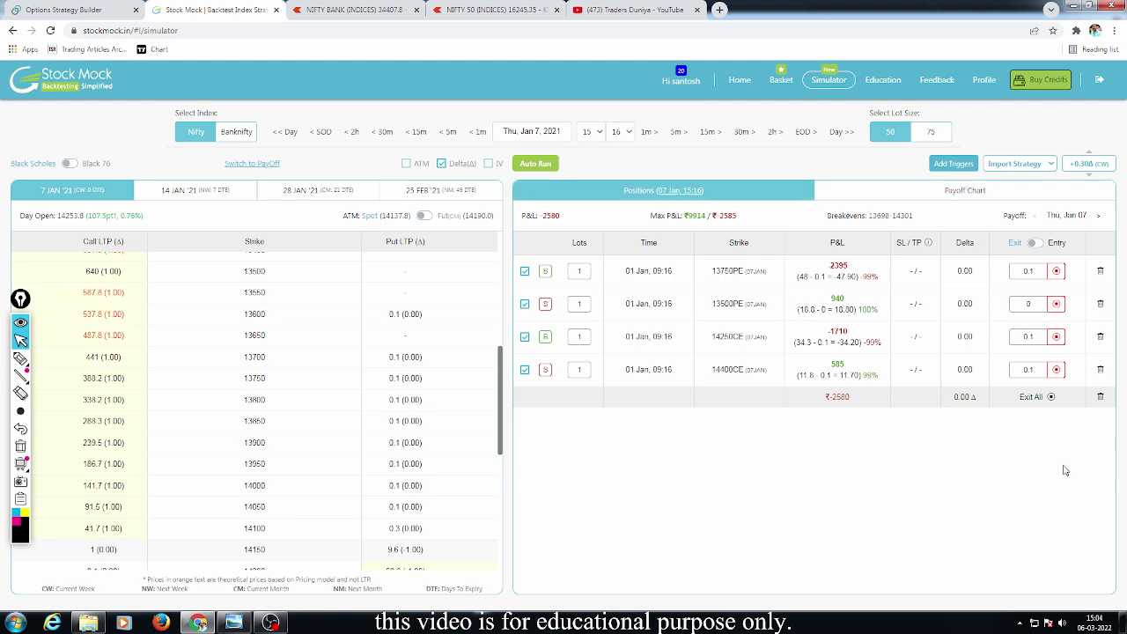
pyautogui.click(1100, 397)
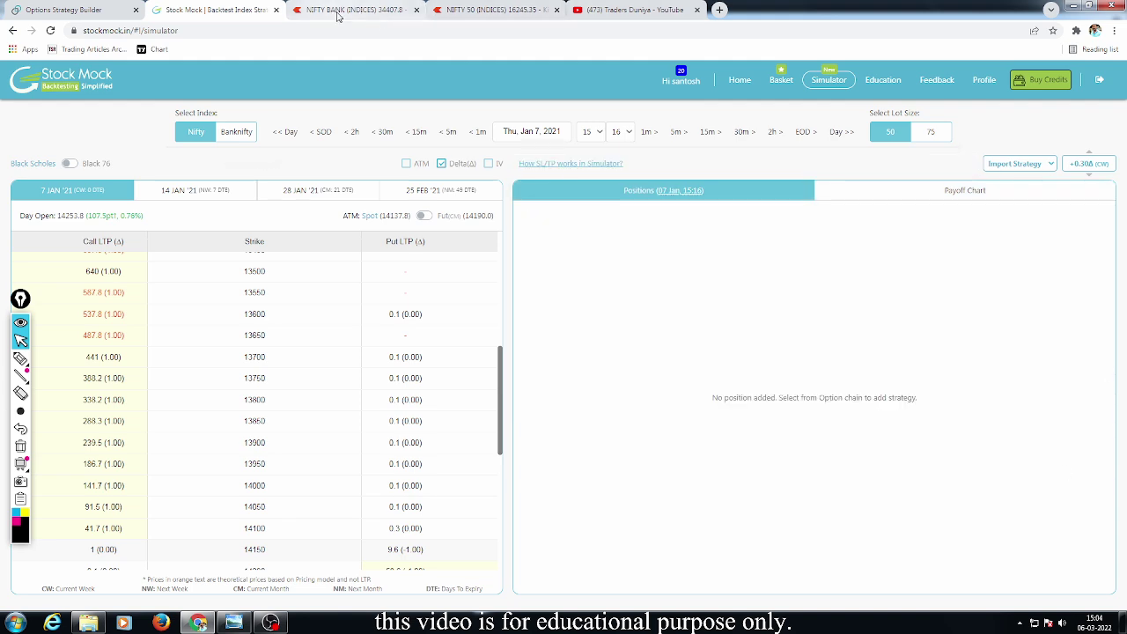
pyautogui.click(497, 10)
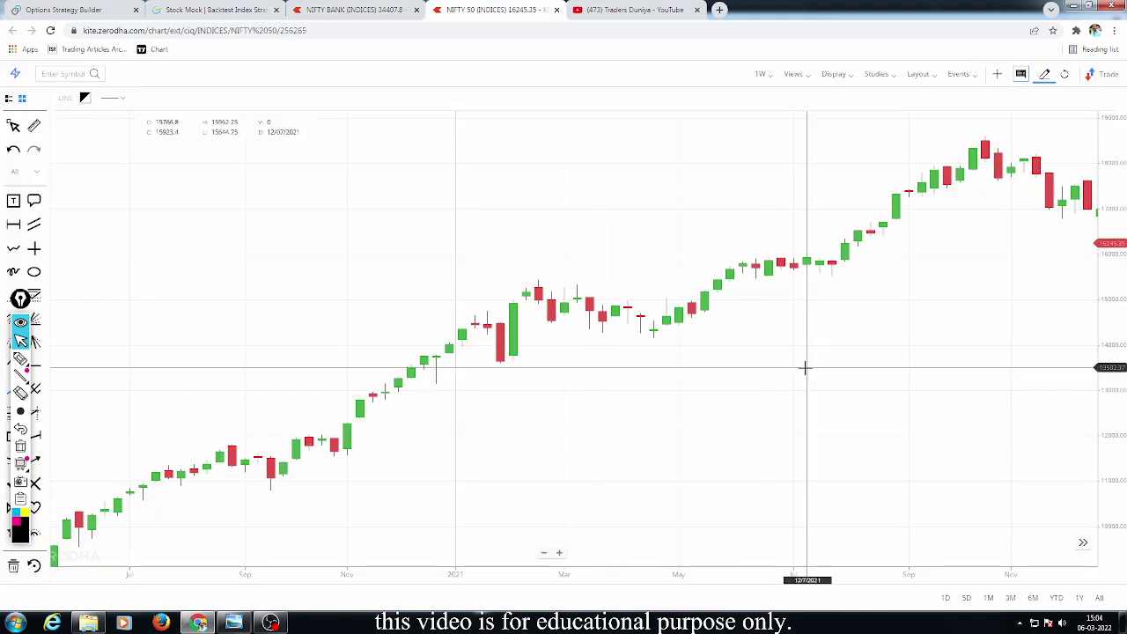
# - Bring the August 2021 to March 2022 candles of the weekly NIFTY 50 chart into view and move the annotation toolbar off the drawing tools
pyautogui.scroll(3, 697, 432)
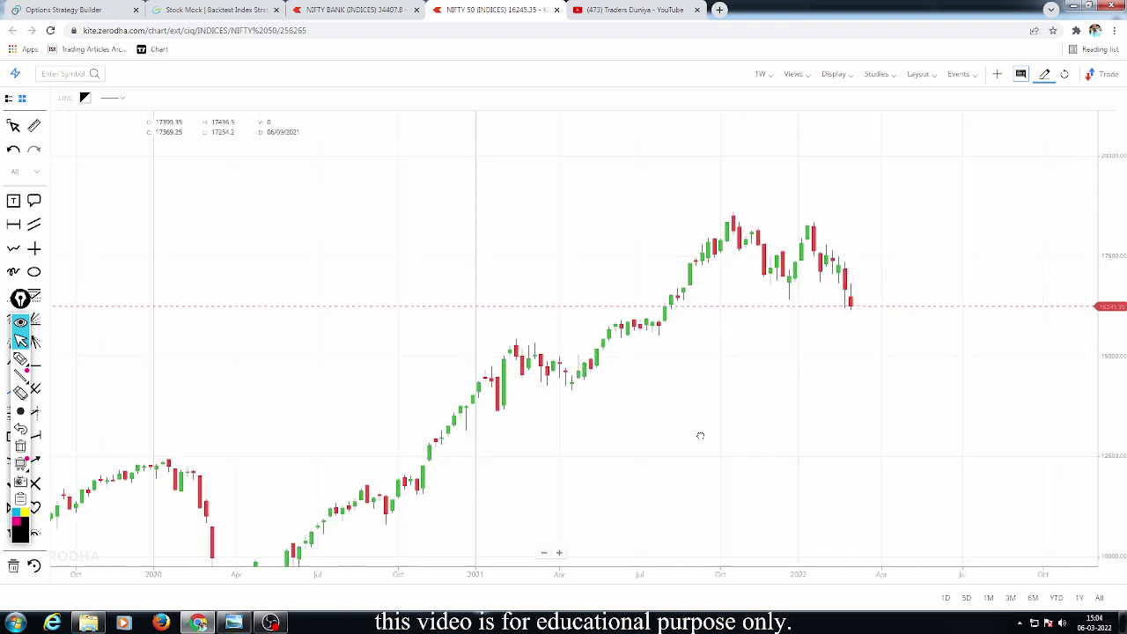
pyautogui.scroll(5, 788, 411)
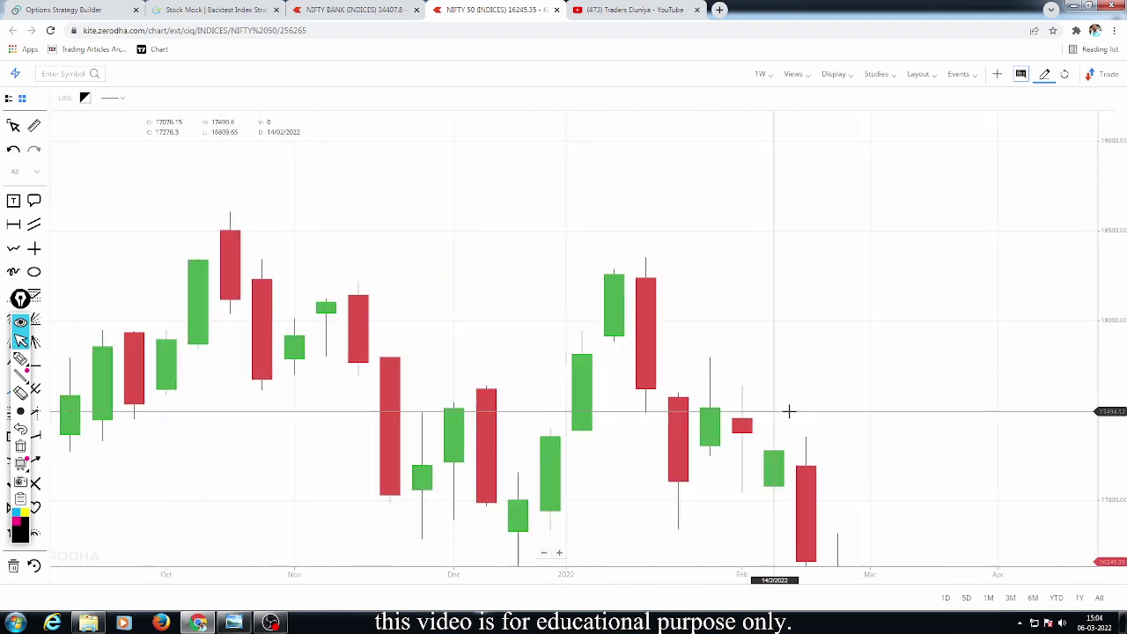
pyautogui.moveTo(703, 454); pyautogui.dragTo(793, 335)
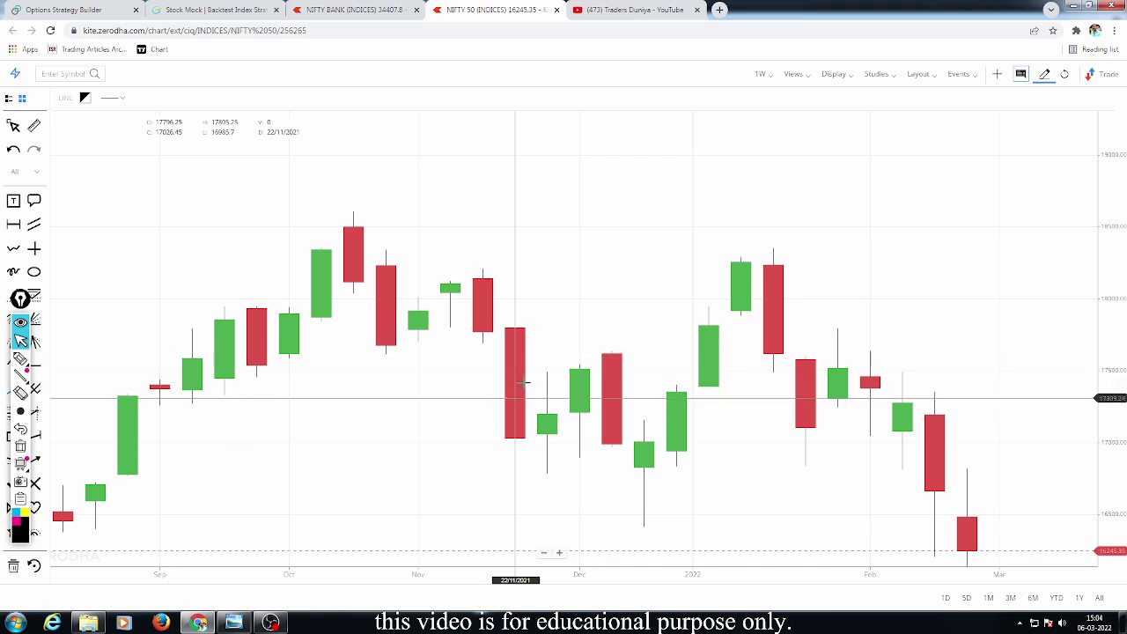
pyautogui.click(333, 10)
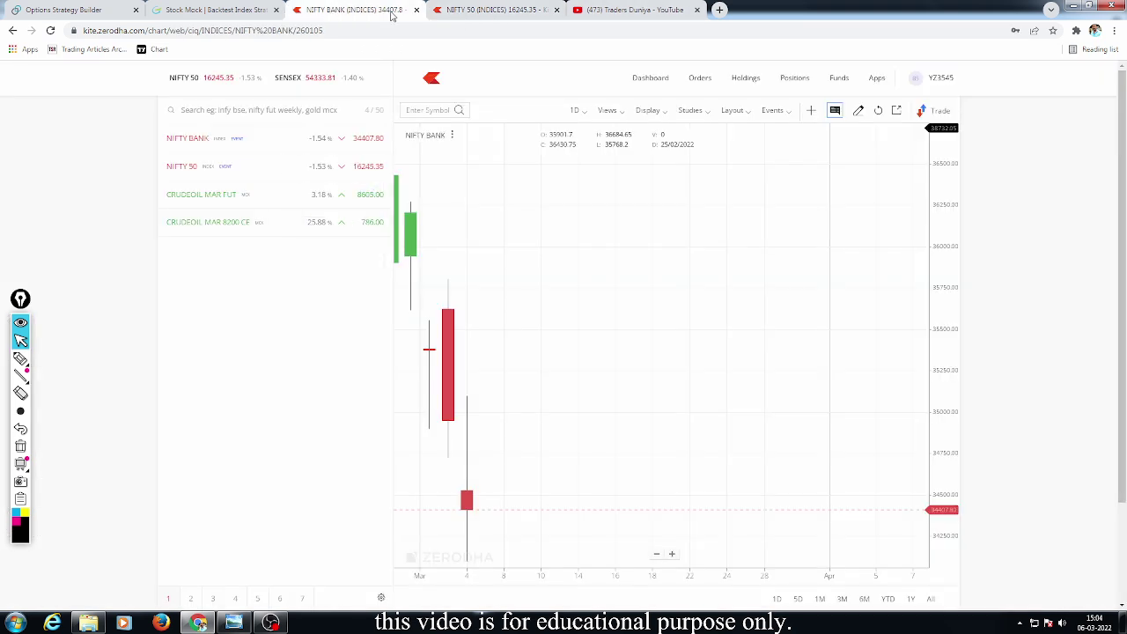
pyautogui.click(471, 15)
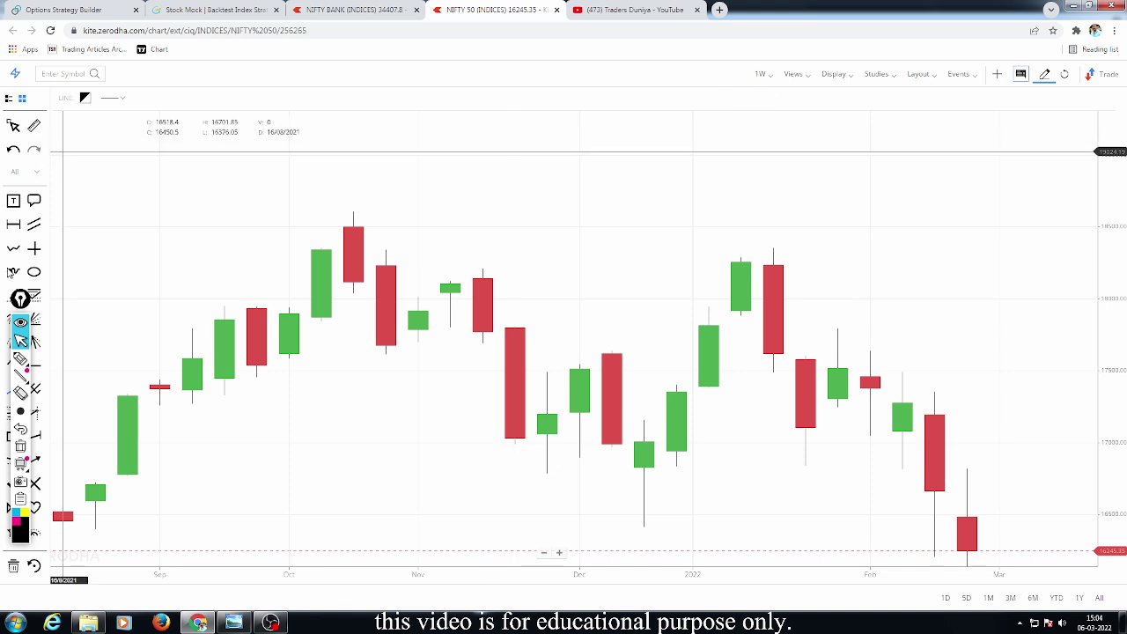
pyautogui.moveTo(20, 299); pyautogui.dragTo(82, 281)
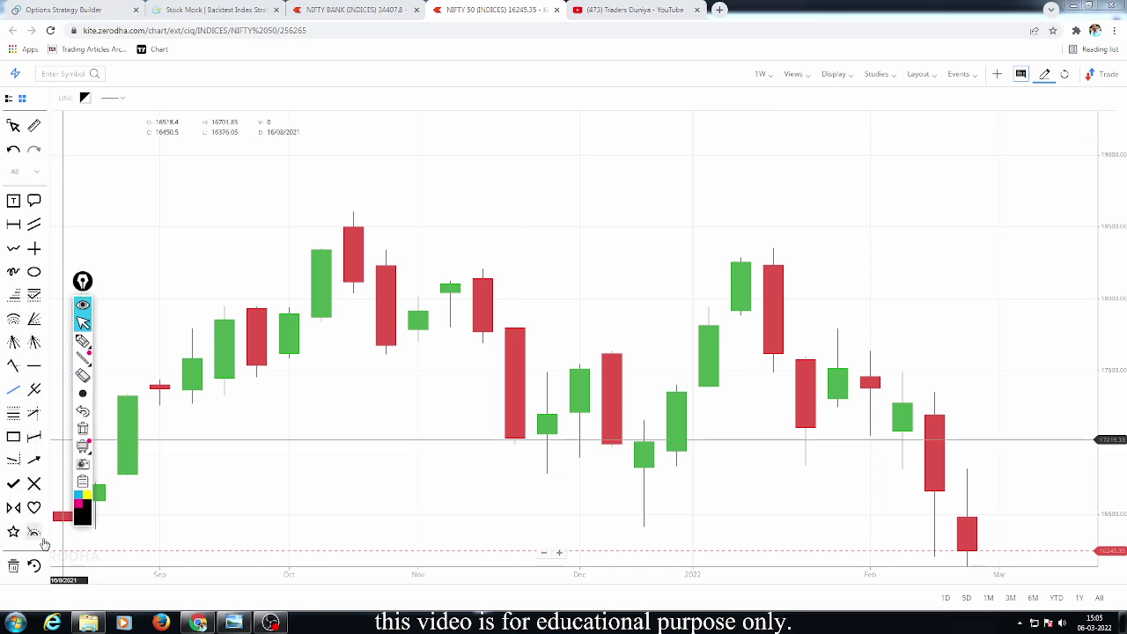
pyautogui.moveTo(82, 299); pyautogui.dragTo(133, 276)
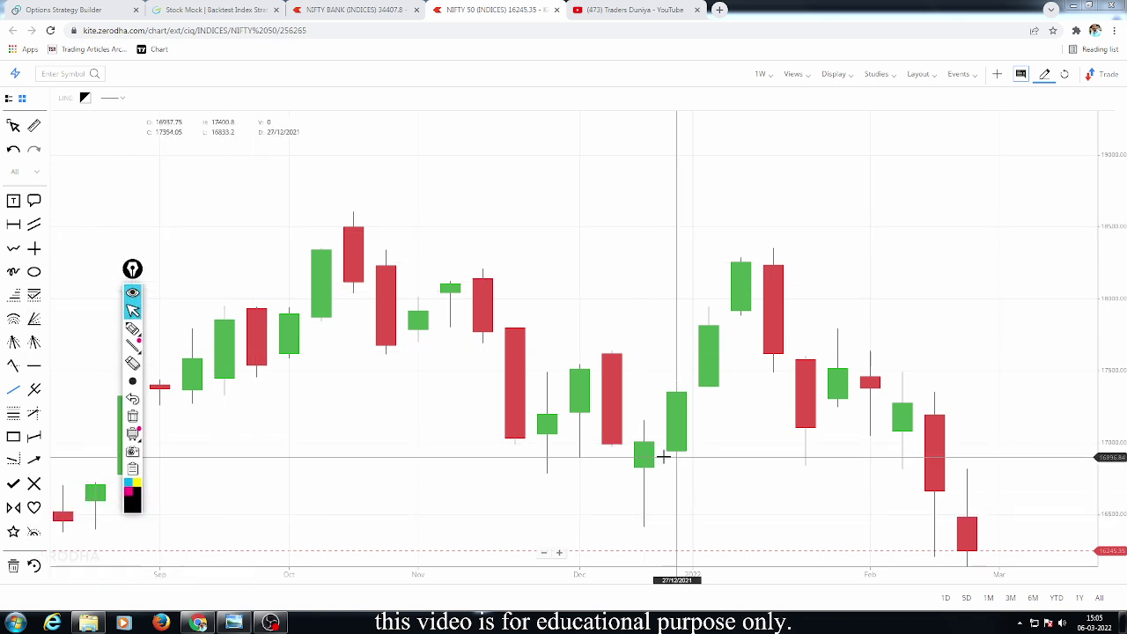
# - Mark the weekly candles of 22 November and 29 November 2021 with vertical lines
pyautogui.click(675, 458)
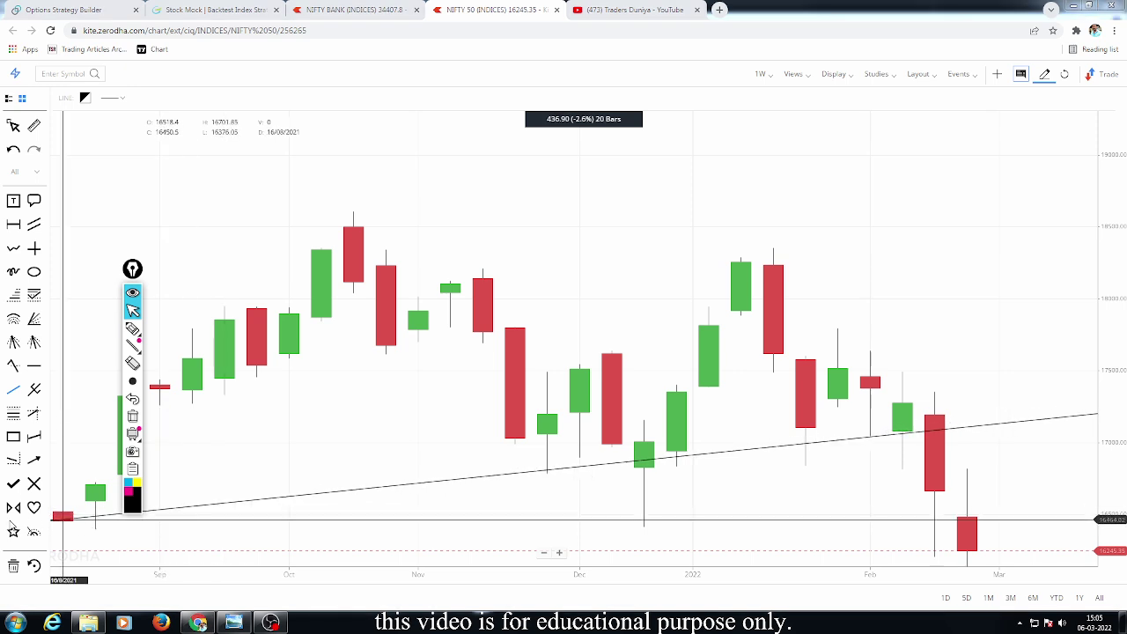
pyautogui.click(14, 568)
pyautogui.scroll(-1, 27, 525)
pyautogui.click(14, 526)
pyautogui.click(515, 415)
pyautogui.click(557, 429)
# - Change the NIFTY 50 chart to the 1-day interval and bring the marked November 2021 candles into view
pyautogui.click(763, 74)
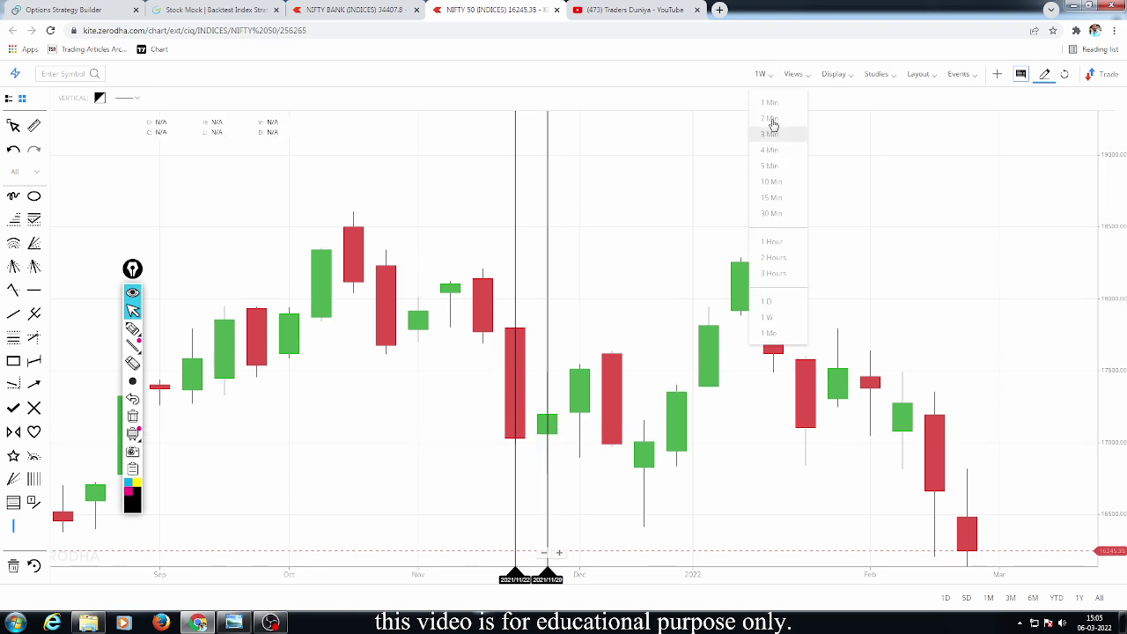
pyautogui.click(768, 301)
pyautogui.scroll(-5, 695, 403)
pyautogui.scroll(2, 866, 390)
pyautogui.scroll(4, 863, 391)
pyautogui.moveTo(282, 246); pyautogui.dragTo(755, 291)
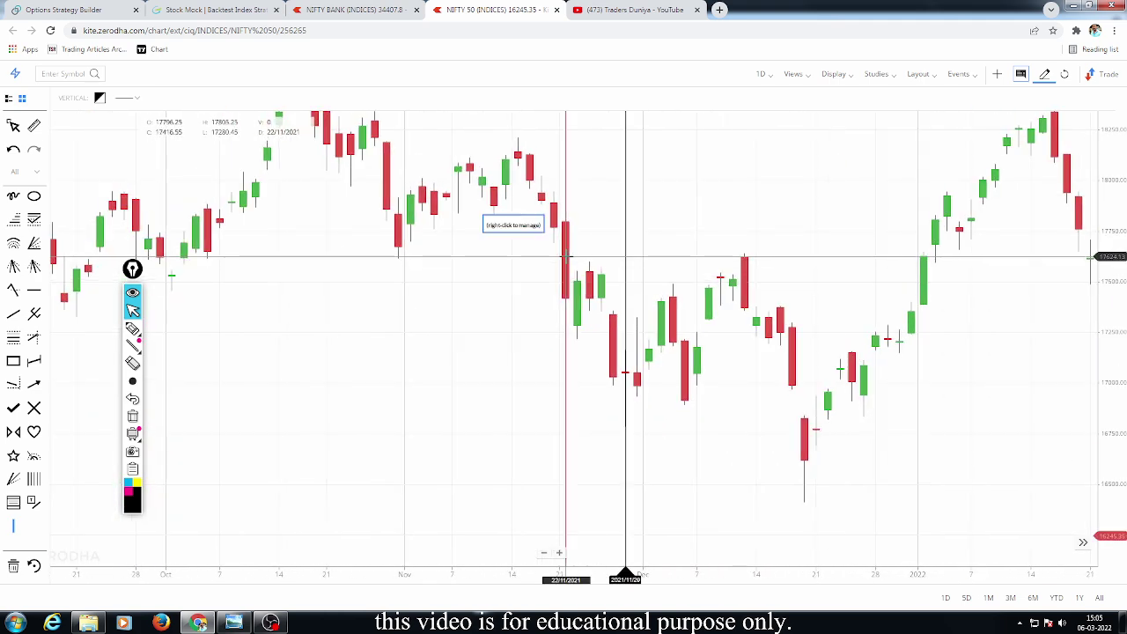
# - Switch to Stock Mock and set the simulation to 22 November 2021 at 09:16 with the 25 November expiry
pyautogui.click(210, 11)
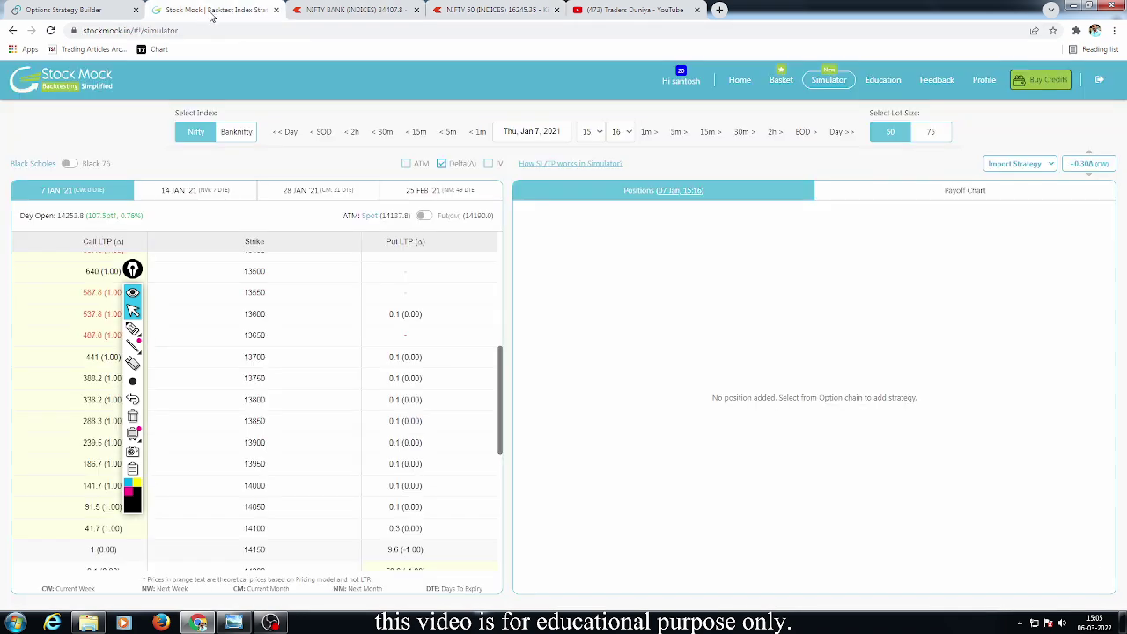
pyautogui.click(553, 130)
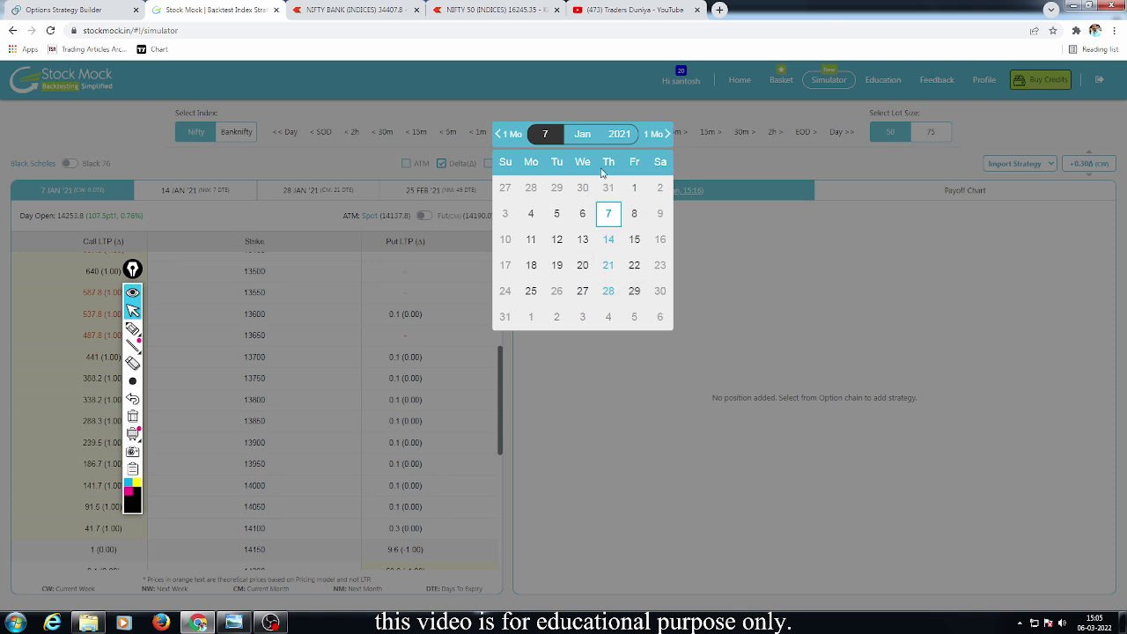
pyautogui.click(582, 135)
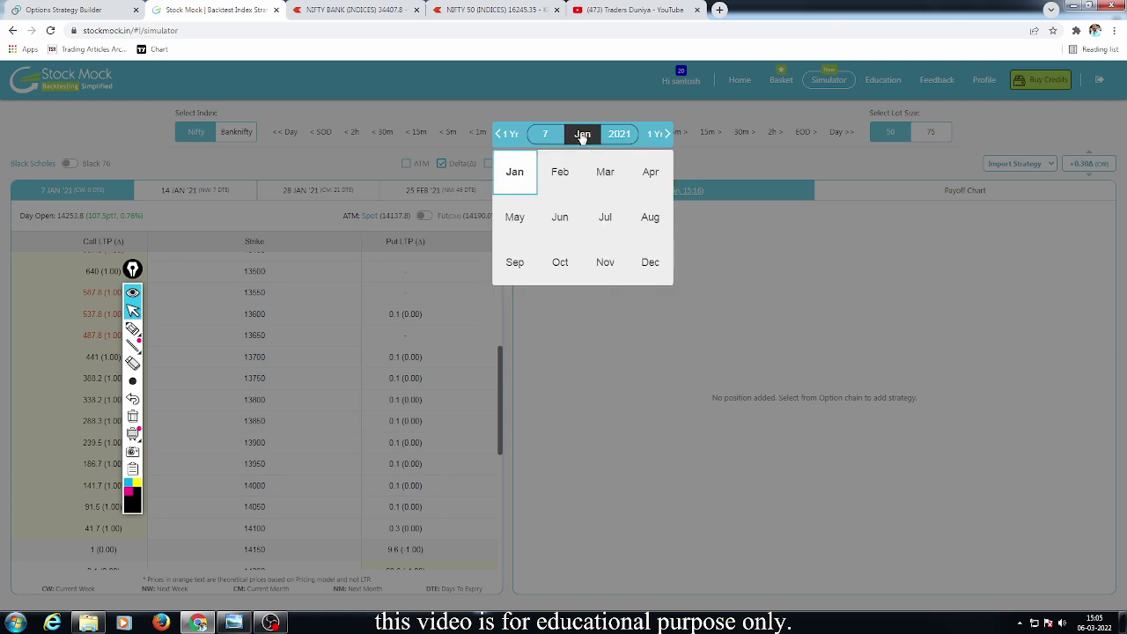
pyautogui.click(605, 262)
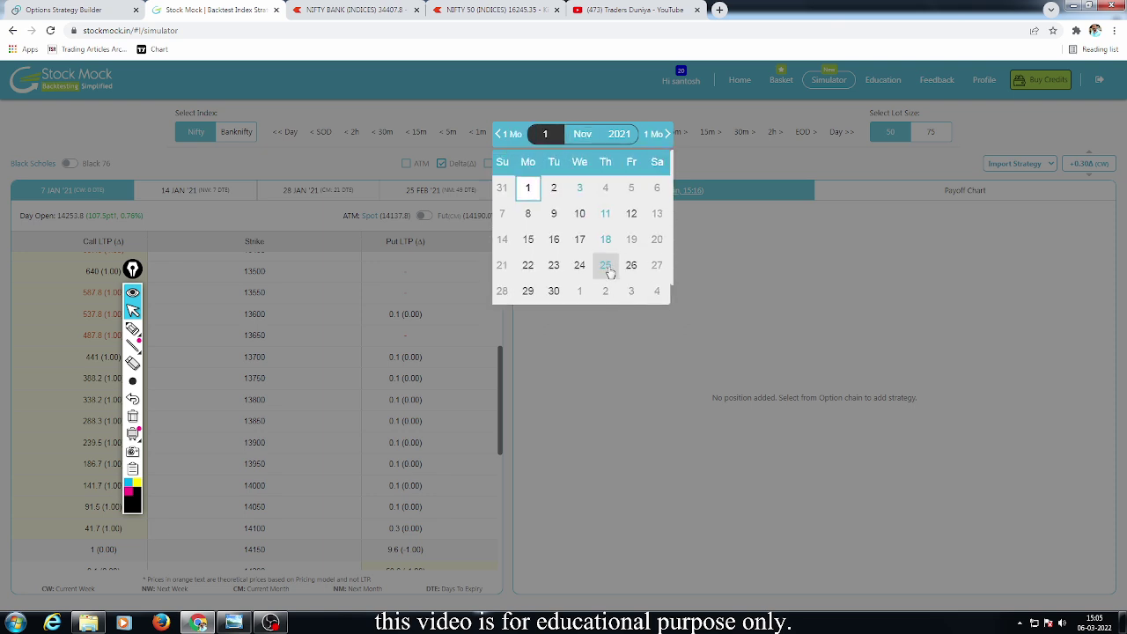
pyautogui.click(543, 264)
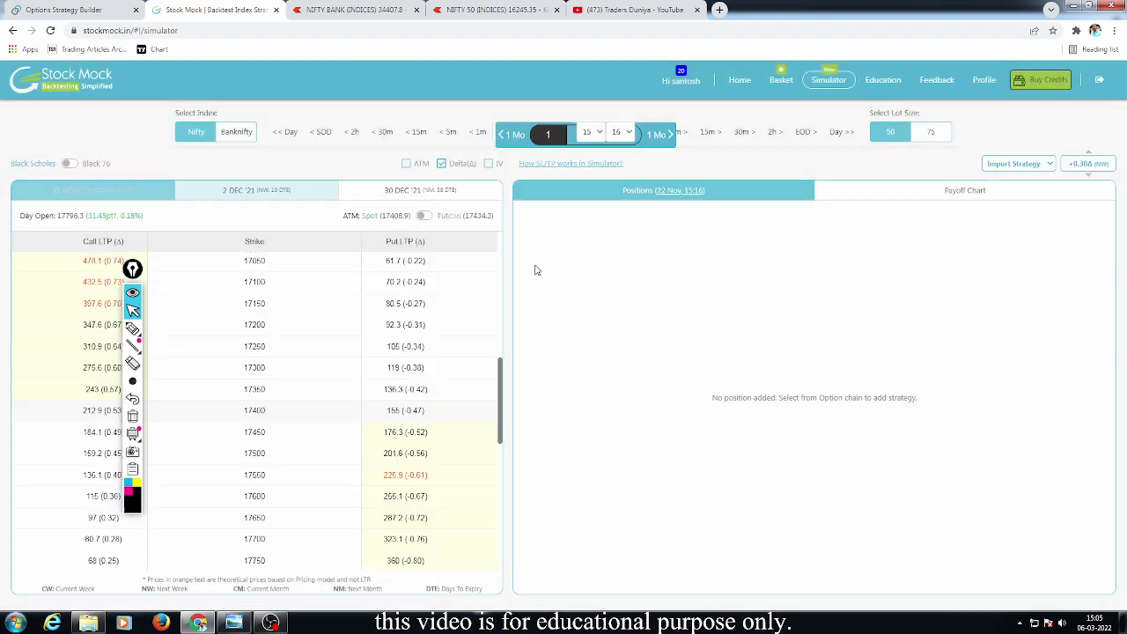
pyautogui.click(590, 132)
pyautogui.click(592, 149)
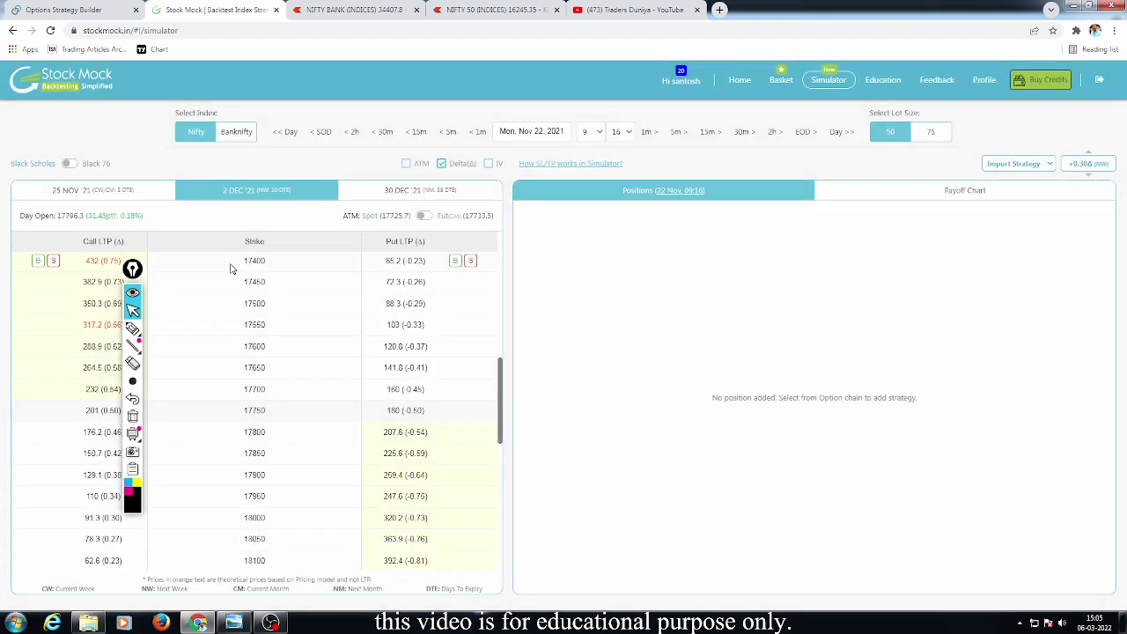
pyautogui.moveTo(126, 272); pyautogui.dragTo(894, 252)
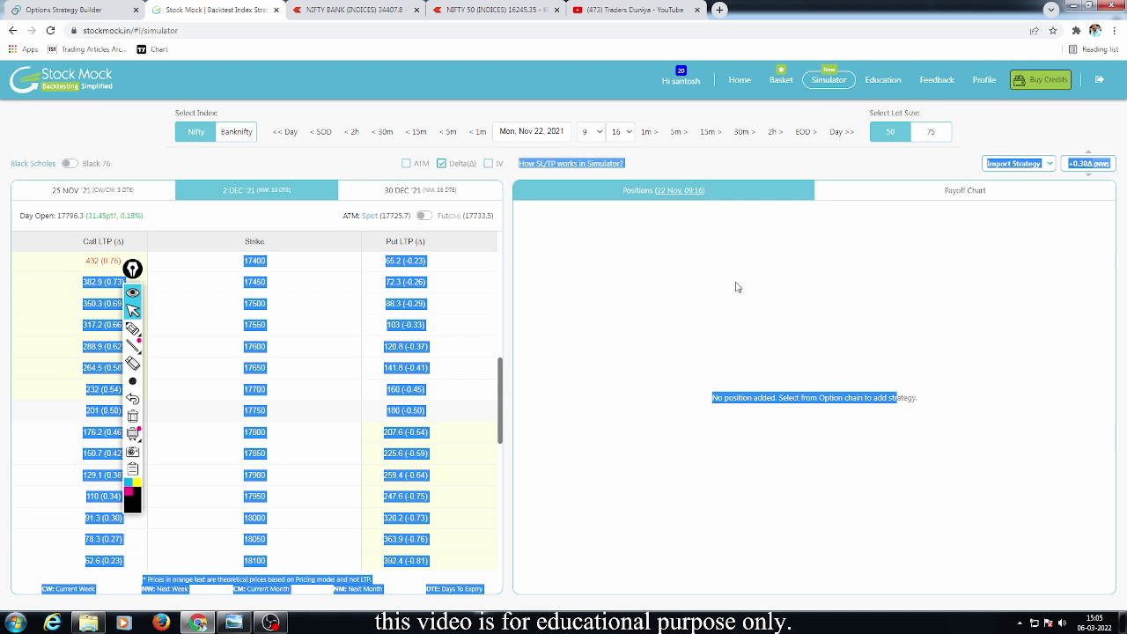
pyautogui.click(92, 197)
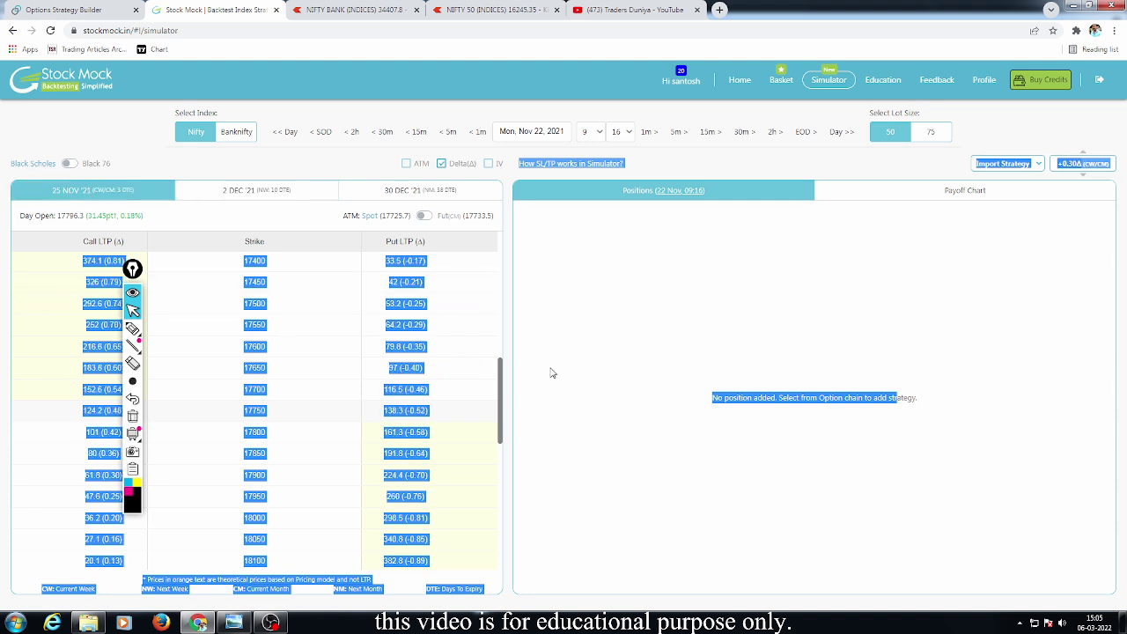
pyautogui.click(470, 432)
pyautogui.scroll(1, 468, 450)
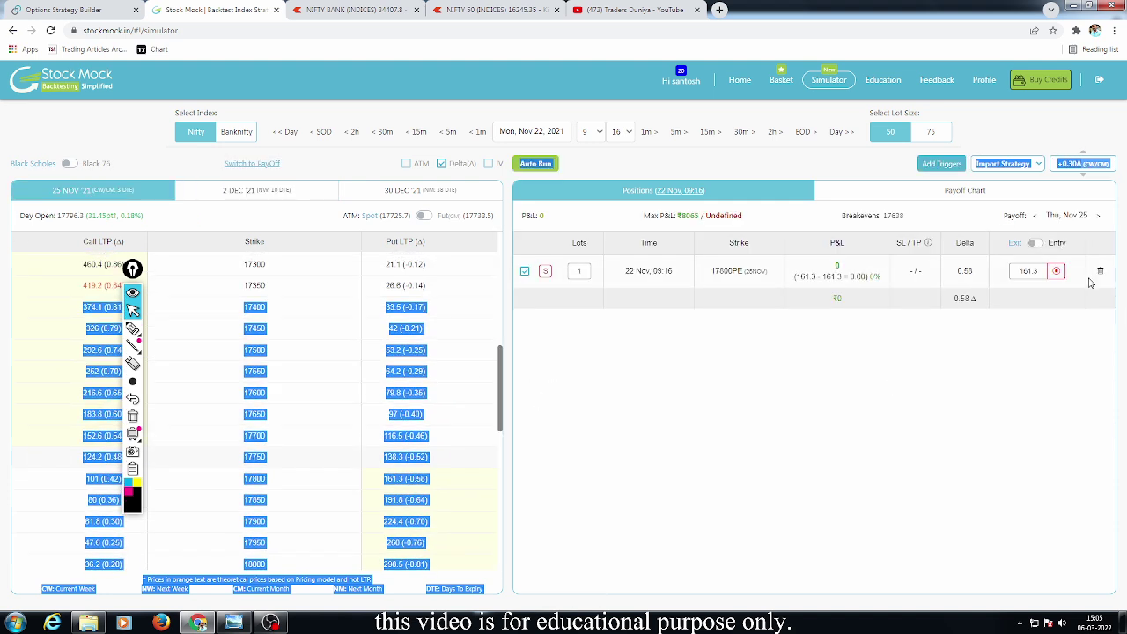
pyautogui.click(1101, 273)
# - Build a long iron condor for the 25 November expiry: buy 17450 PE, sell 17250 PE, buy 18000 CE, and sell 18150 CE
pyautogui.scroll(1, 425, 410)
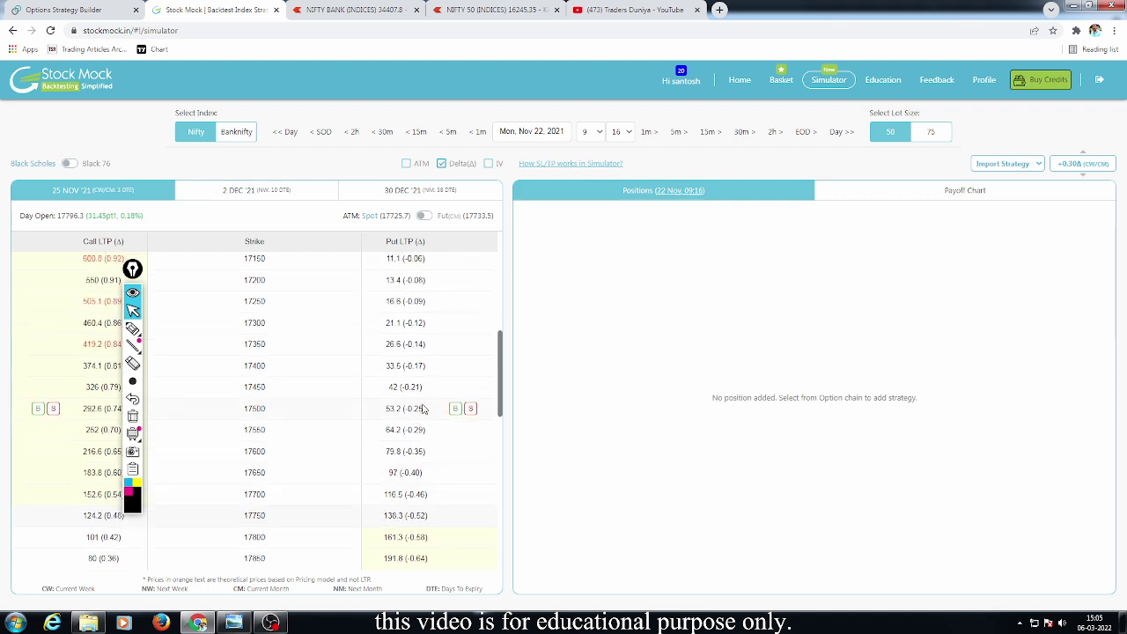
pyautogui.click(456, 389)
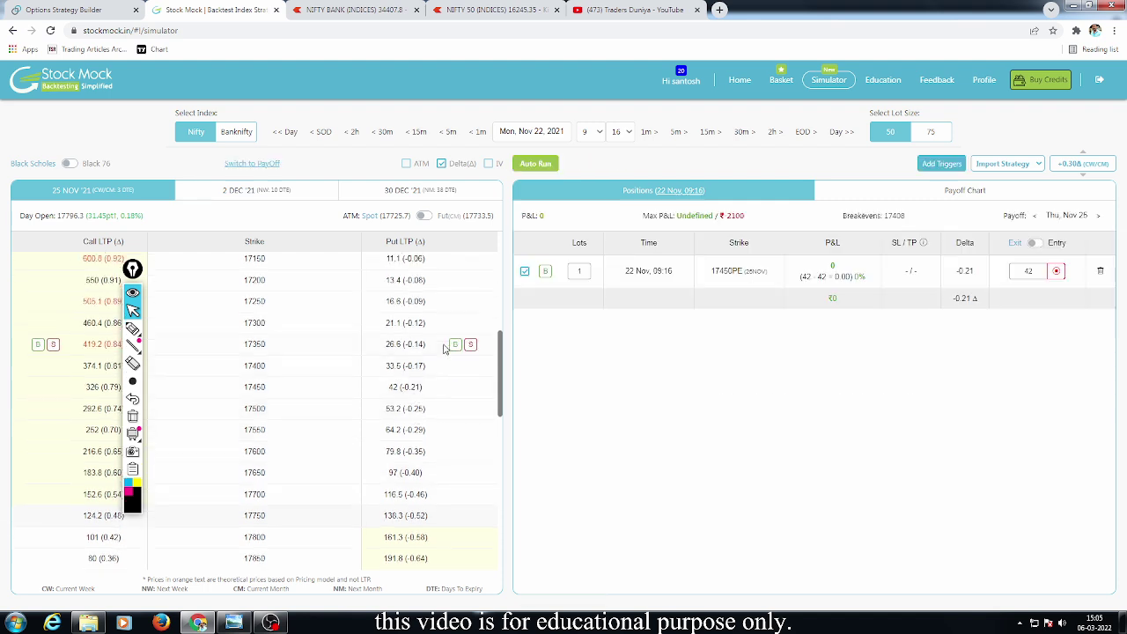
pyautogui.click(472, 302)
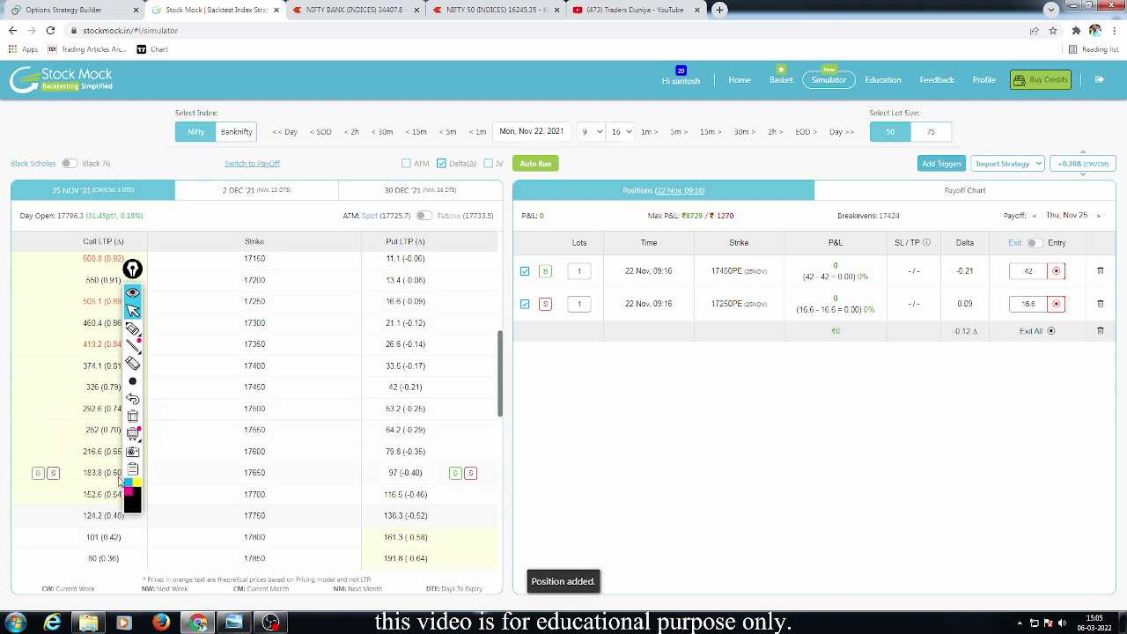
pyautogui.moveTo(132, 269); pyautogui.dragTo(250, 279)
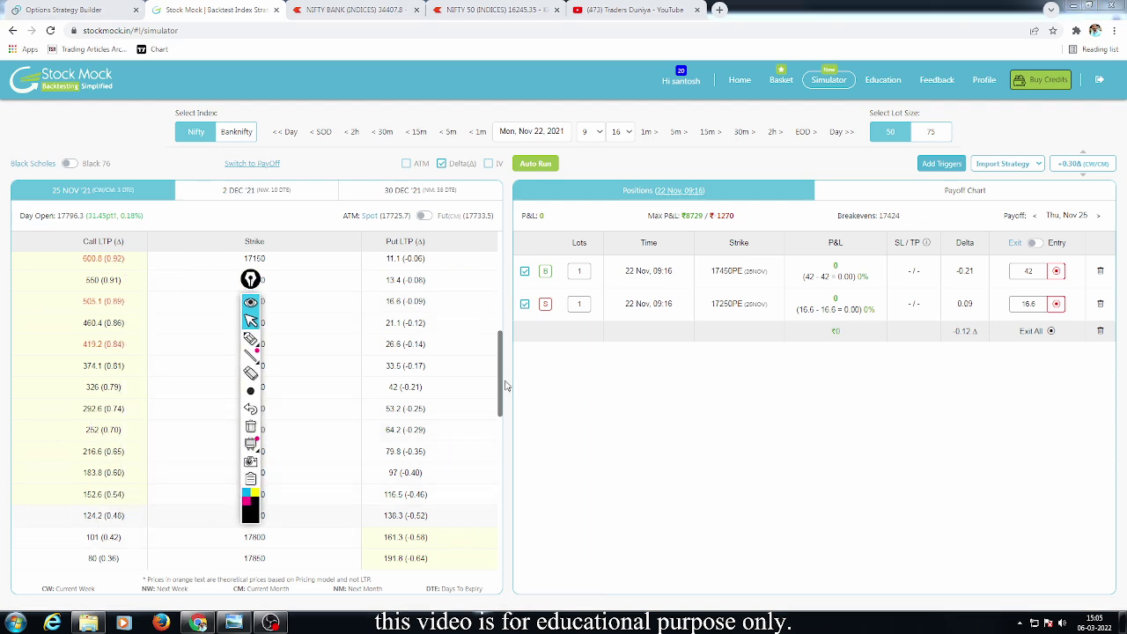
pyautogui.moveTo(500, 379); pyautogui.dragTo(496, 415)
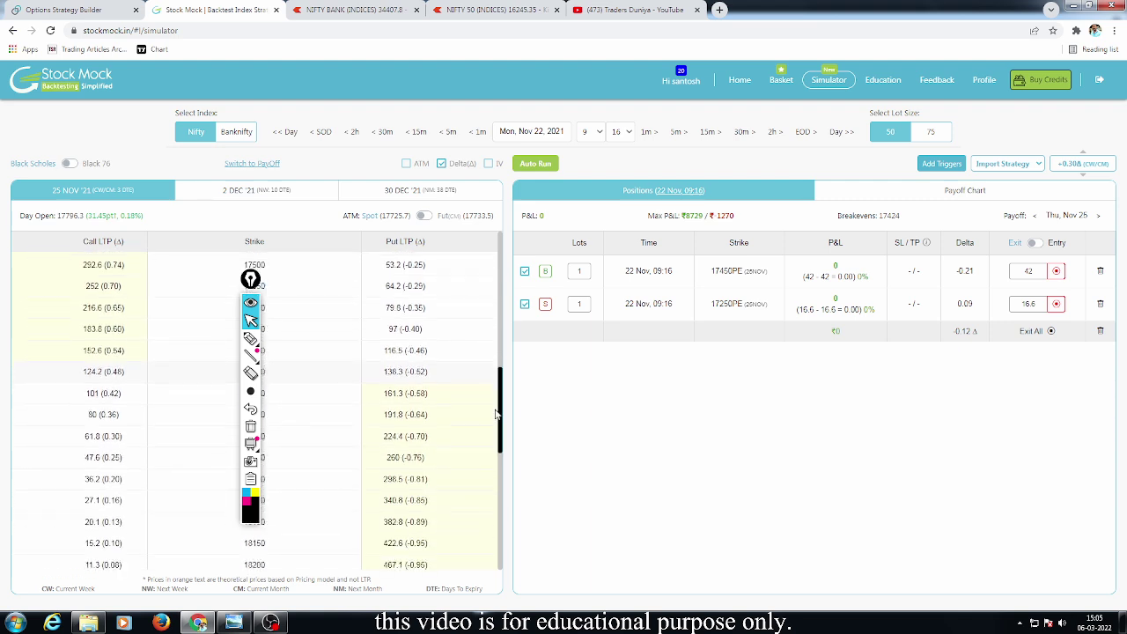
pyautogui.click(38, 480)
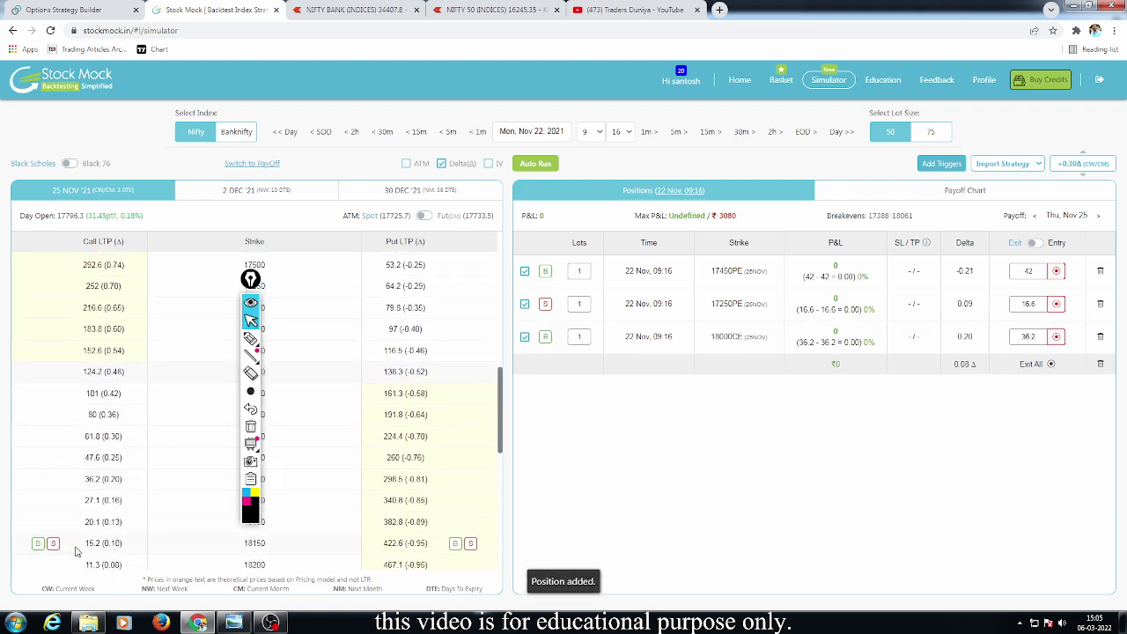
pyautogui.click(53, 543)
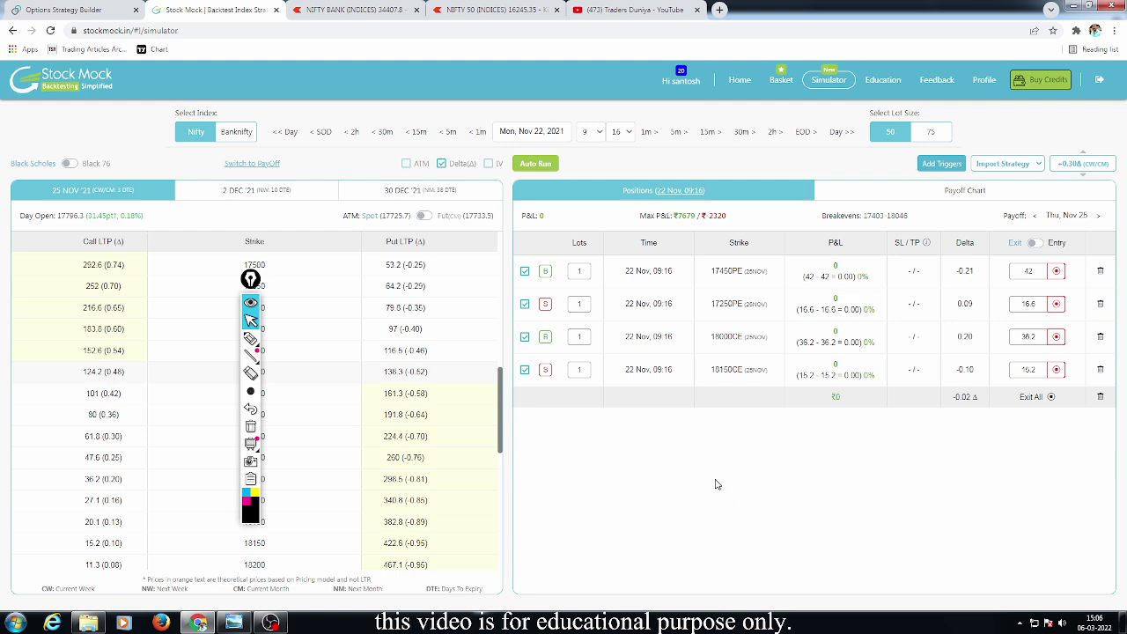
# - Show the payoff chart, stepping the simulation forward to 23 November 2021 and back to 22 November
pyautogui.click(839, 132)
pyautogui.click(938, 194)
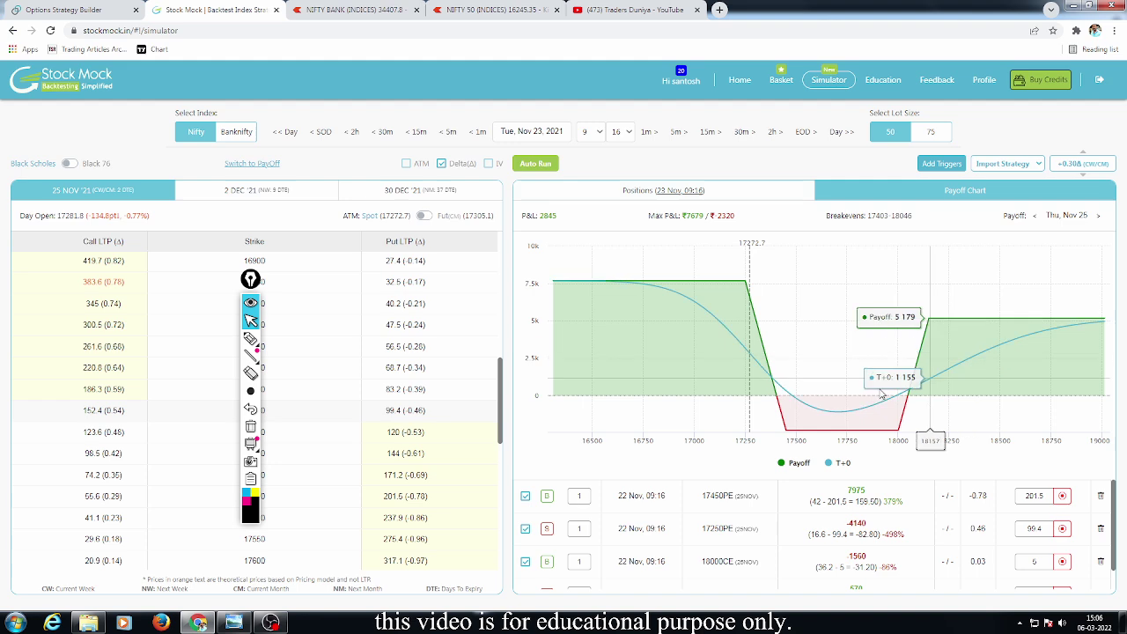
pyautogui.click(287, 133)
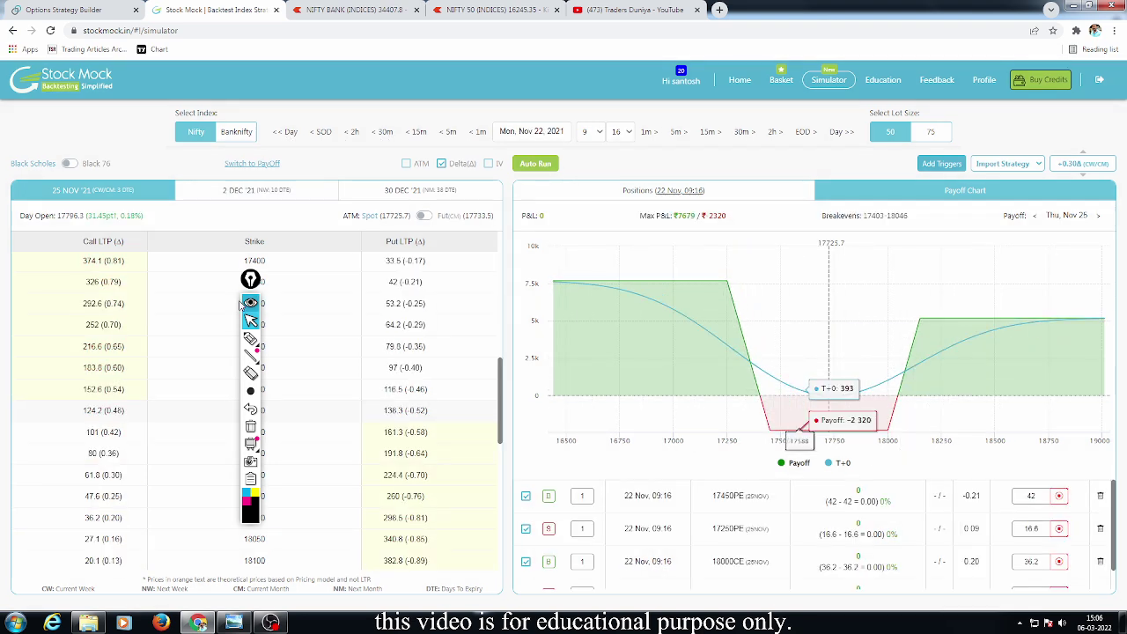
# - Mark both breakeven points on the 22 November payoff chart with the pen
pyautogui.press('p')
pyautogui.moveTo(755, 386); pyautogui.dragTo(747, 407)
pyautogui.moveTo(890, 391); pyautogui.dragTo(933, 420)
pyautogui.press('Escape')
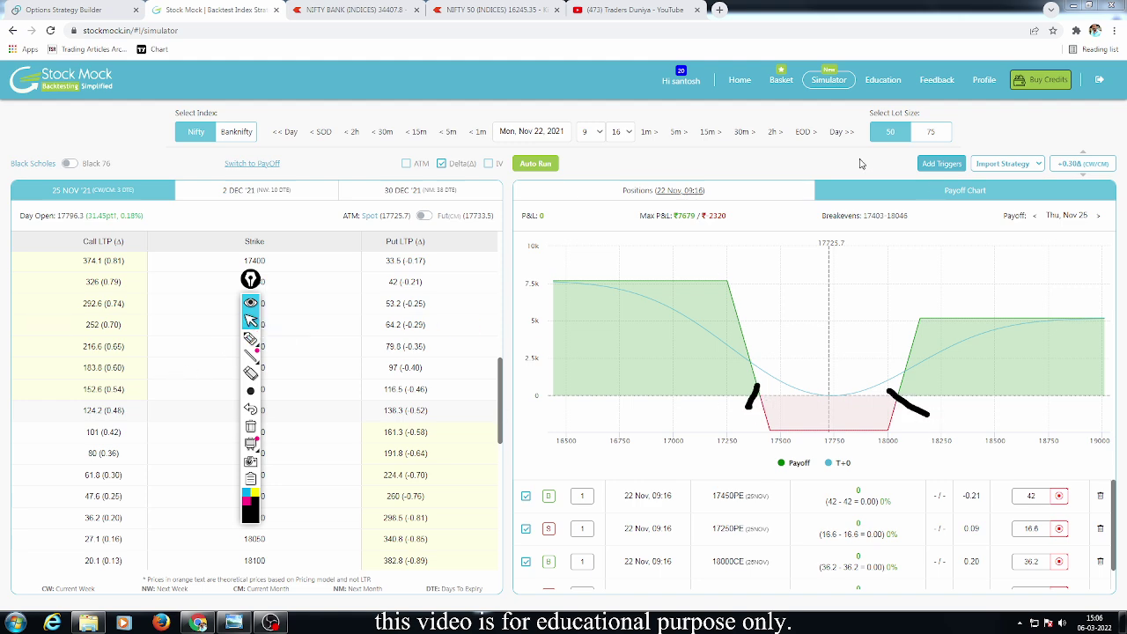
# - Advance the simulation to 23 November 2021, annotate the lower breakeven, spot price and P&L, and clear the annotations
pyautogui.click(839, 132)
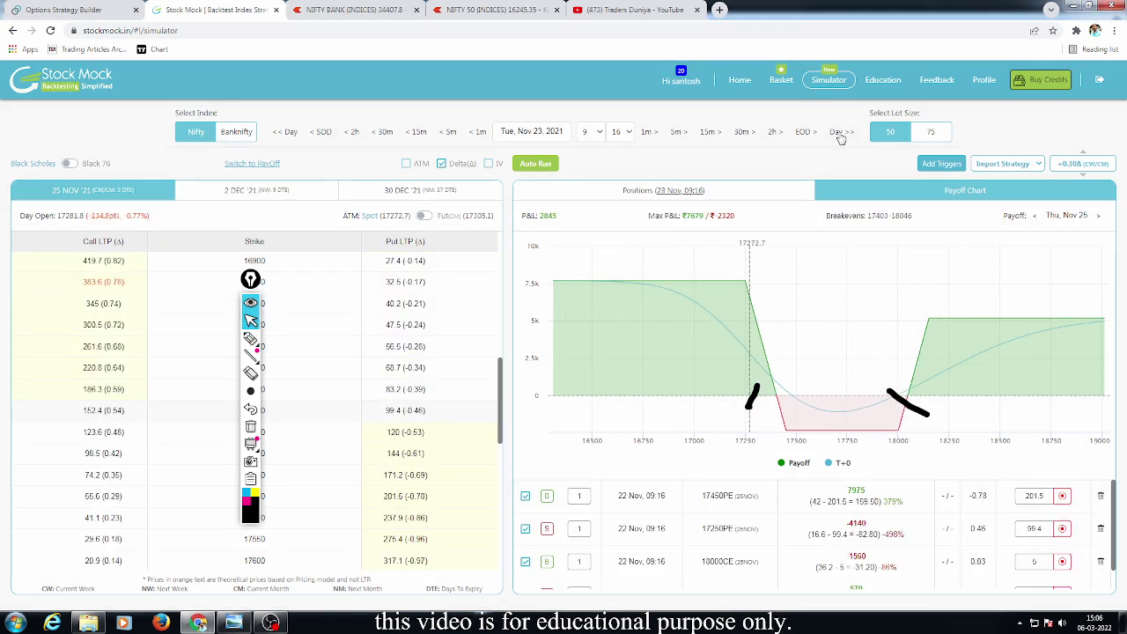
pyautogui.click(251, 430)
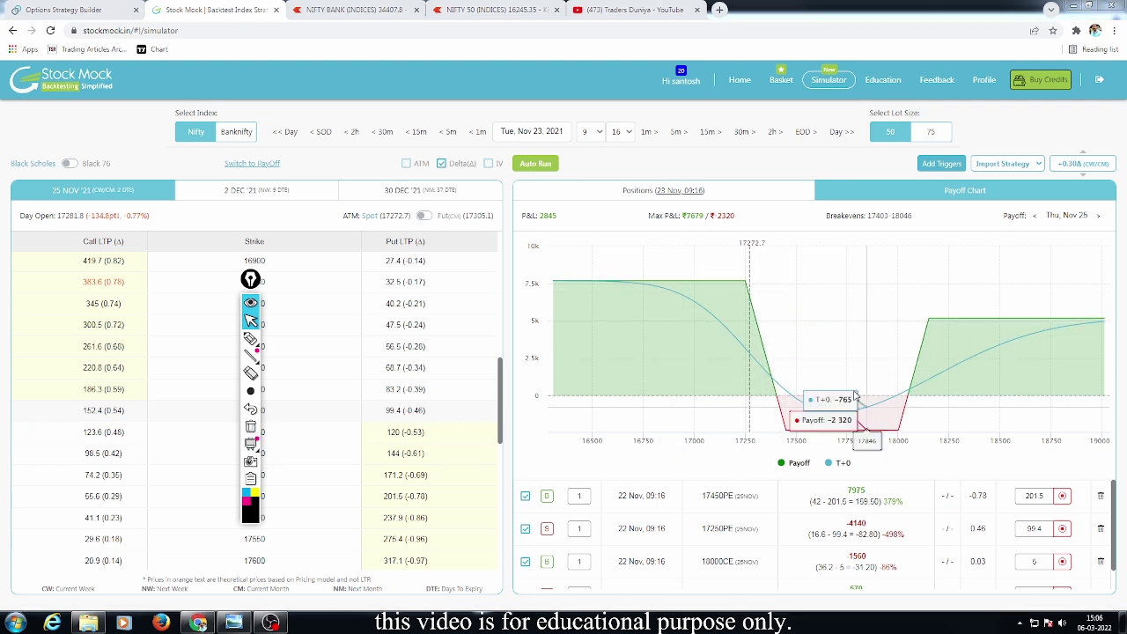
pyautogui.click(251, 338)
pyautogui.moveTo(780, 379); pyautogui.dragTo(774, 410)
pyautogui.moveTo(716, 255); pyautogui.dragTo(794, 254)
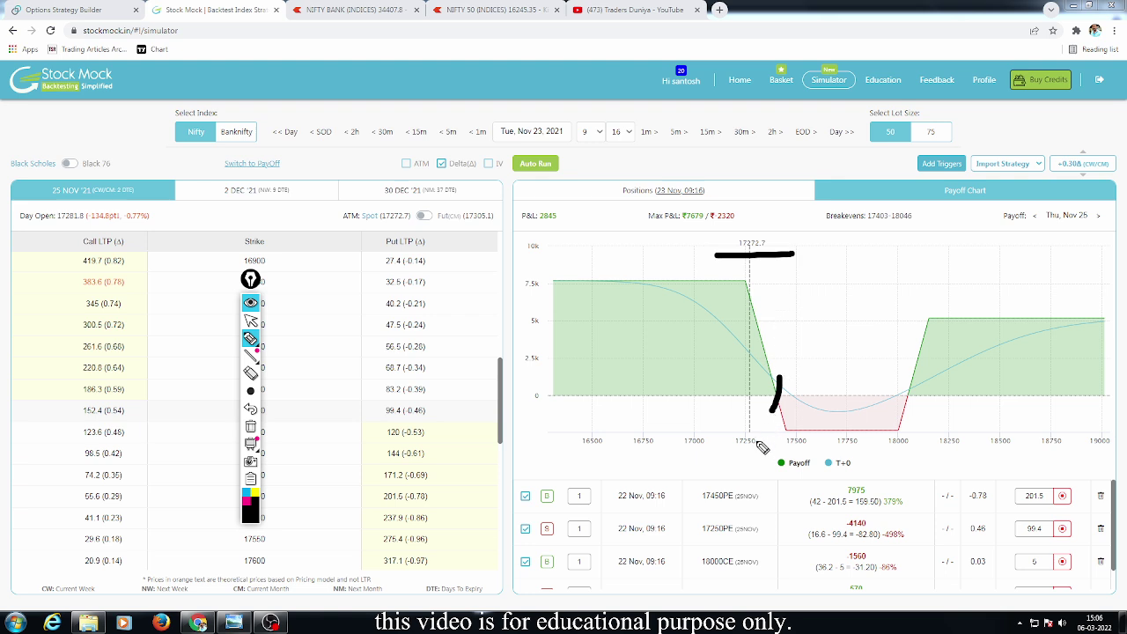
pyautogui.moveTo(564, 219)
pyautogui.mouseDown()
pyautogui.moveTo(587, 223)
pyautogui.moveTo(529, 224)
pyautogui.mouseUp()
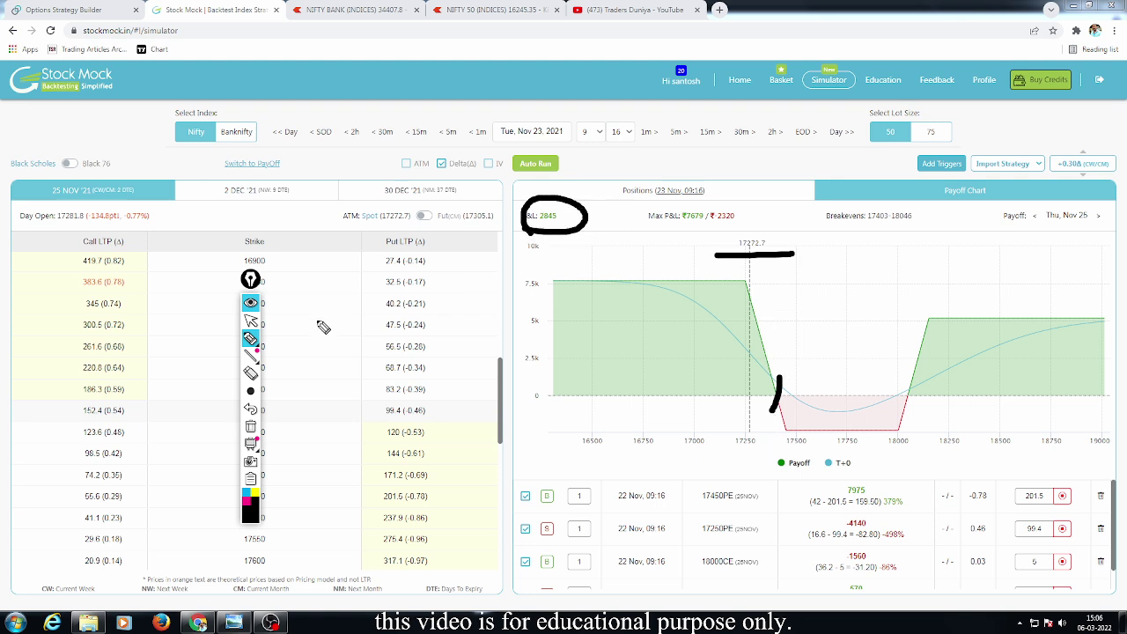
pyautogui.click(251, 323)
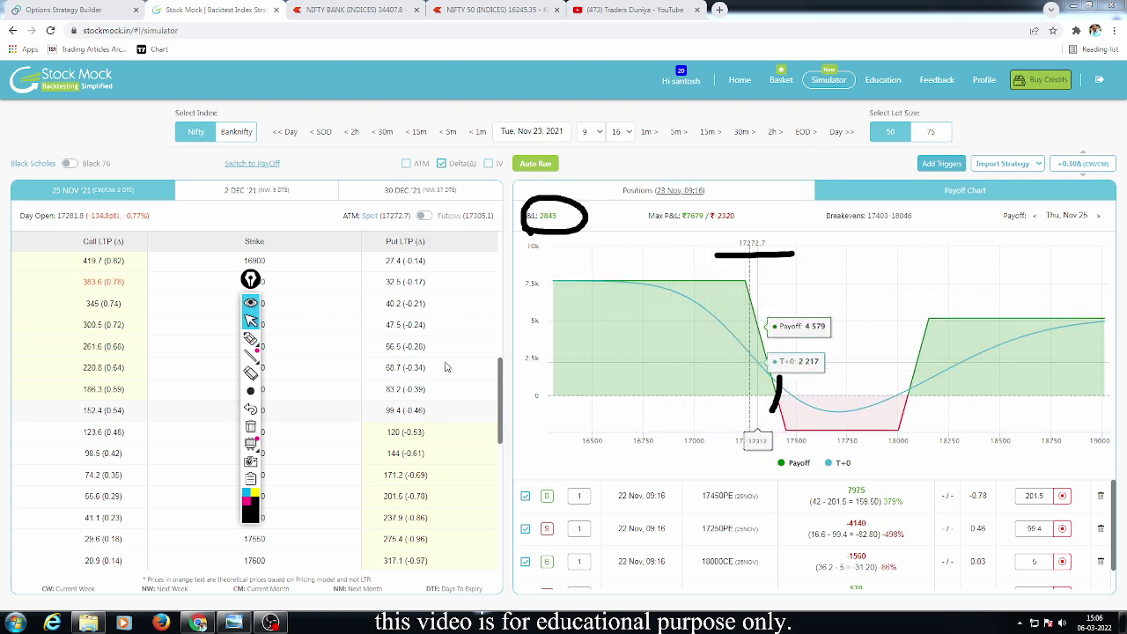
pyautogui.click(250, 426)
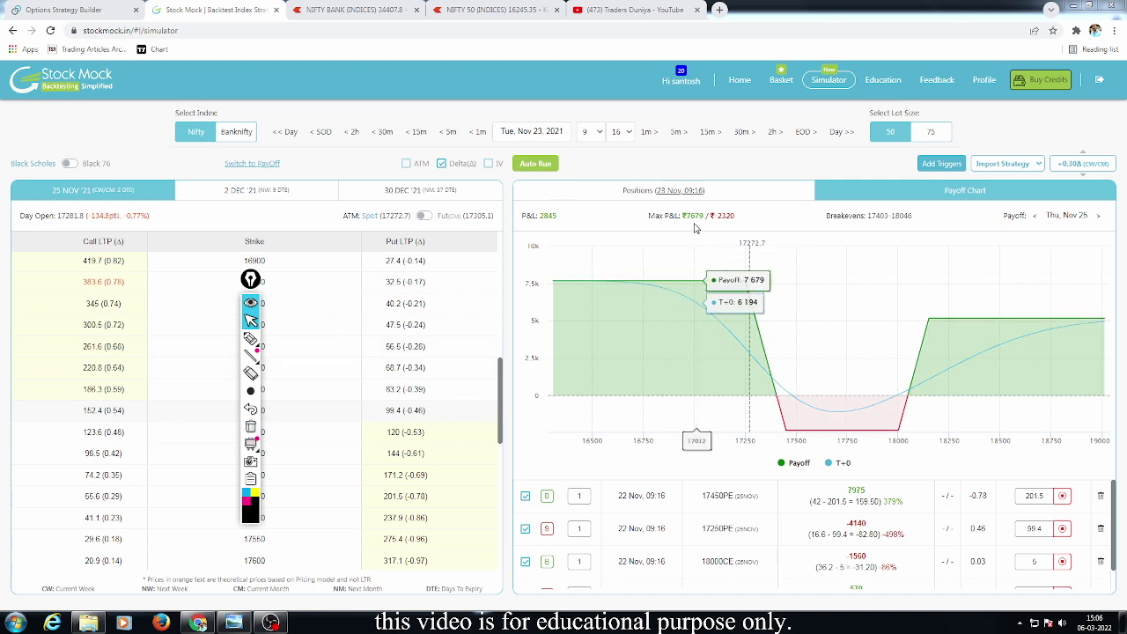
# - Underline the maximum profit figure above the 23 November payoff chart with the pen
pyautogui.click(251, 338)
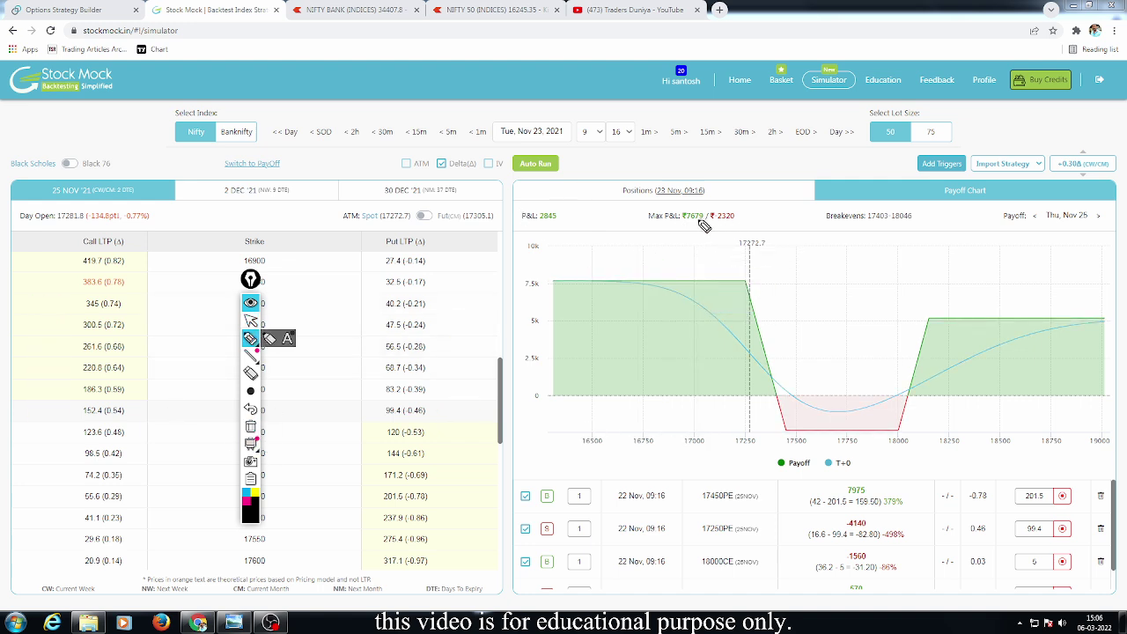
pyautogui.moveTo(678, 226); pyautogui.dragTo(710, 229)
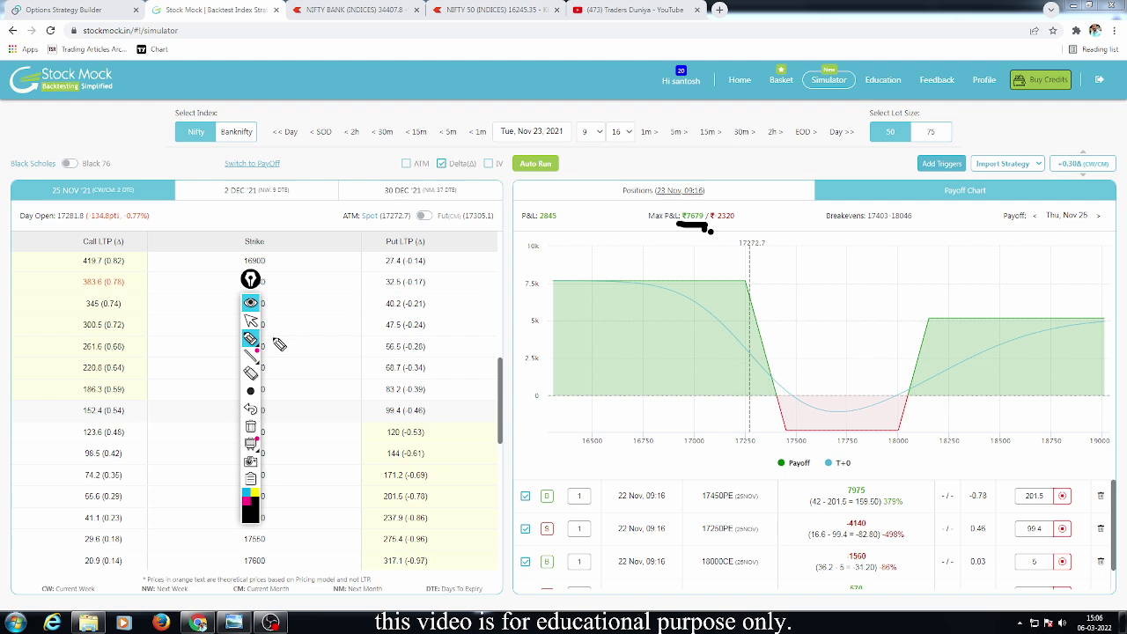
pyautogui.click(251, 322)
# - Advance the simulation to 24 November 2021, mark both breakevens and the lower profit side with the pen, and clear the annotations
pyautogui.click(847, 132)
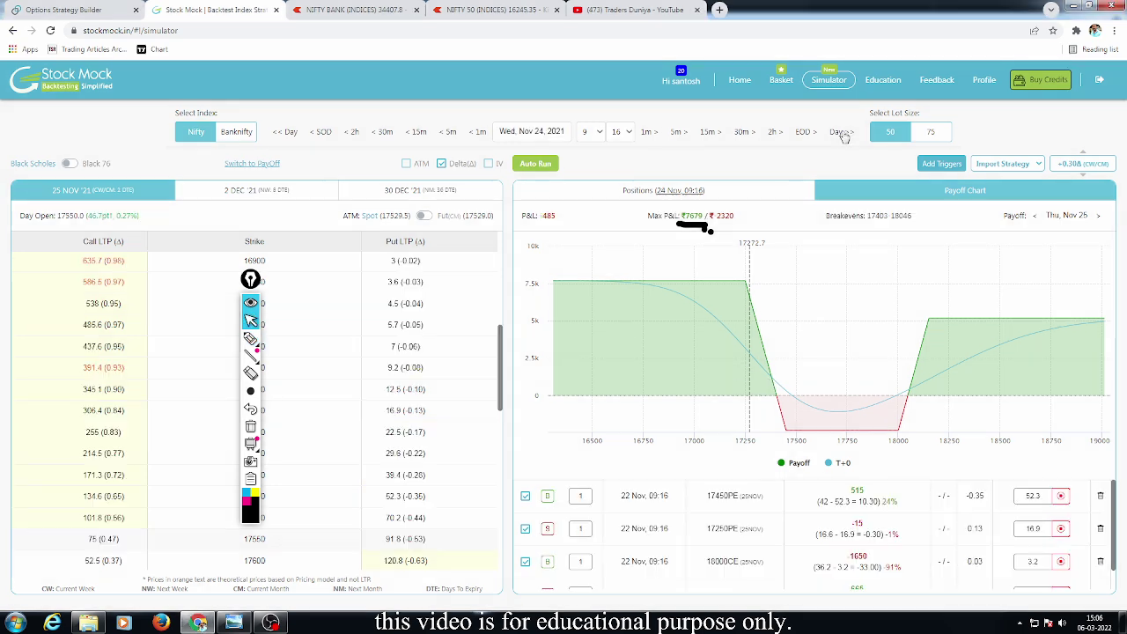
pyautogui.click(251, 338)
pyautogui.moveTo(767, 371); pyautogui.dragTo(745, 415)
pyautogui.moveTo(869, 371); pyautogui.dragTo(921, 407)
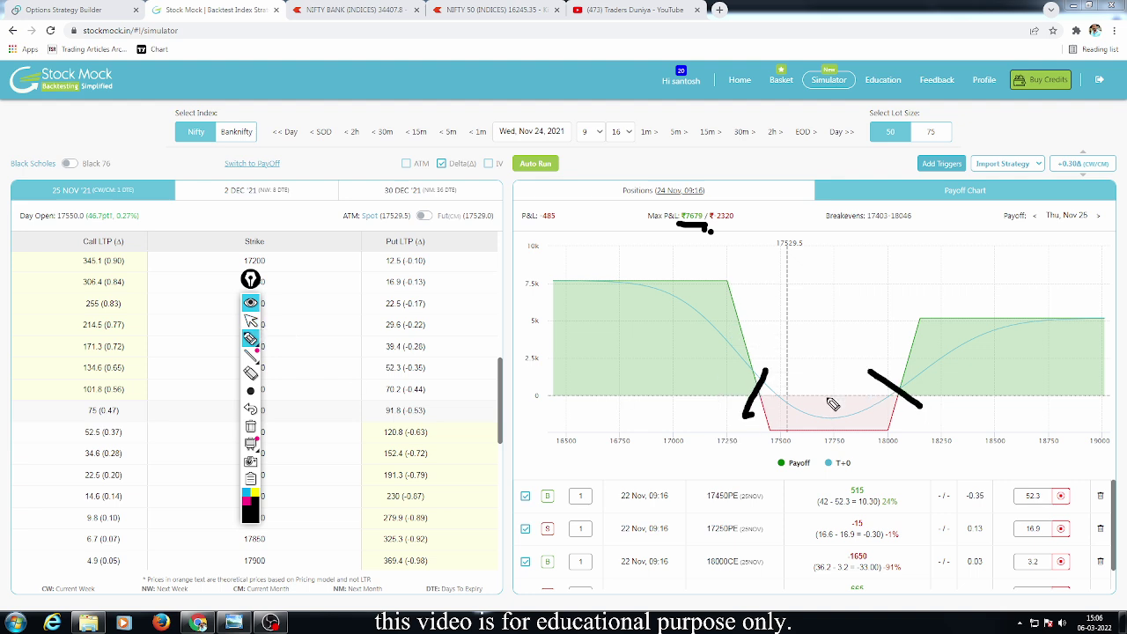
pyautogui.moveTo(763, 352)
pyautogui.mouseDown()
pyautogui.moveTo(601, 356)
pyautogui.moveTo(655, 363)
pyautogui.mouseUp()
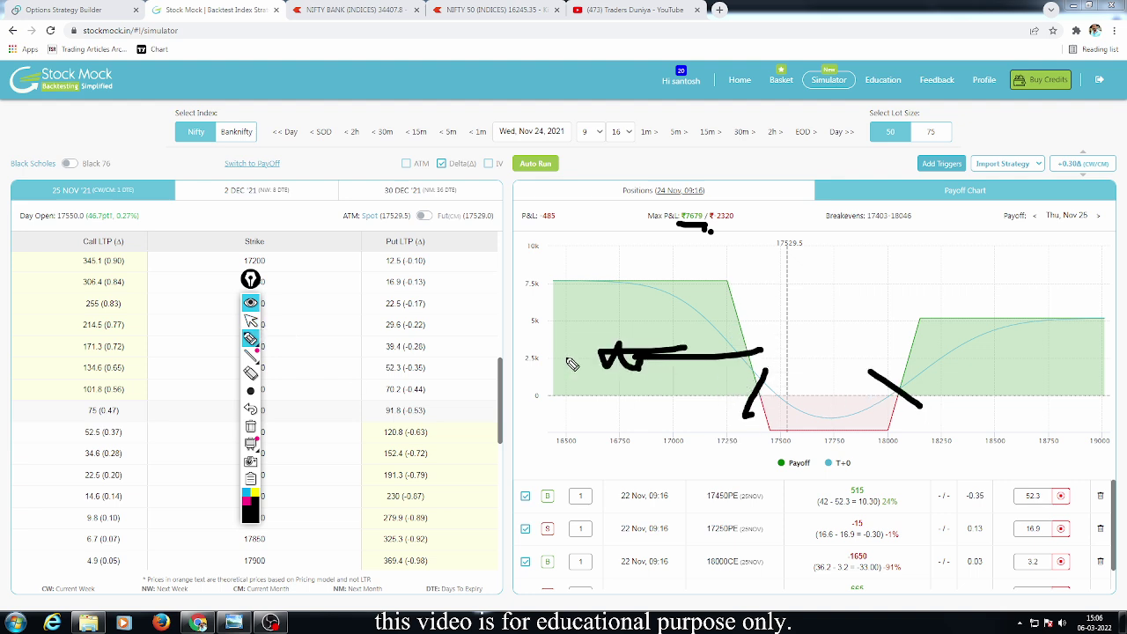
pyautogui.click(251, 427)
pyautogui.click(251, 320)
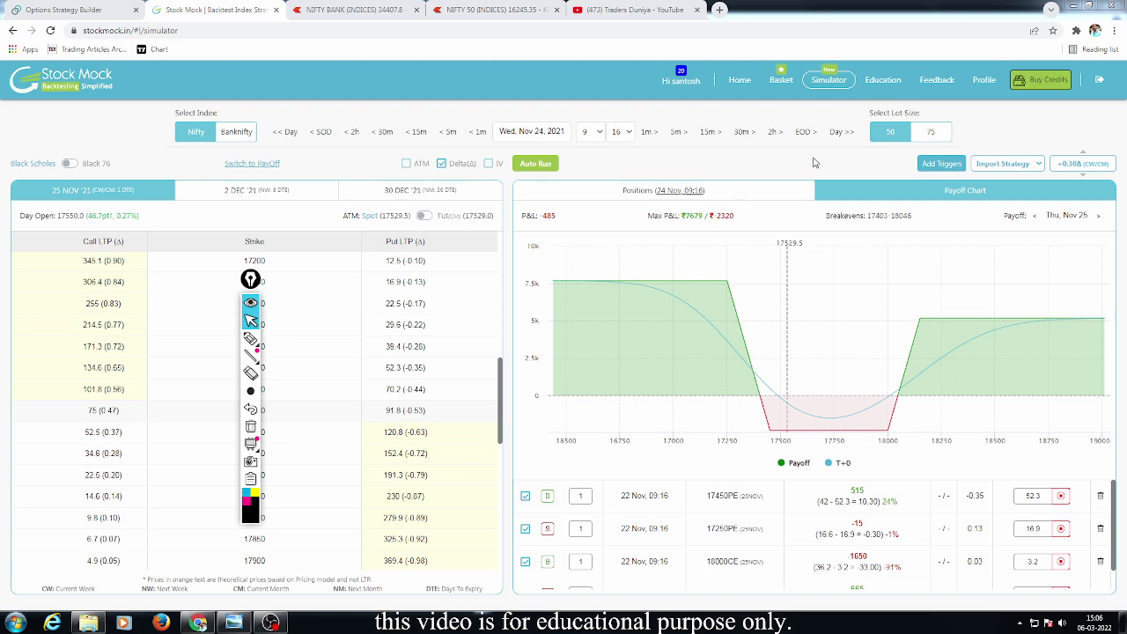
# - Advance the simulation to expiry day, 25 November 2021, and step it in two-hour increments to 15:16
pyautogui.click(838, 135)
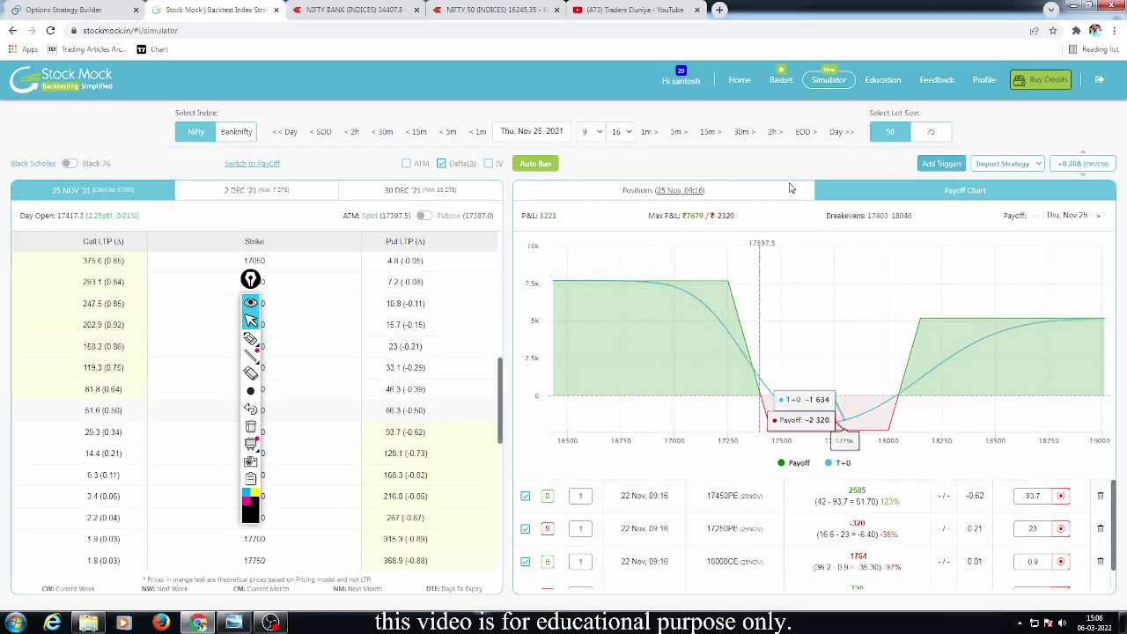
pyautogui.click(843, 139)
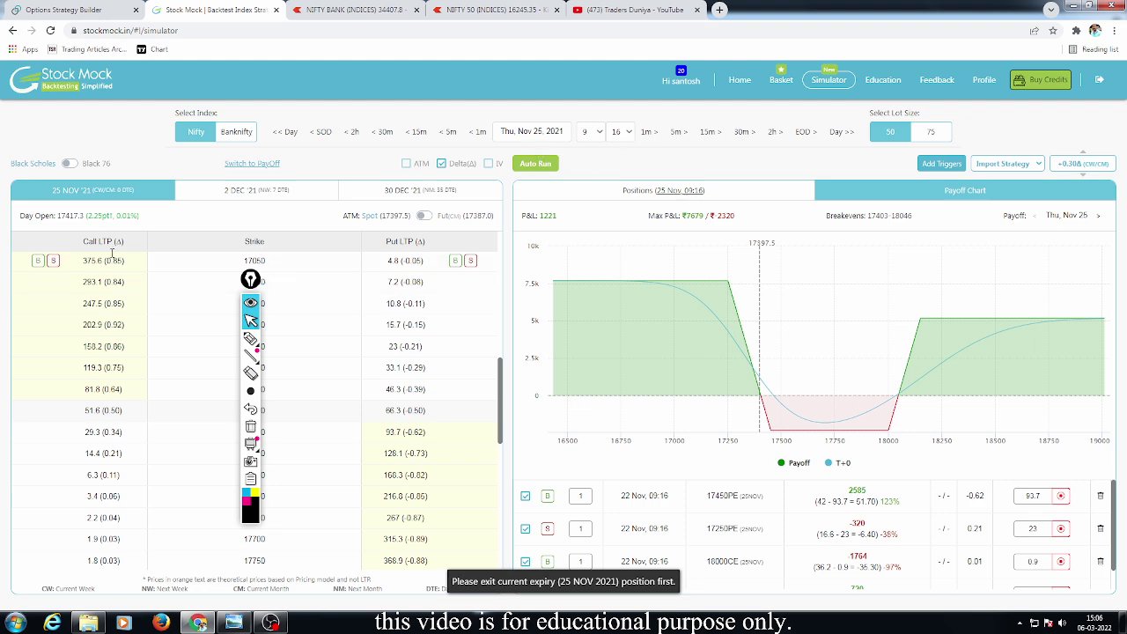
pyautogui.click(773, 133)
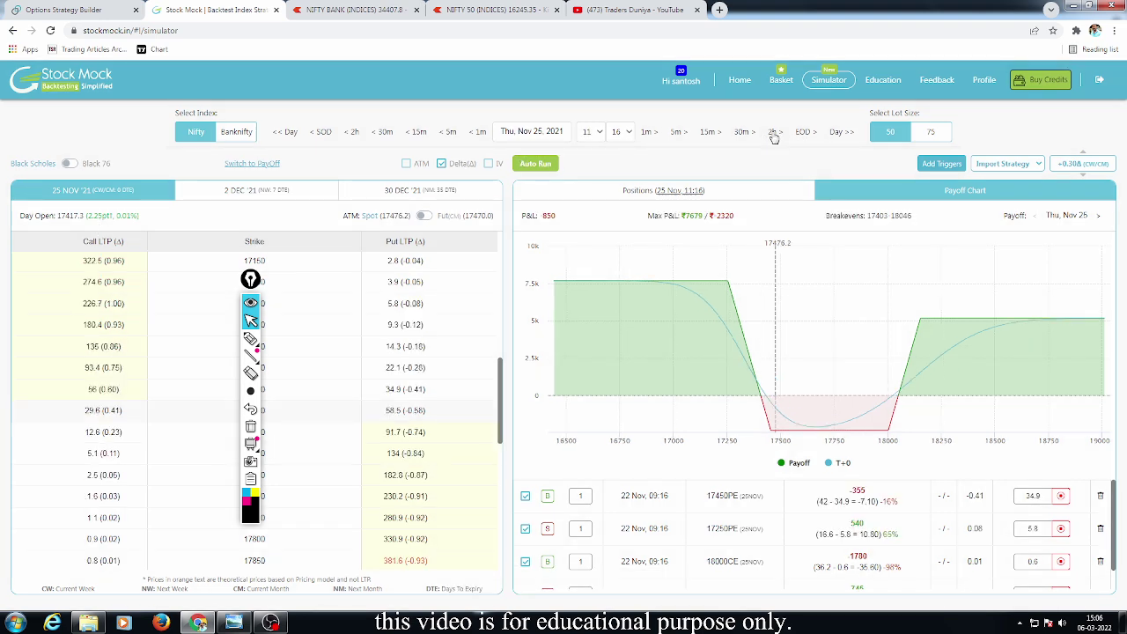
pyautogui.click(772, 133)
pyautogui.click(772, 133)
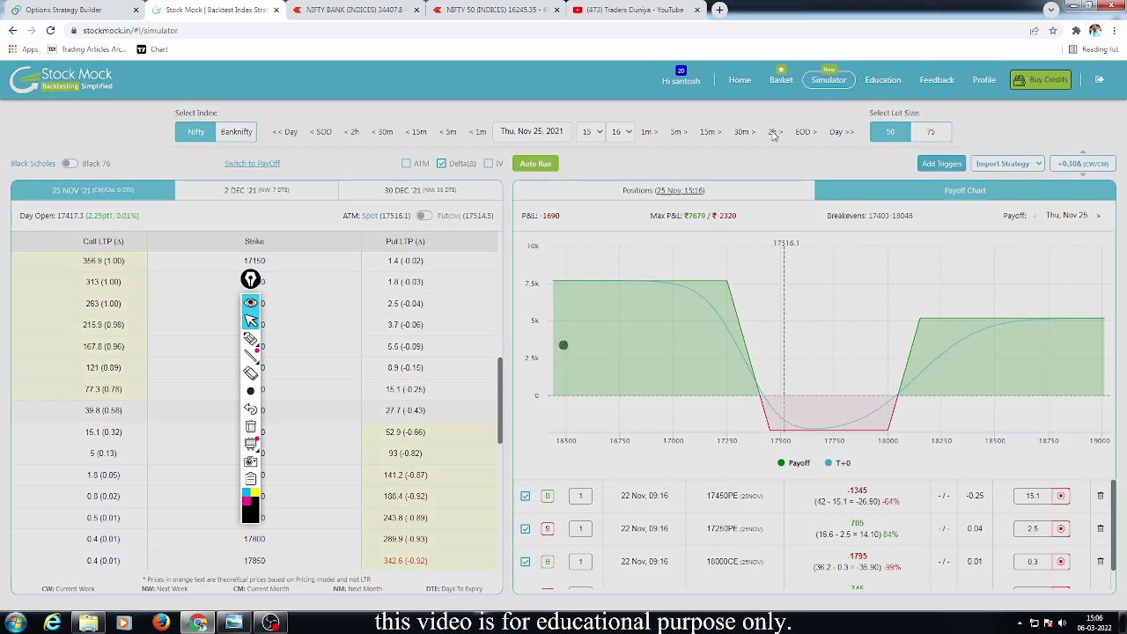
# - Annotate the strategy's P&L at expiry with the pen, then clear the annotations
pyautogui.click(251, 340)
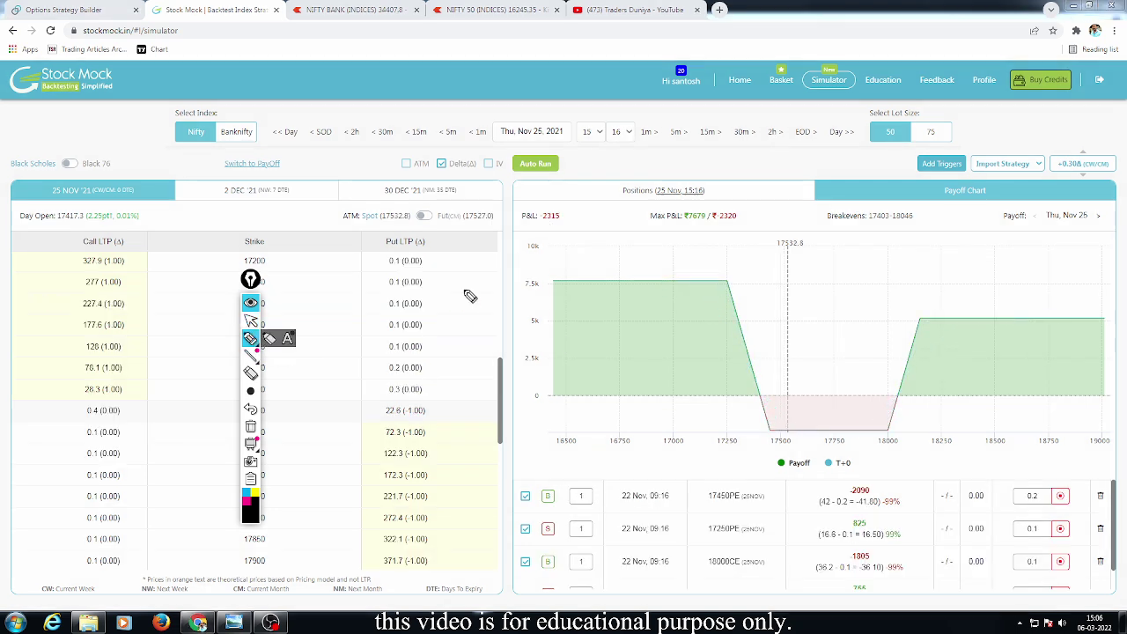
pyautogui.moveTo(529, 226)
pyautogui.mouseDown()
pyautogui.moveTo(531, 203)
pyautogui.moveTo(529, 224)
pyautogui.mouseUp()
pyautogui.moveTo(604, 256); pyautogui.dragTo(657, 287)
pyautogui.click(251, 428)
pyautogui.click(251, 321)
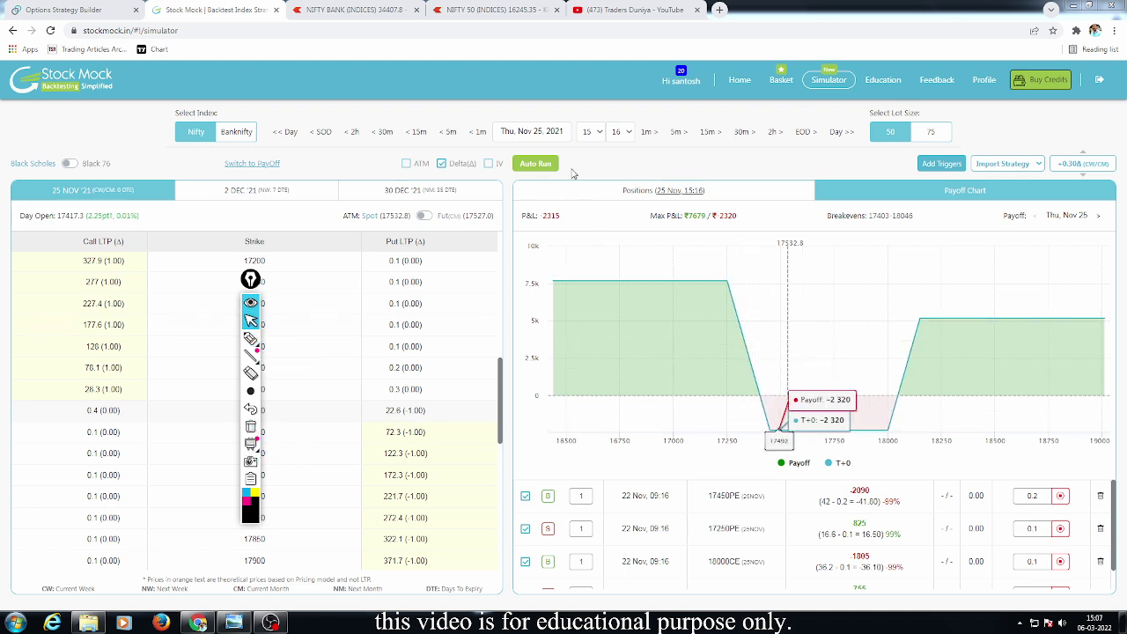
# - Rewind the simulation to 22 November 2021 at 09:16
pyautogui.click(356, 134)
pyautogui.click(358, 134)
pyautogui.click(357, 134)
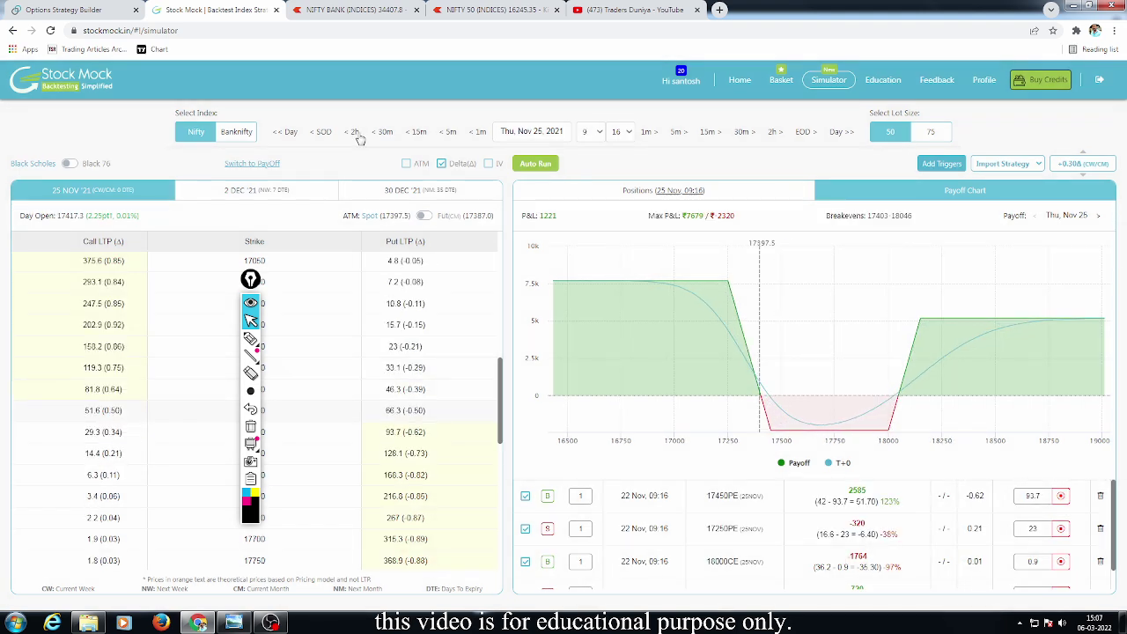
pyautogui.click(292, 138)
pyautogui.click(291, 138)
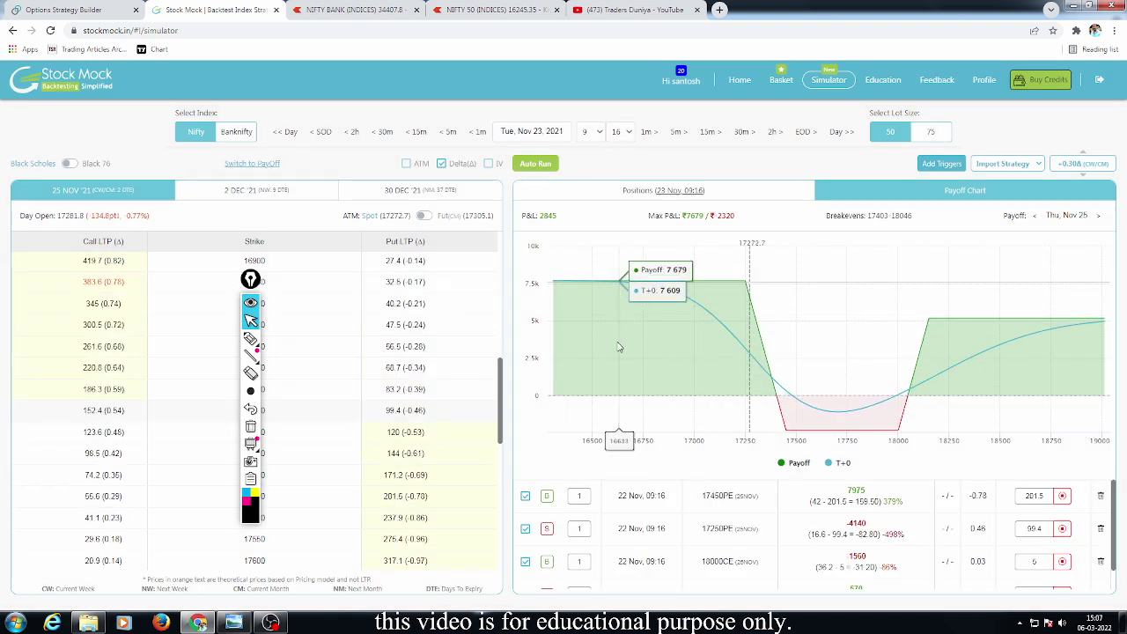
pyautogui.click(294, 137)
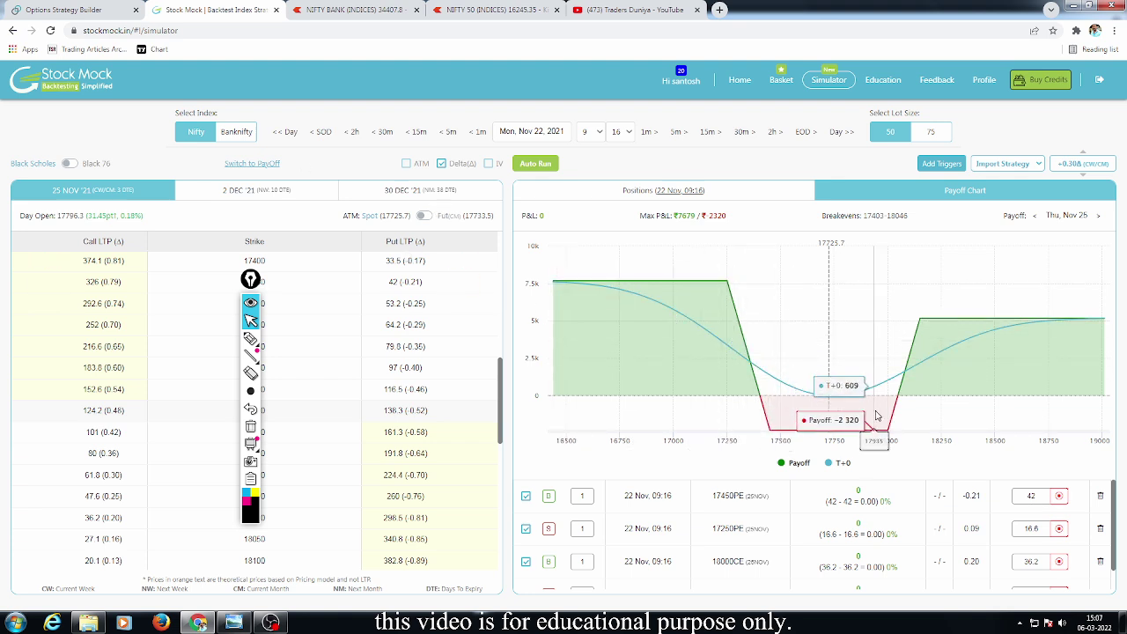
# - Set the sold 17250 PE and sold 18150 CE positions to 2 lots each and show the payoff chart
pyautogui.click(687, 192)
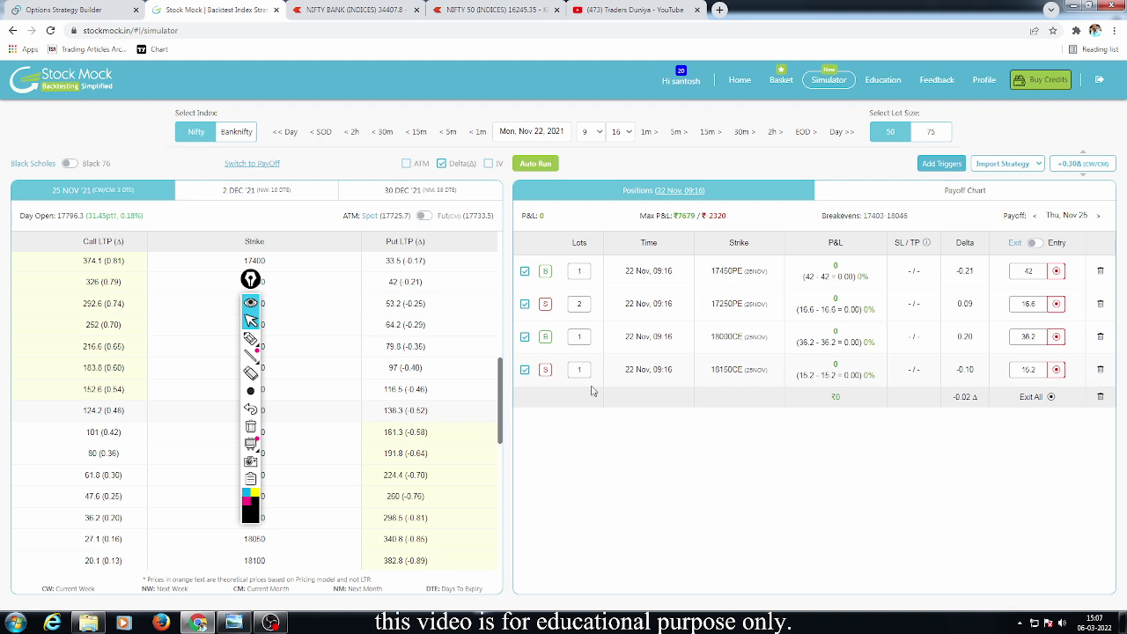
pyautogui.press('BackSpace')
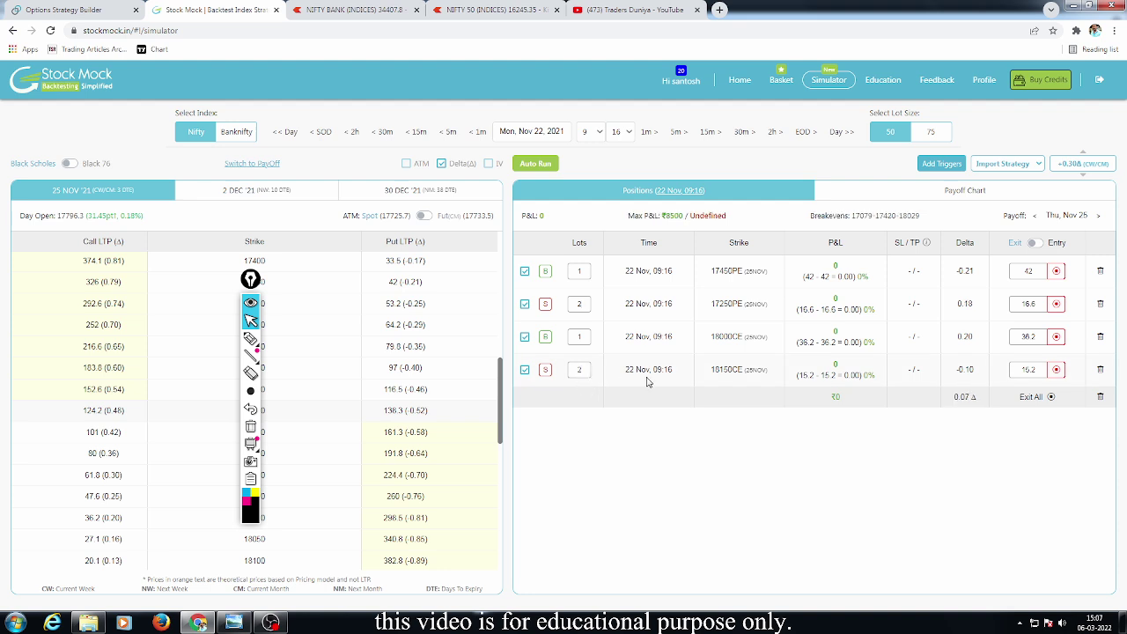
pyautogui.click(973, 192)
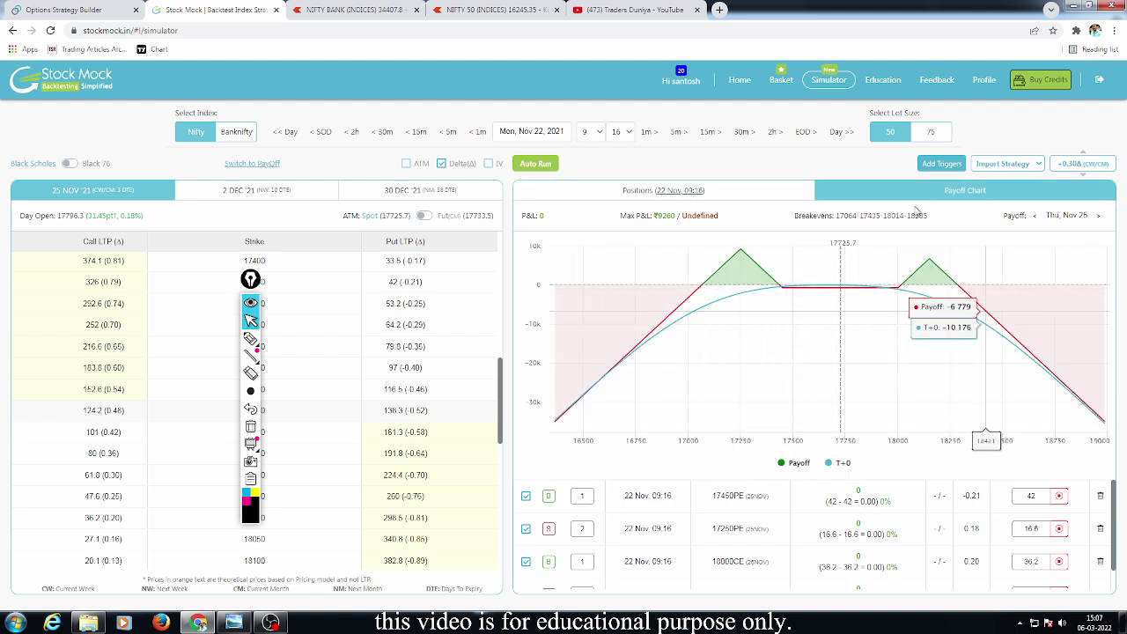
# - Advance the simulation to 23 November 2021, annotate the outer breakevens, loss slopes and P&L, and clear the annotations
pyautogui.click(841, 132)
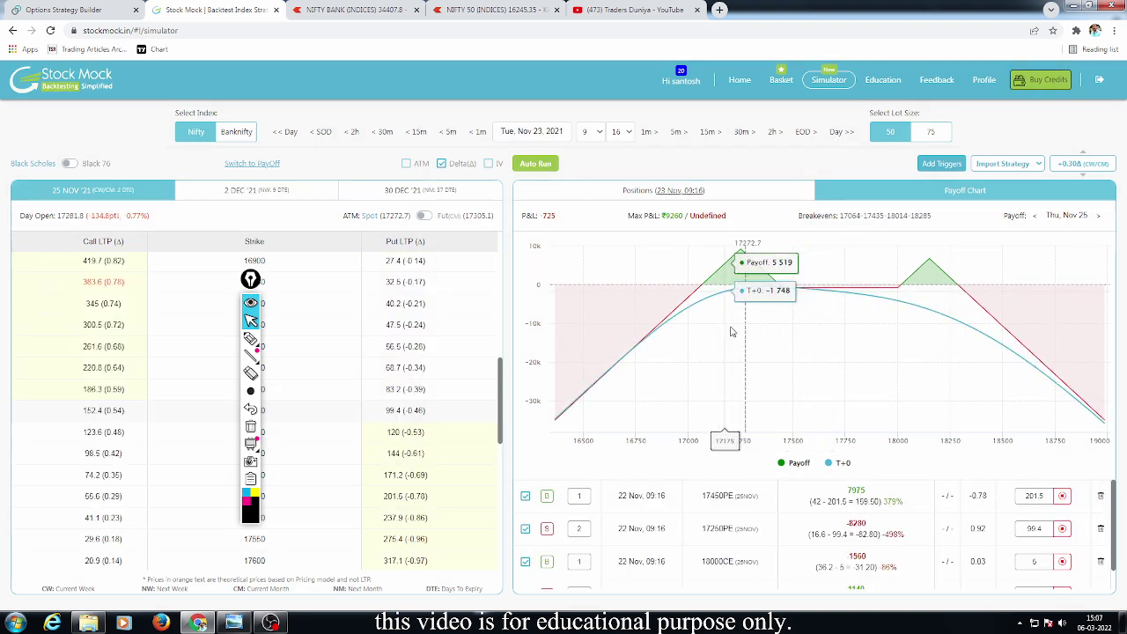
pyautogui.click(251, 339)
pyautogui.moveTo(692, 271)
pyautogui.mouseDown()
pyautogui.moveTo(710, 302)
pyautogui.moveTo(604, 346)
pyautogui.mouseUp()
pyautogui.moveTo(973, 269); pyautogui.dragTo(945, 318)
pyautogui.moveTo(989, 297); pyautogui.dragTo(1030, 337)
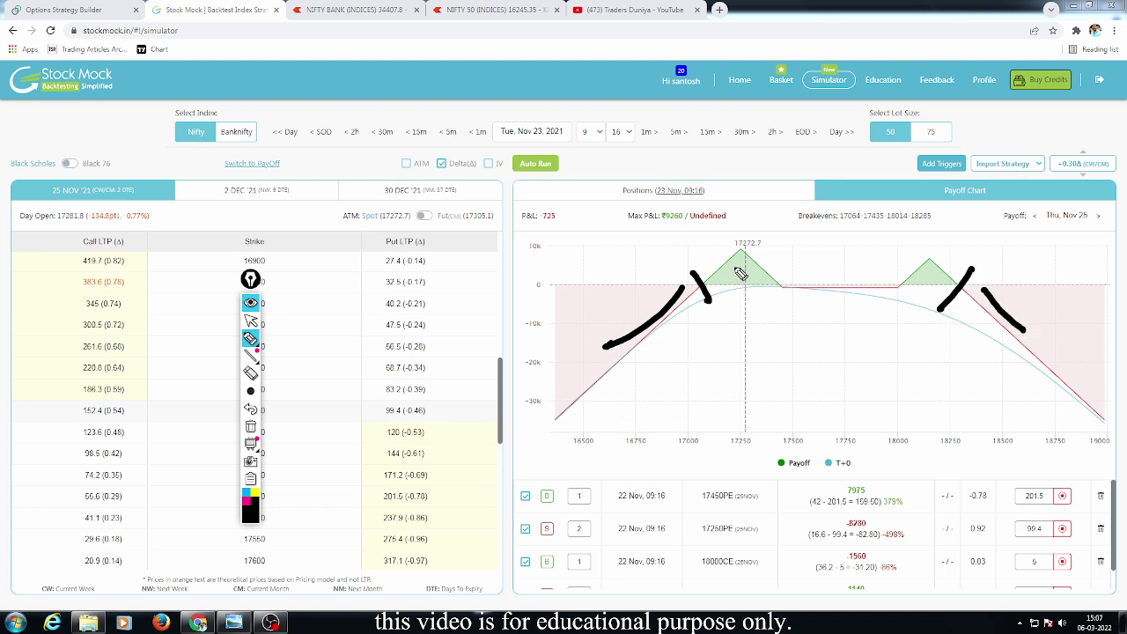
pyautogui.moveTo(532, 228); pyautogui.dragTo(567, 230)
pyautogui.click(250, 427)
pyautogui.click(251, 320)
# - Advance the two-lot sell variation through 24 November to 25 November 2021 at 15:16
pyautogui.click(843, 136)
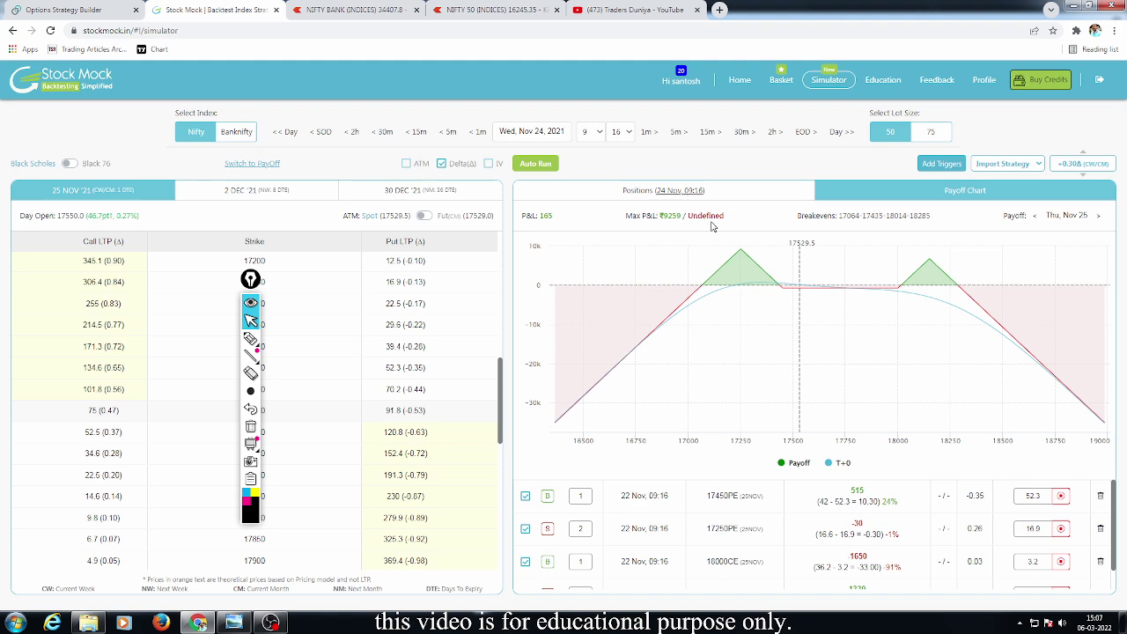
pyautogui.click(841, 133)
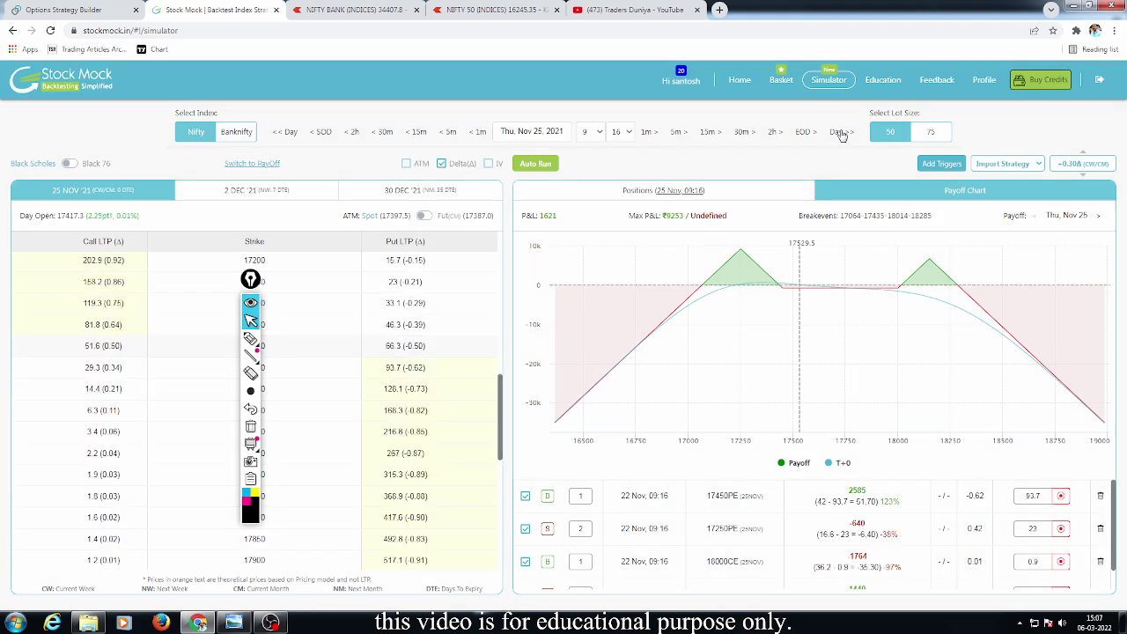
pyautogui.click(843, 134)
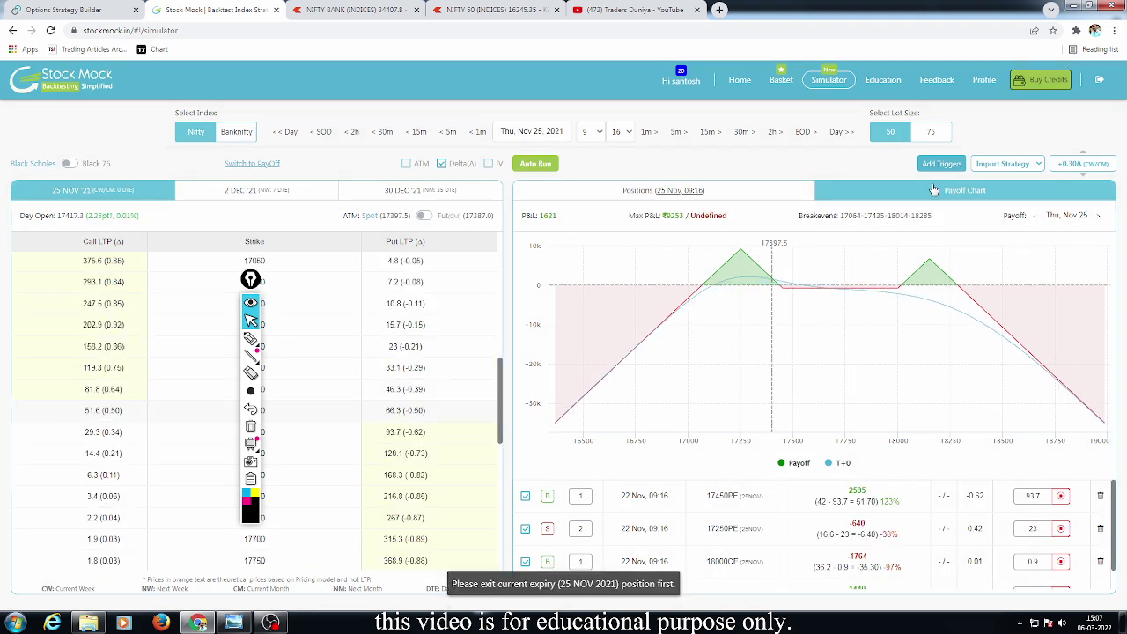
pyautogui.click(774, 138)
pyautogui.click(774, 138)
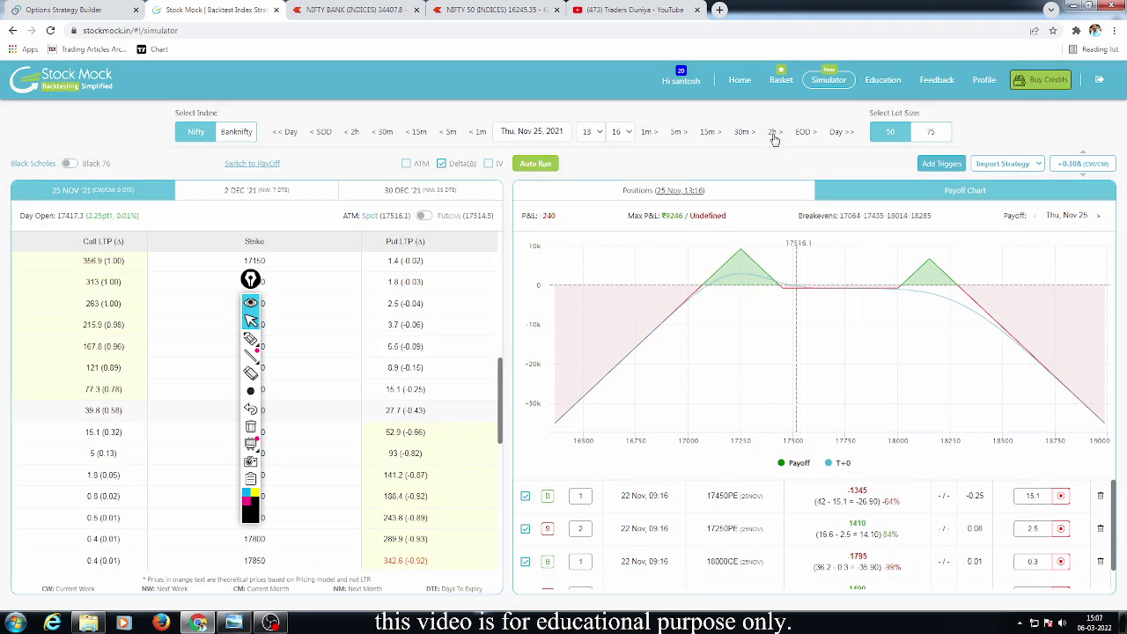
pyautogui.click(774, 138)
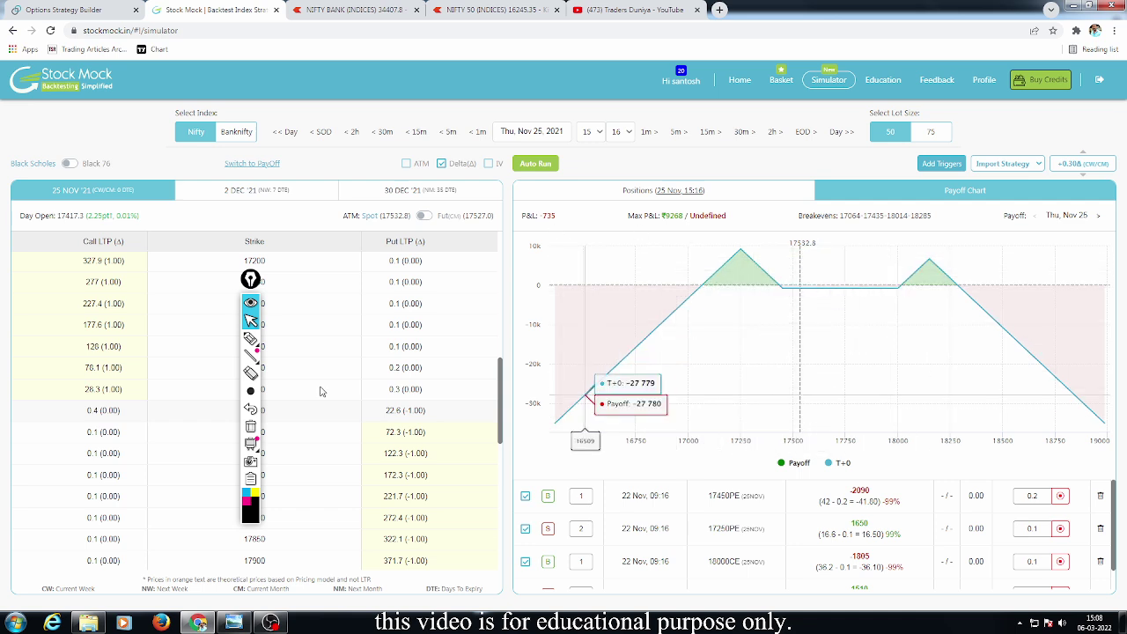
# - Delete all positions of the 25 November strategy from the positions list
pyautogui.scroll(-1, 995, 524)
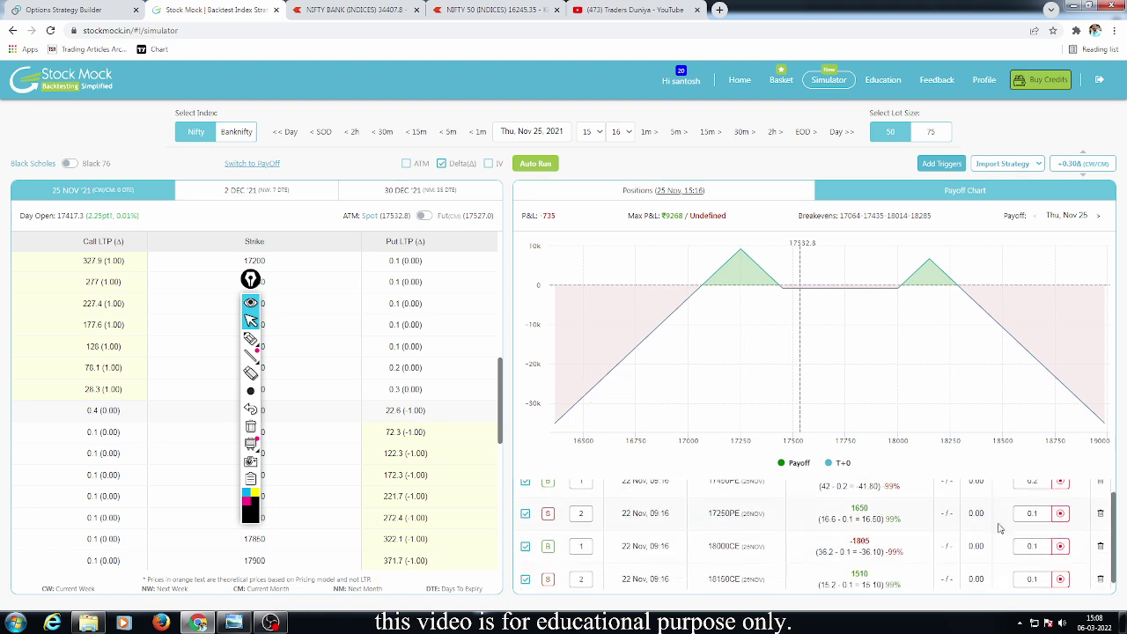
pyautogui.click(637, 194)
pyautogui.click(1101, 397)
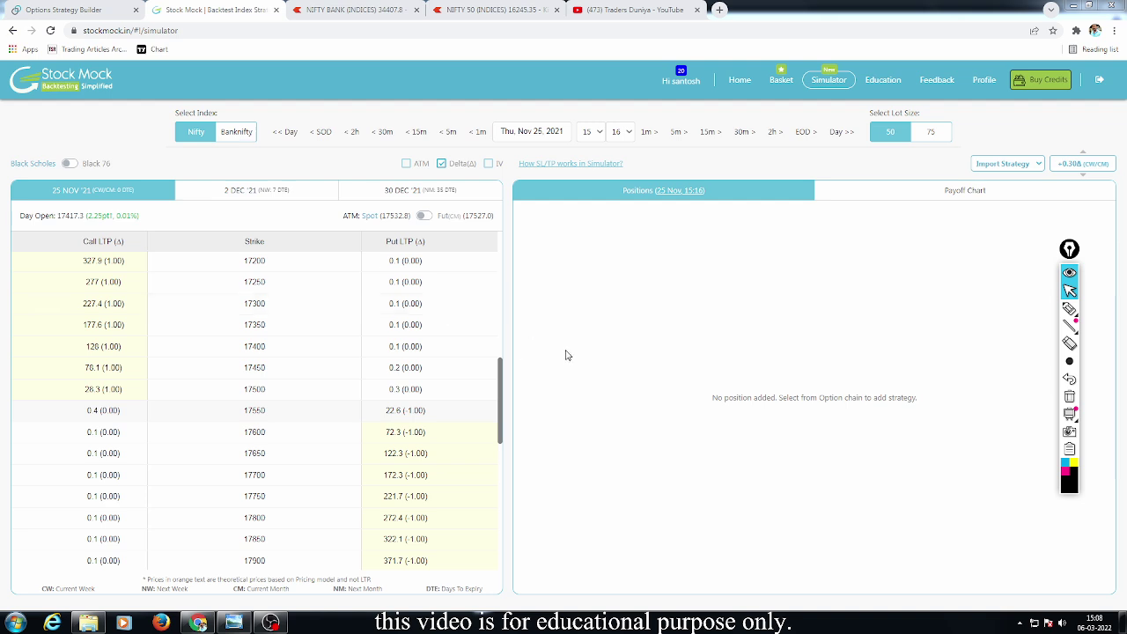
# - Set the simulation date and time to 22 November 2021 at 09:16
pyautogui.click(560, 131)
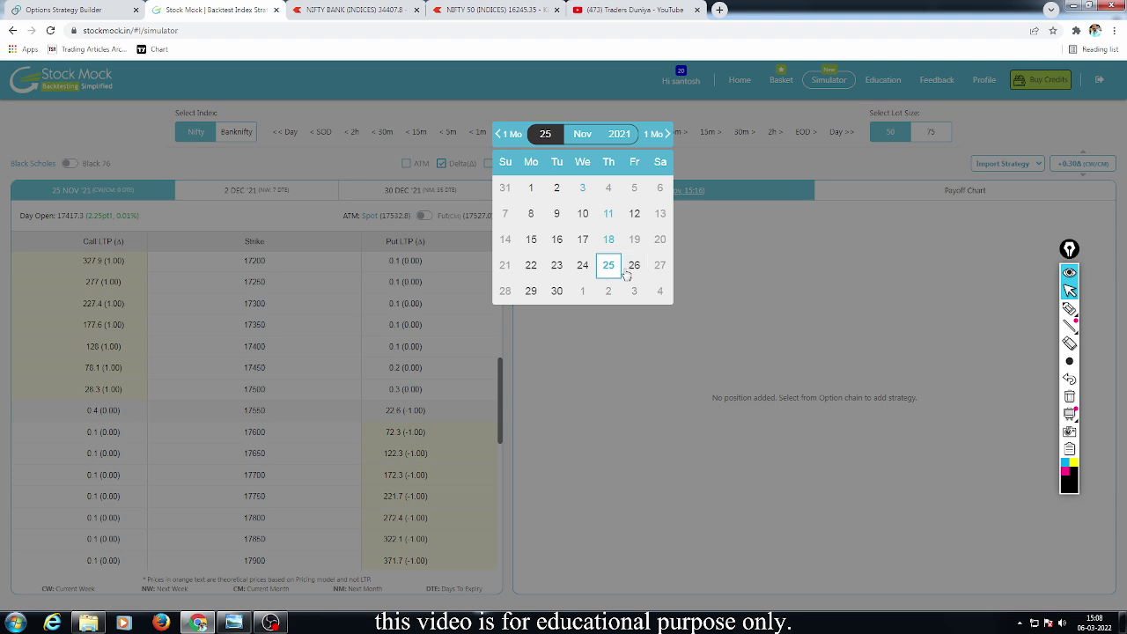
pyautogui.click(532, 266)
pyautogui.click(599, 133)
pyautogui.click(592, 147)
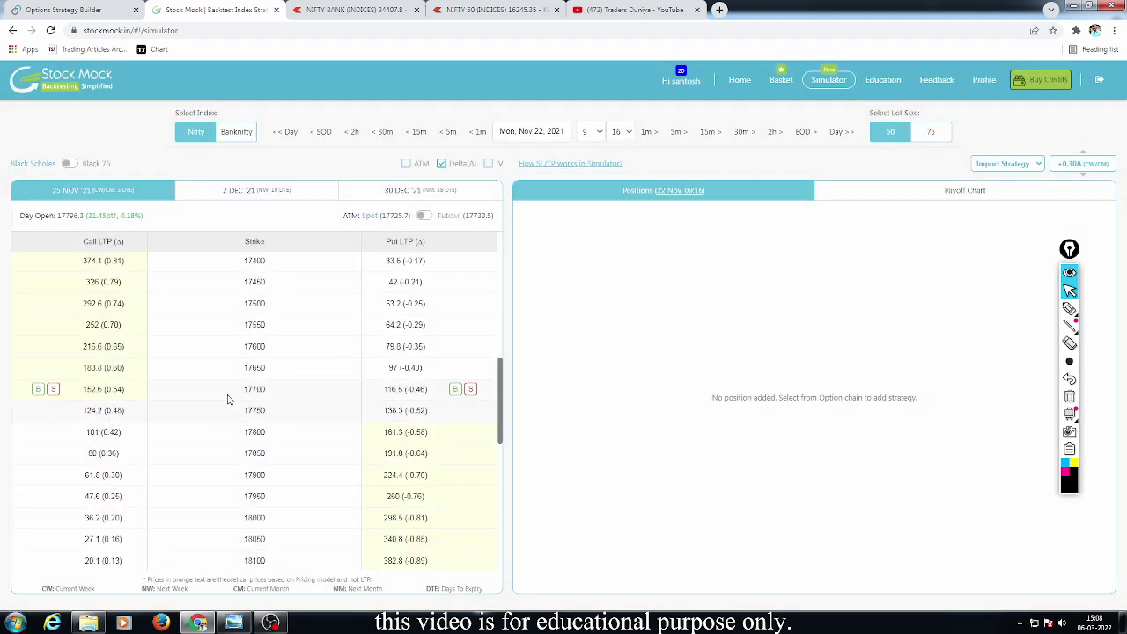
# - Handwrite "20 CE", "20 PE" and "Buy" over the empty positions area with the pen
pyautogui.click(1069, 308)
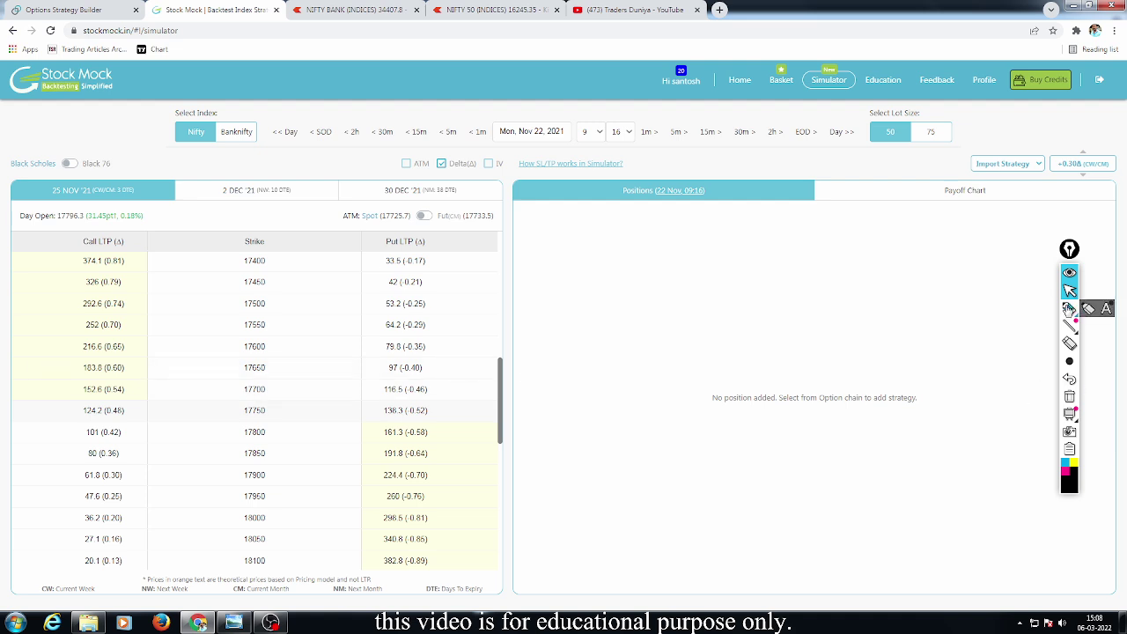
pyautogui.moveTo(1069, 325)
pyautogui.moveTo(606, 291); pyautogui.dragTo(701, 309)
pyautogui.moveTo(805, 296)
pyautogui.mouseDown()
pyautogui.moveTo(875, 294)
pyautogui.moveTo(896, 322)
pyautogui.moveTo(922, 319)
pyautogui.mouseUp()
pyautogui.moveTo(606, 385)
pyautogui.mouseDown()
pyautogui.moveTo(625, 420)
pyautogui.moveTo(657, 415)
pyautogui.mouseUp()
pyautogui.moveTo(687, 385); pyautogui.dragTo(686, 385)
pyautogui.moveTo(764, 381); pyautogui.dragTo(807, 380)
pyautogui.moveTo(872, 370)
pyautogui.mouseDown()
pyautogui.moveTo(855, 397)
pyautogui.moveTo(877, 405)
pyautogui.mouseUp()
pyautogui.moveTo(902, 398); pyautogui.dragTo(903, 399)
pyautogui.moveTo(673, 485); pyautogui.dragTo(679, 524)
pyautogui.moveTo(719, 492); pyautogui.dragTo(795, 538)
pyautogui.click(824, 518)
# - Handwrite "10 CE", "10 PE" and "Sell" over the option chain, and underline both the Sell and Buy notes
pyautogui.moveTo(181, 315)
pyautogui.mouseDown()
pyautogui.moveTo(188, 355)
pyautogui.moveTo(227, 328)
pyautogui.mouseUp()
pyautogui.moveTo(362, 303)
pyautogui.mouseDown()
pyautogui.moveTo(361, 345)
pyautogui.moveTo(444, 340)
pyautogui.mouseUp()
pyautogui.moveTo(449, 304)
pyautogui.mouseDown()
pyautogui.moveTo(421, 326)
pyautogui.moveTo(454, 335)
pyautogui.mouseUp()
pyautogui.moveTo(187, 404)
pyautogui.mouseDown()
pyautogui.moveTo(199, 447)
pyautogui.moveTo(268, 421)
pyautogui.mouseUp()
pyautogui.moveTo(338, 407); pyautogui.dragTo(354, 460)
pyautogui.moveTo(338, 408)
pyautogui.mouseDown()
pyautogui.moveTo(364, 394)
pyautogui.moveTo(379, 407)
pyautogui.mouseUp()
pyautogui.moveTo(421, 393); pyautogui.dragTo(412, 421)
pyautogui.moveTo(296, 511); pyautogui.dragTo(269, 562)
pyautogui.moveTo(345, 537)
pyautogui.mouseDown()
pyautogui.moveTo(335, 539)
pyautogui.moveTo(372, 516)
pyautogui.moveTo(397, 544)
pyautogui.mouseUp()
pyautogui.moveTo(426, 497); pyautogui.dragTo(426, 539)
pyautogui.moveTo(321, 571); pyautogui.dragTo(482, 559)
pyautogui.moveTo(636, 564); pyautogui.dragTo(815, 558)
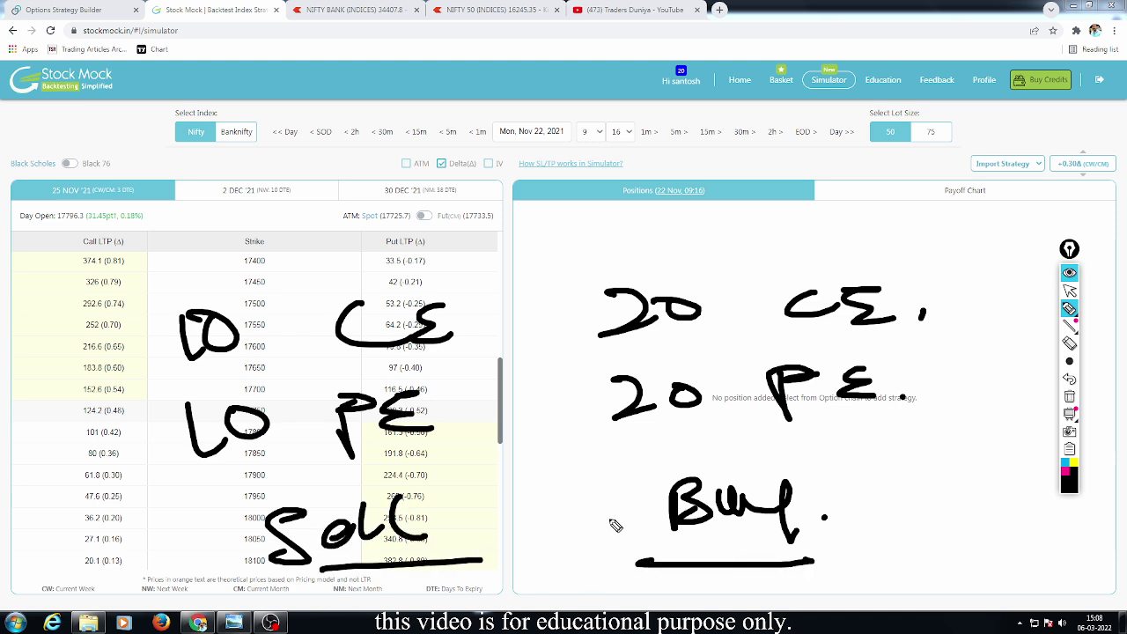
# - Draw a rising arrow above the Buy notes, then clear all annotations
pyautogui.moveTo(580, 183)
pyautogui.mouseDown()
pyautogui.moveTo(773, 151)
pyautogui.moveTo(819, 159)
pyautogui.mouseUp()
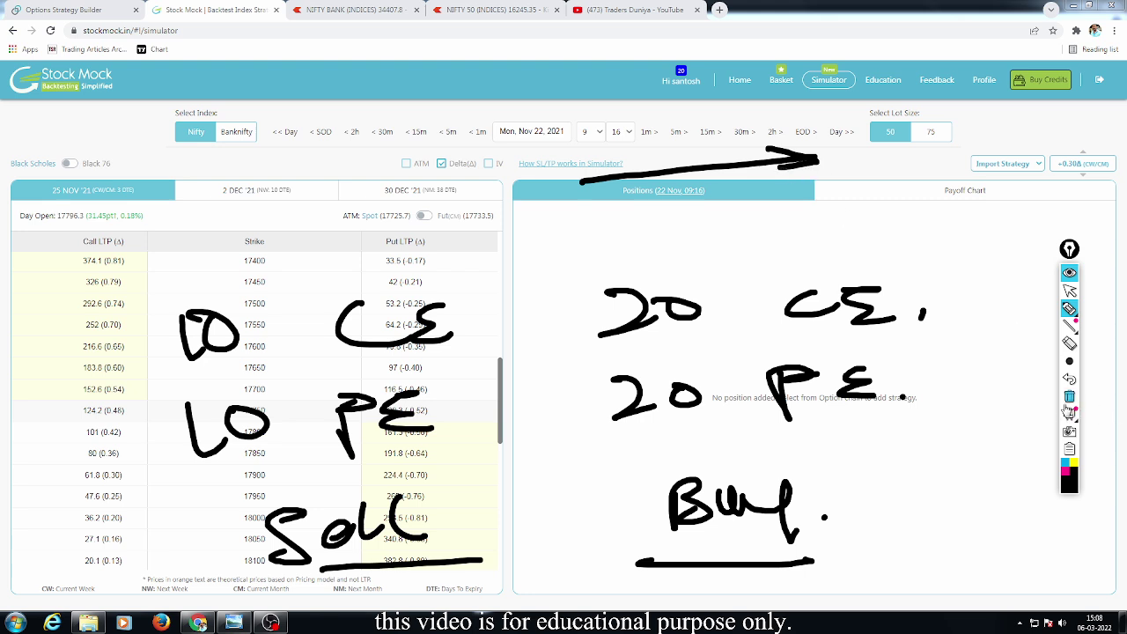
pyautogui.click(1069, 396)
pyautogui.click(1069, 291)
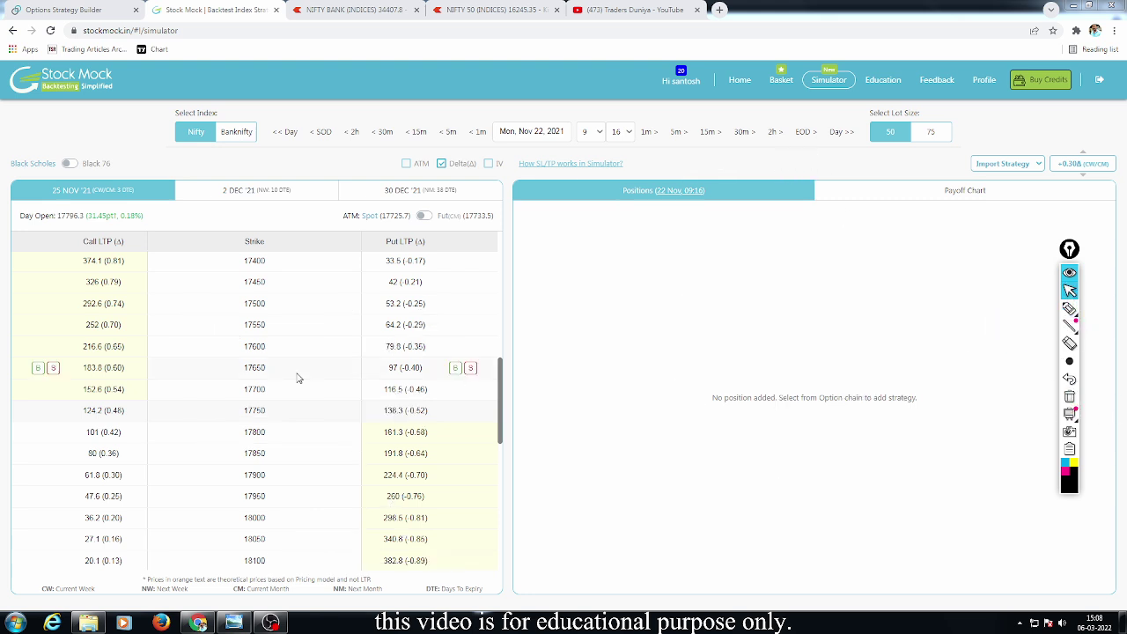
# - Handwrite "20", "CE" and "PE" with underlines and arrows over the empty positions area, then clear all annotations
pyautogui.moveTo(415, 428)
pyautogui.moveTo(462, 423)
pyautogui.click(1069, 308)
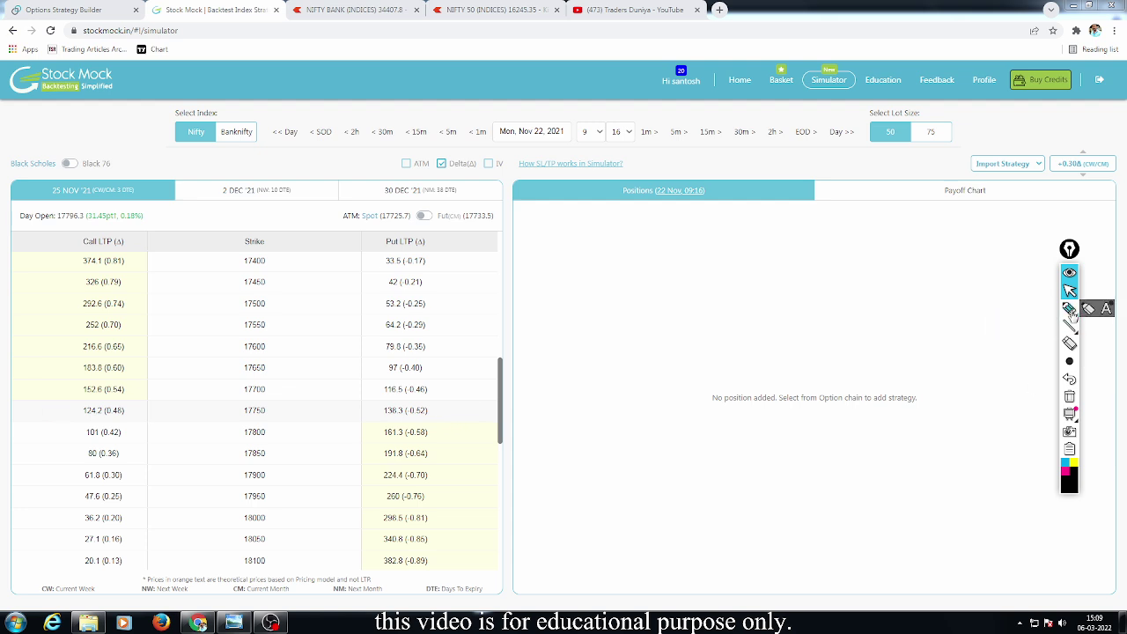
pyautogui.moveTo(564, 277)
pyautogui.mouseDown()
pyautogui.moveTo(582, 310)
pyautogui.moveTo(611, 306)
pyautogui.mouseUp()
pyautogui.moveTo(632, 275)
pyautogui.mouseDown()
pyautogui.moveTo(648, 282)
pyautogui.moveTo(631, 277)
pyautogui.mouseUp()
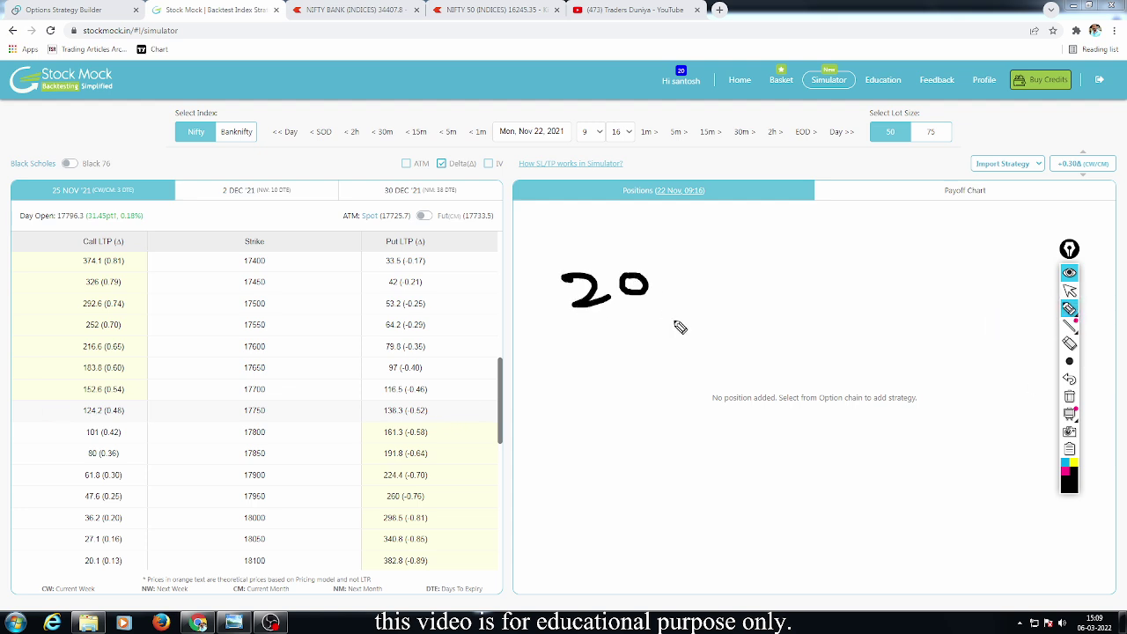
pyautogui.moveTo(527, 329); pyautogui.dragTo(646, 324)
pyautogui.moveTo(724, 268)
pyautogui.mouseDown()
pyautogui.moveTo(760, 259)
pyautogui.moveTo(781, 272)
pyautogui.moveTo(788, 386)
pyautogui.moveTo(801, 346)
pyautogui.moveTo(824, 377)
pyautogui.mouseUp()
pyautogui.moveTo(734, 393); pyautogui.dragTo(851, 401)
pyautogui.click(833, 406)
pyautogui.moveTo(821, 280); pyautogui.dragTo(905, 280)
pyautogui.moveTo(882, 260); pyautogui.dragTo(882, 308)
pyautogui.moveTo(865, 381); pyautogui.dragTo(925, 377)
pyautogui.moveTo(908, 359); pyautogui.dragTo(911, 392)
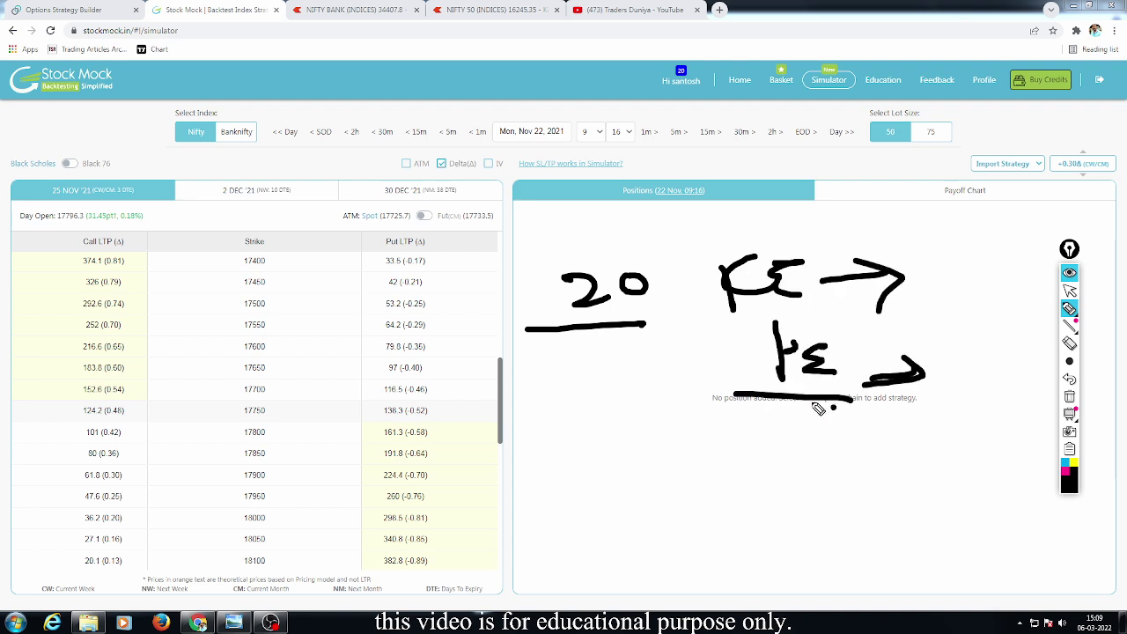
pyautogui.click(1069, 396)
# - Underline the 17700 and 17750 put prices in the option chain with the pen, then clear the marks and leave annotation mode
pyautogui.click(1069, 308)
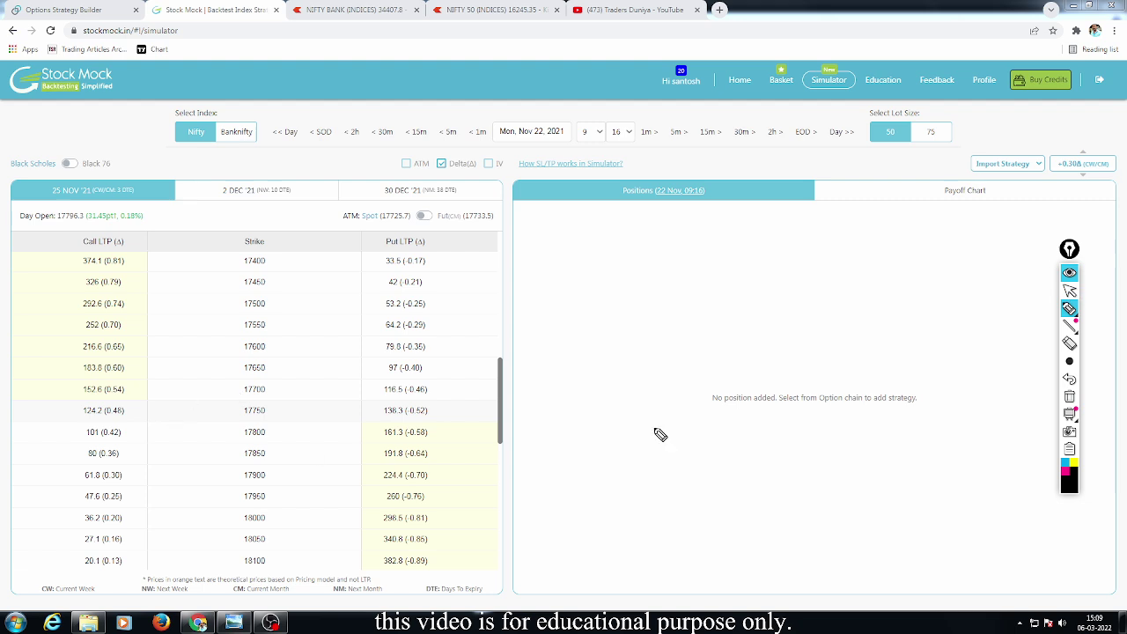
pyautogui.moveTo(434, 391); pyautogui.dragTo(545, 383)
pyautogui.moveTo(436, 412); pyautogui.dragTo(558, 410)
pyautogui.click(1069, 396)
pyautogui.click(1069, 291)
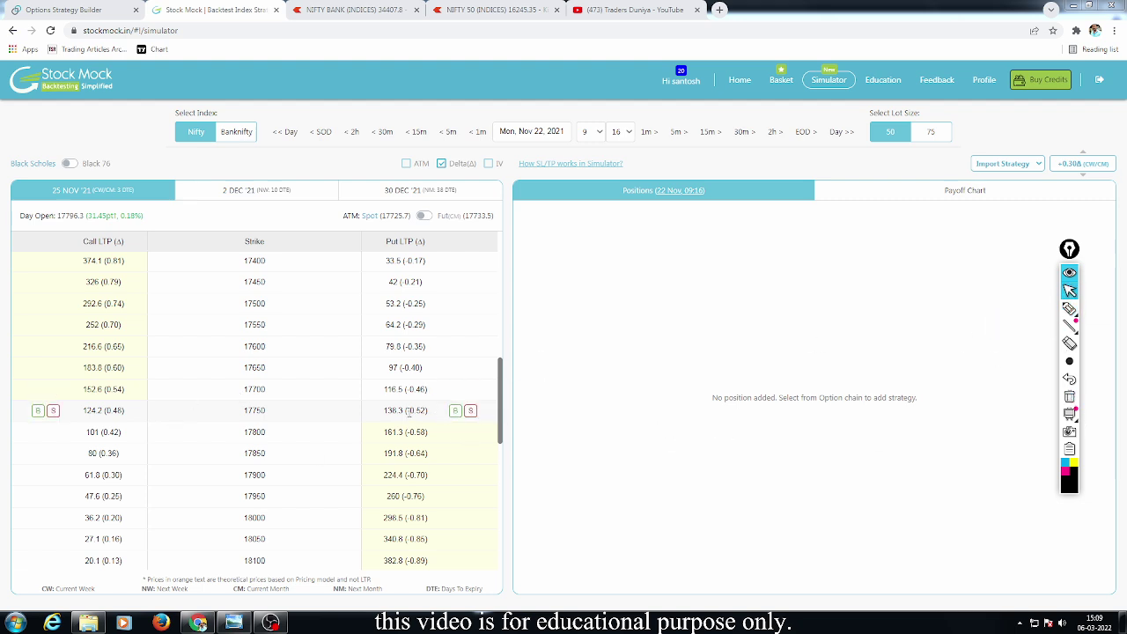
# - Build a long iron condor for 25 November by buying the 17750 PE and CE and selling the 17500 PE and 17950 CE
pyautogui.click(452, 410)
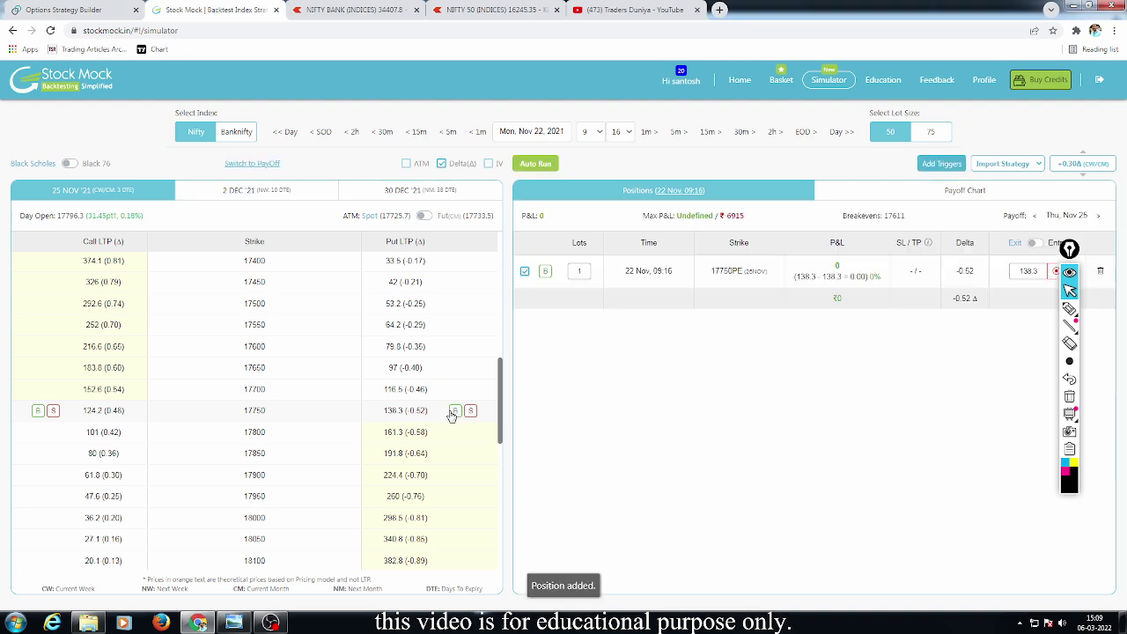
pyautogui.click(37, 412)
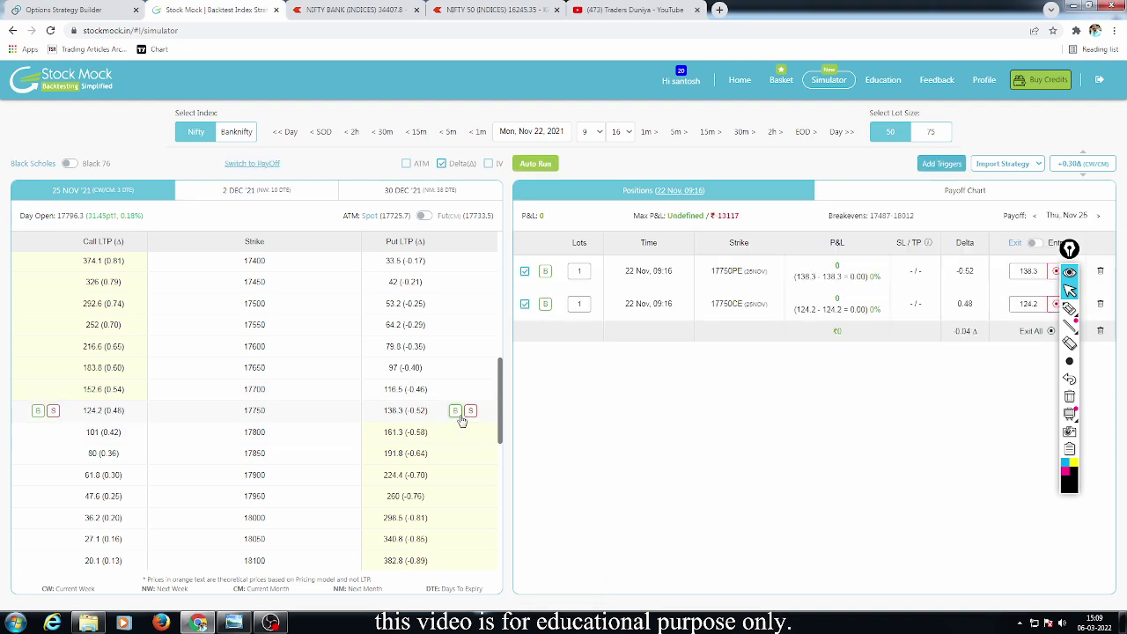
pyautogui.click(470, 303)
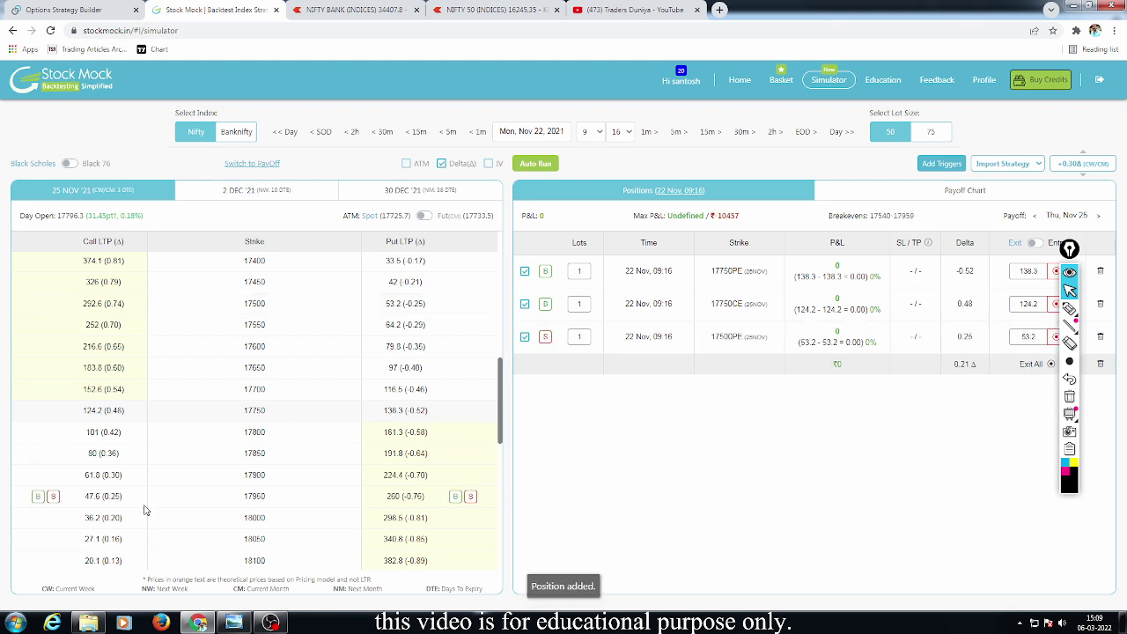
pyautogui.click(53, 496)
# - Show the payoff chart, mark its loss zone, both breakevens and the maximum P&L figures with the pen, then clear the marks
pyautogui.click(981, 197)
pyautogui.click(1069, 308)
pyautogui.moveTo(859, 394)
pyautogui.mouseDown()
pyautogui.moveTo(952, 387)
pyautogui.moveTo(948, 405)
pyautogui.mouseUp()
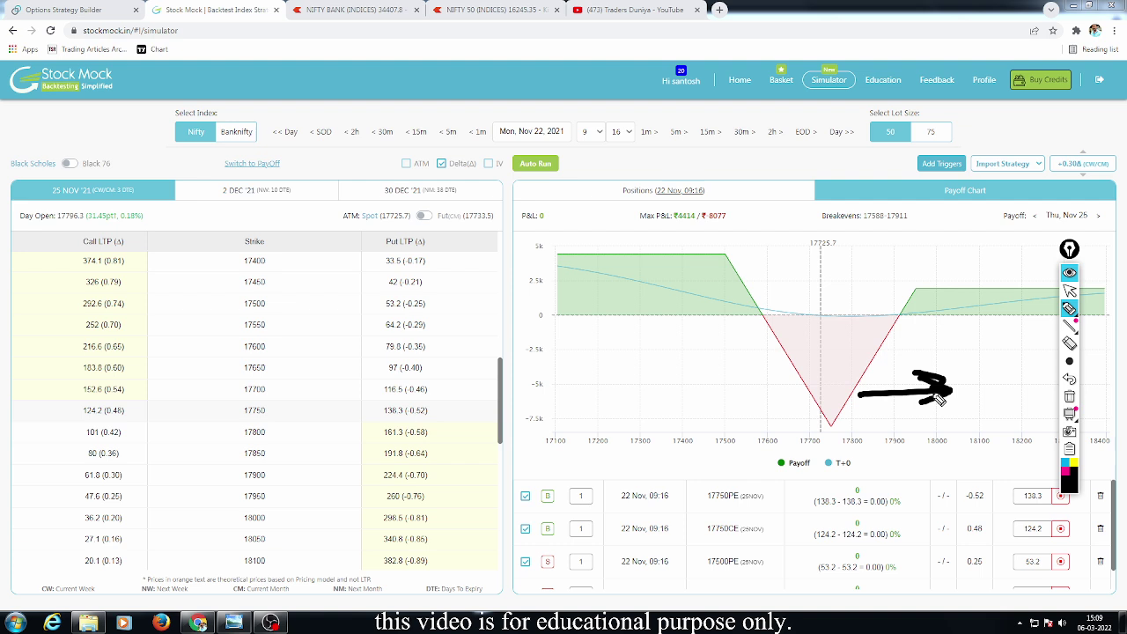
pyautogui.moveTo(769, 292); pyautogui.dragTo(777, 331)
pyautogui.moveTo(896, 301); pyautogui.dragTo(914, 330)
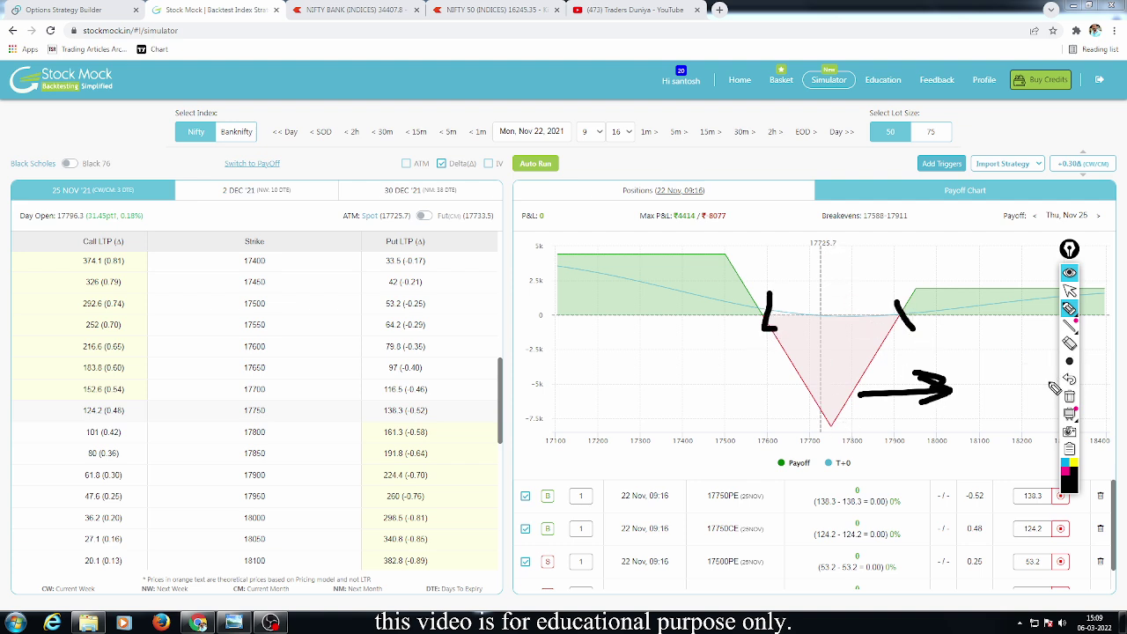
pyautogui.moveTo(659, 226)
pyautogui.mouseDown()
pyautogui.moveTo(692, 225)
pyautogui.moveTo(708, 197)
pyautogui.moveTo(712, 230)
pyautogui.mouseUp()
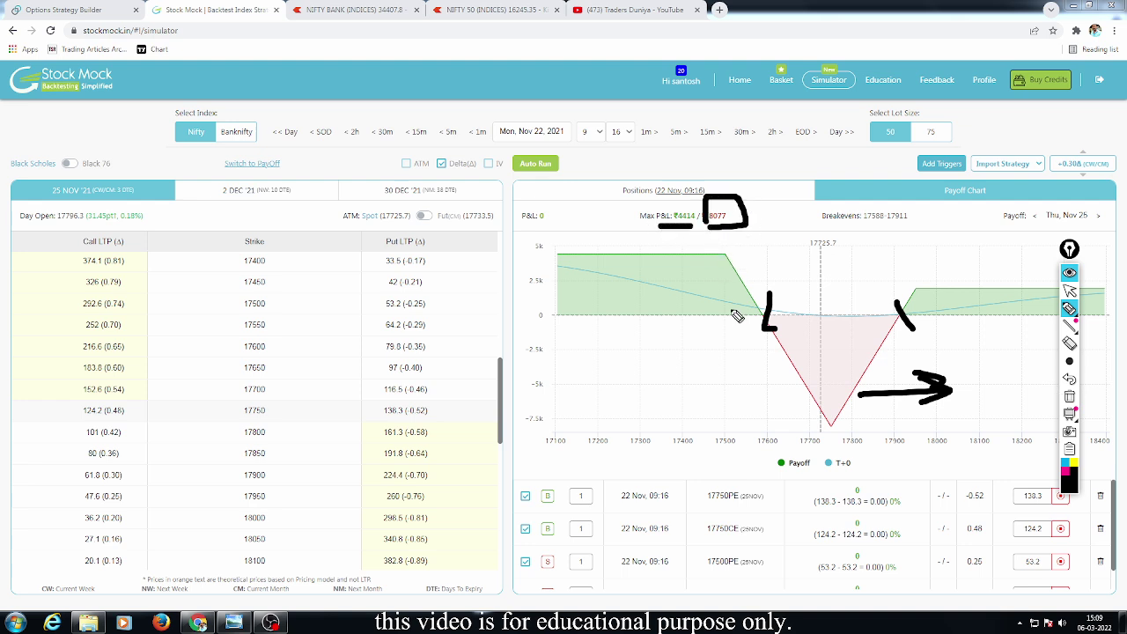
pyautogui.click(1069, 397)
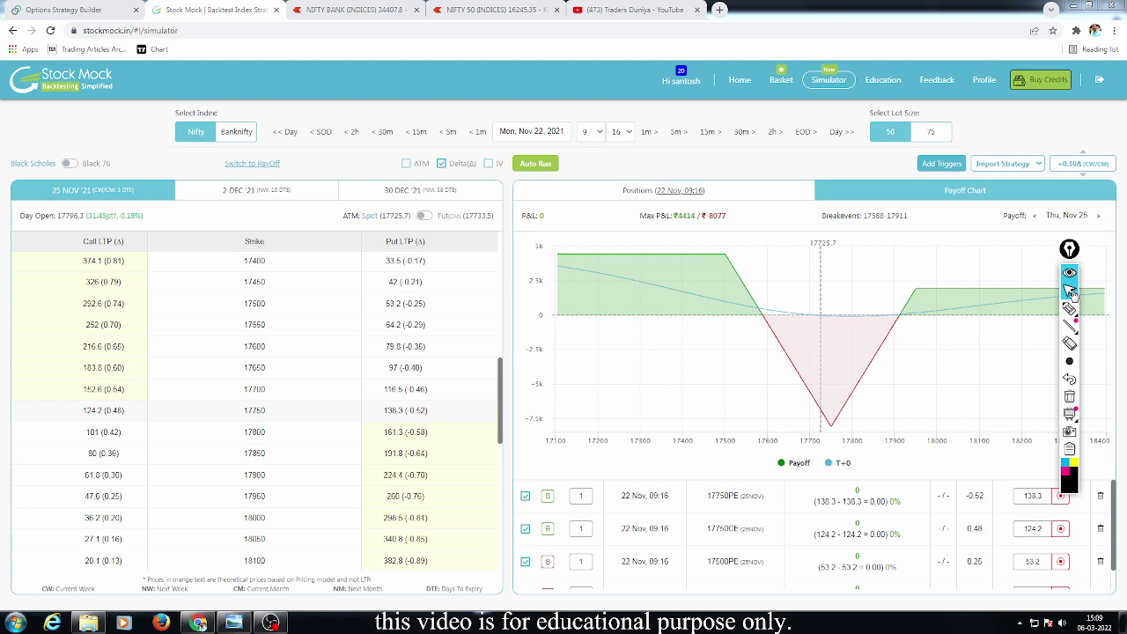
pyautogui.click(1070, 290)
# - Return to the positions list, move the annotation toolbar out of the way and delete all four positions
pyautogui.click(663, 190)
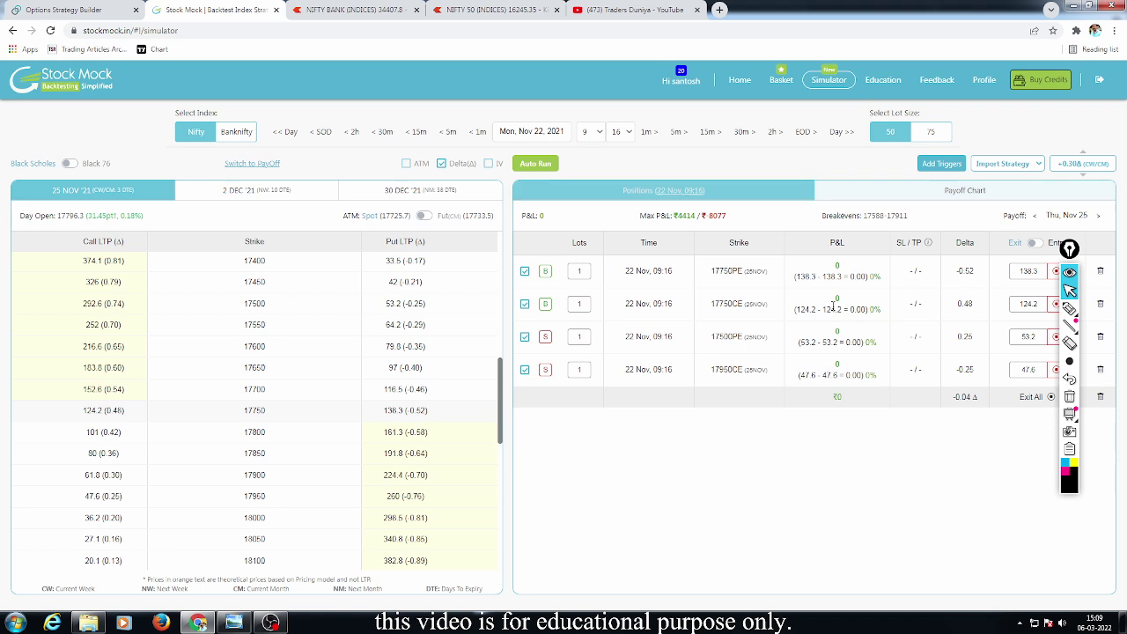
pyautogui.moveTo(1069, 250); pyautogui.dragTo(1080, 367)
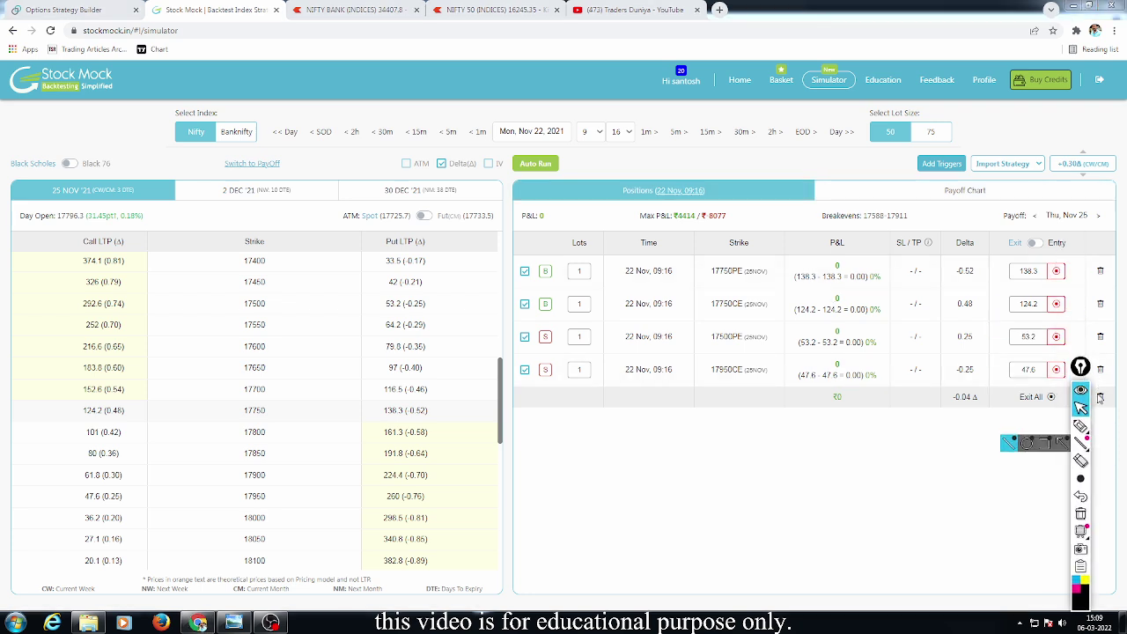
pyautogui.moveTo(1080, 426)
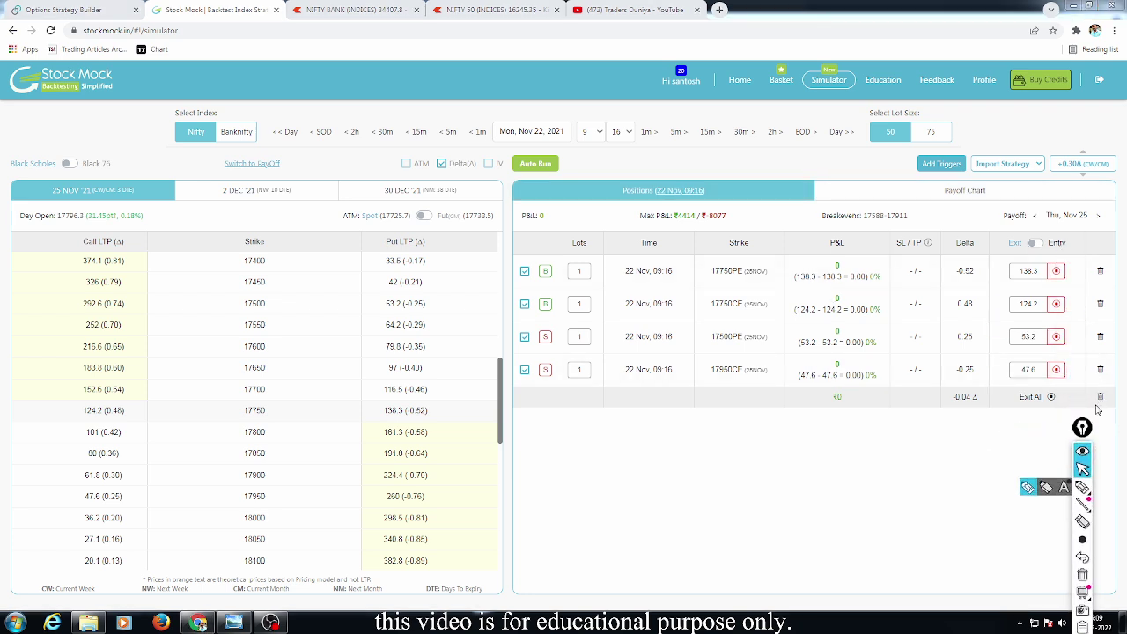
pyautogui.click(1100, 396)
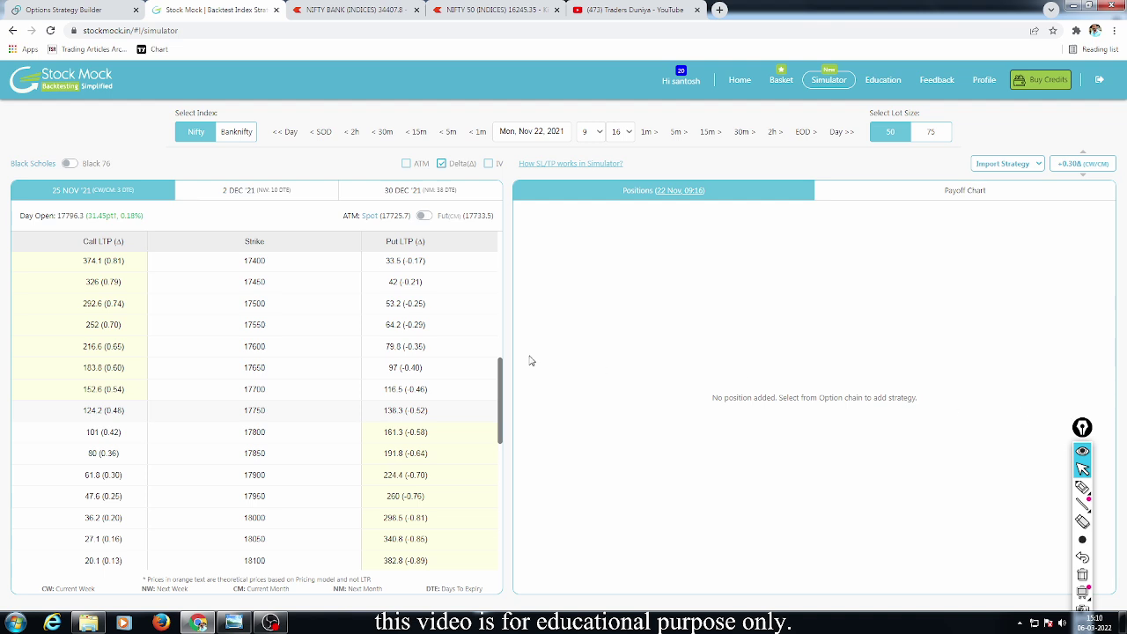
# - Tick the 17450 put in the option chain and handwrite two underlined "20" and "10" pairs over the empty positions area
pyautogui.moveTo(1089, 443); pyautogui.dragTo(1116, 300)
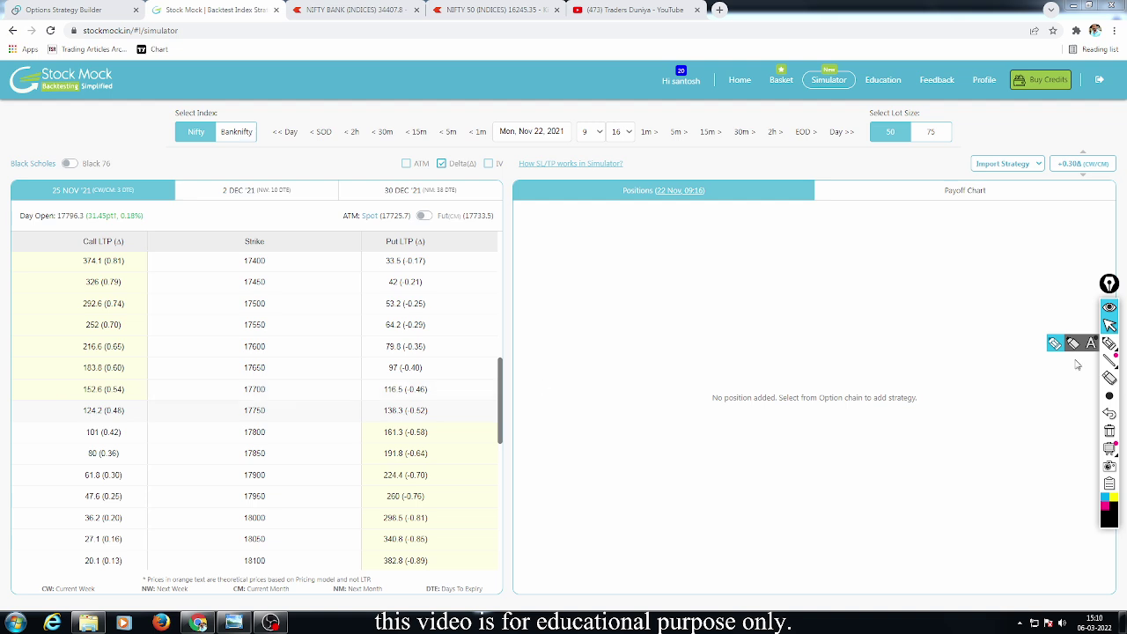
pyautogui.click(1110, 343)
pyautogui.moveTo(426, 280); pyautogui.dragTo(498, 270)
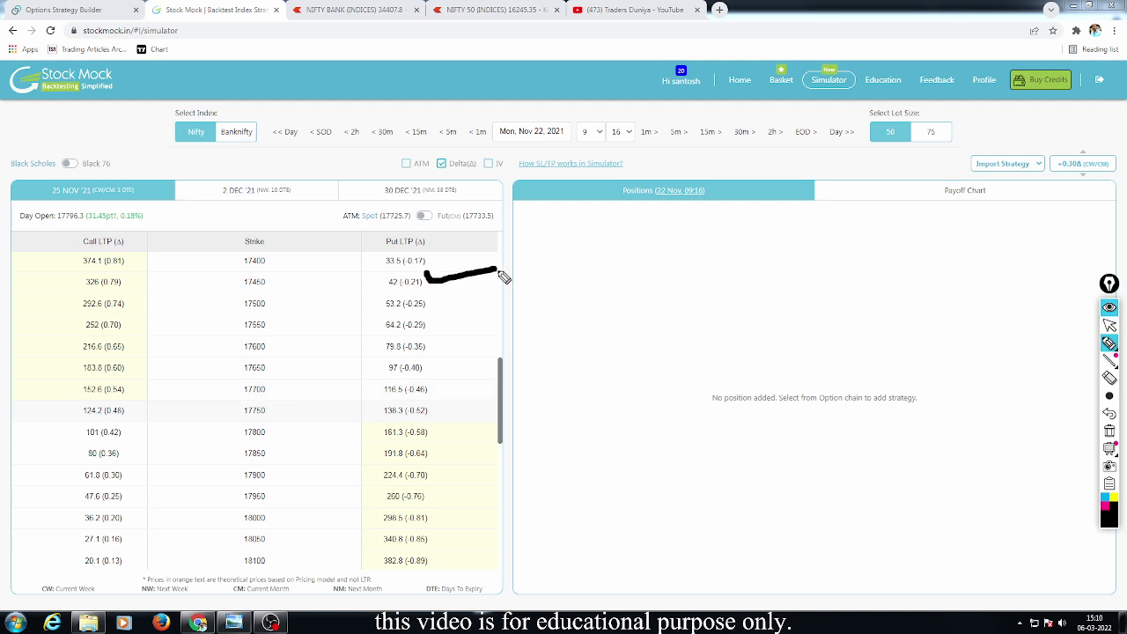
pyautogui.moveTo(588, 315)
pyautogui.mouseDown()
pyautogui.moveTo(649, 333)
pyautogui.moveTo(650, 315)
pyautogui.mouseUp()
pyautogui.moveTo(885, 307); pyautogui.dragTo(989, 326)
pyautogui.click(1010, 319)
pyautogui.moveTo(641, 387)
pyautogui.mouseDown()
pyautogui.moveTo(675, 418)
pyautogui.moveTo(691, 407)
pyautogui.mouseUp()
pyautogui.moveTo(934, 389); pyautogui.dragTo(986, 403)
pyautogui.click(1005, 402)
pyautogui.moveTo(911, 452); pyautogui.dragTo(982, 445)
pyautogui.moveTo(578, 465); pyautogui.dragTo(780, 446)
pyautogui.click(746, 462)
pyautogui.click(756, 465)
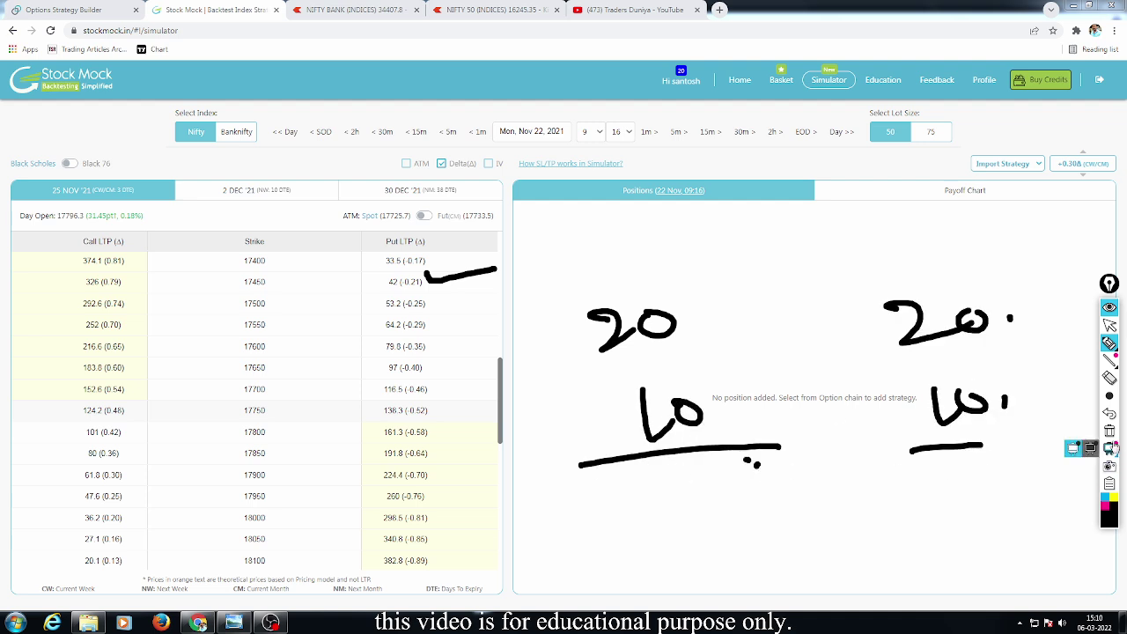
# - Clear all annotations, leave annotation mode and switch to the OBS window
pyautogui.click(1110, 431)
pyautogui.click(1110, 326)
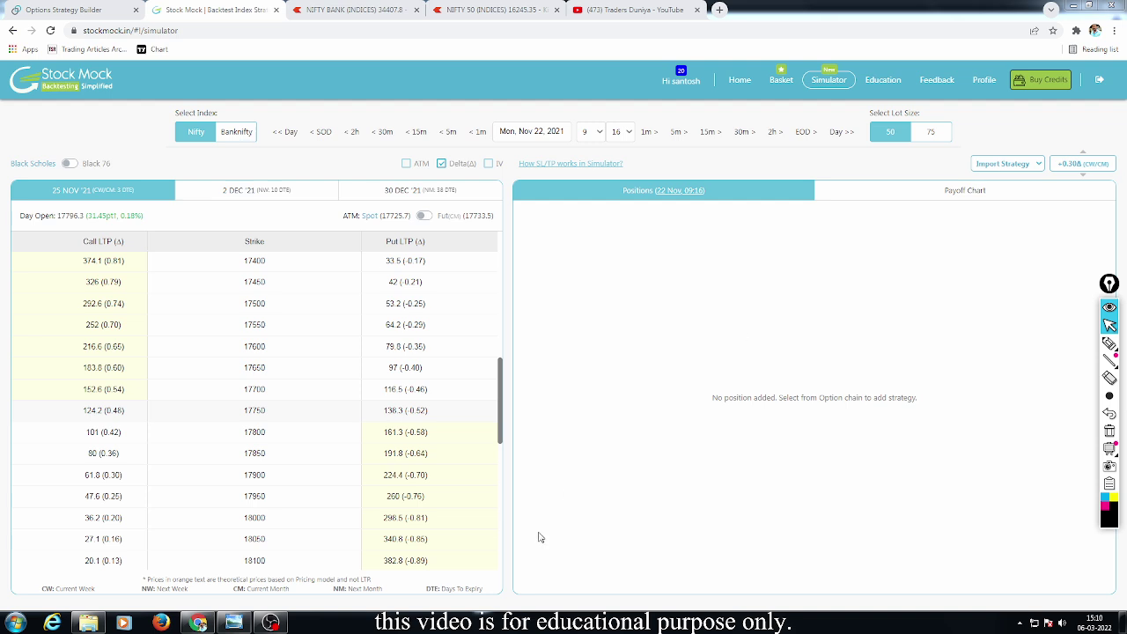
pyautogui.click(273, 623)
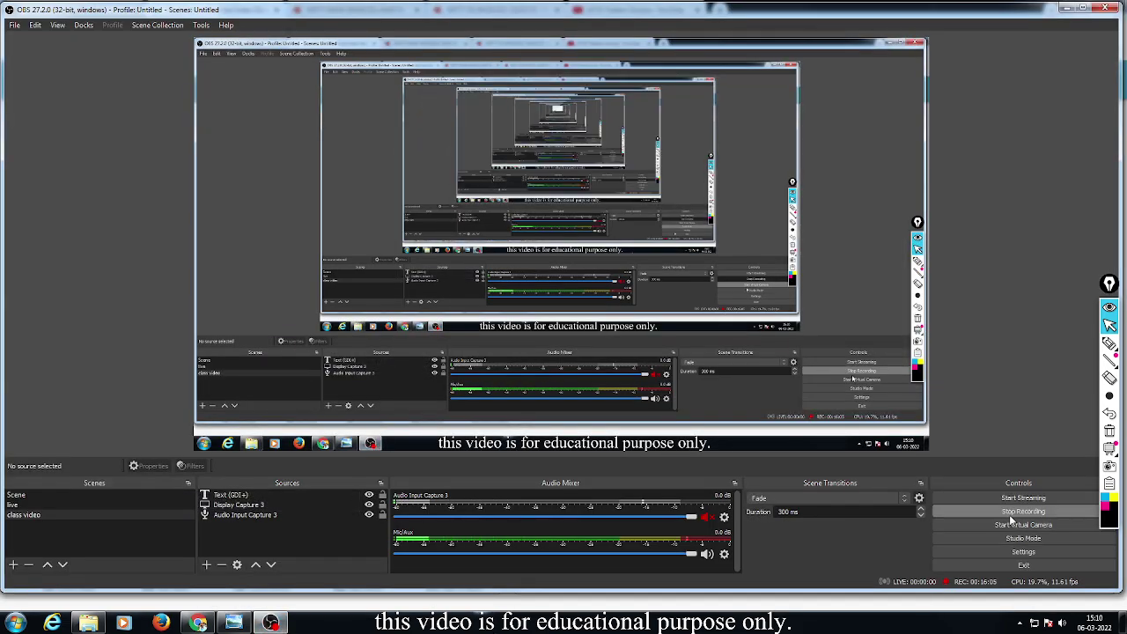